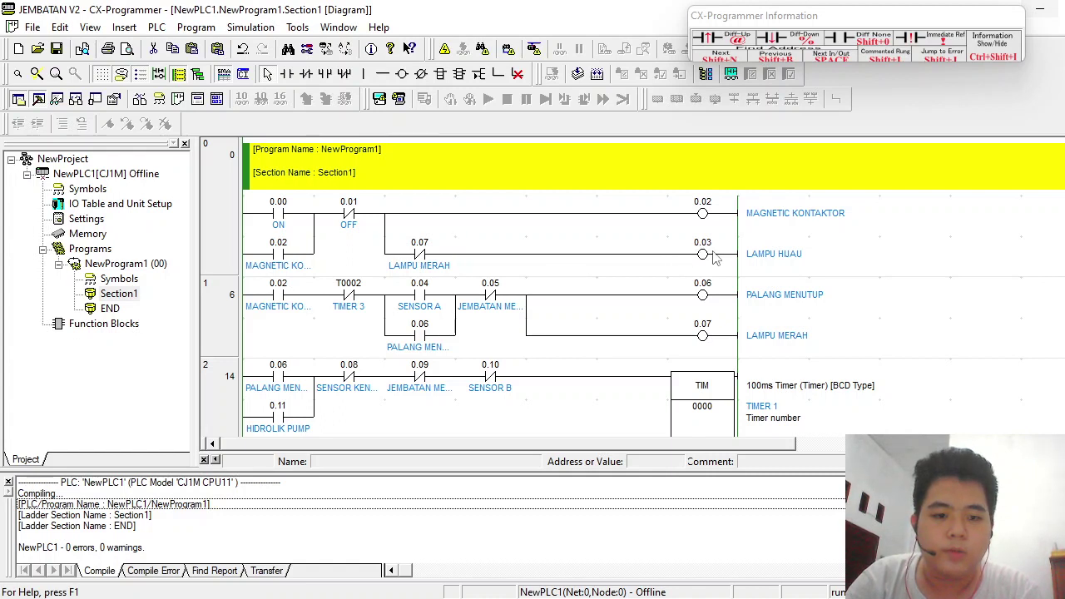
Examine the bridge ladder program in Section1 from rung 0 through rung 7, following its contacts, timers and output coils.
{"action": "scroll", "coordinate": [654, 283], "scroll_direction": "down", "scroll_amount": 1}
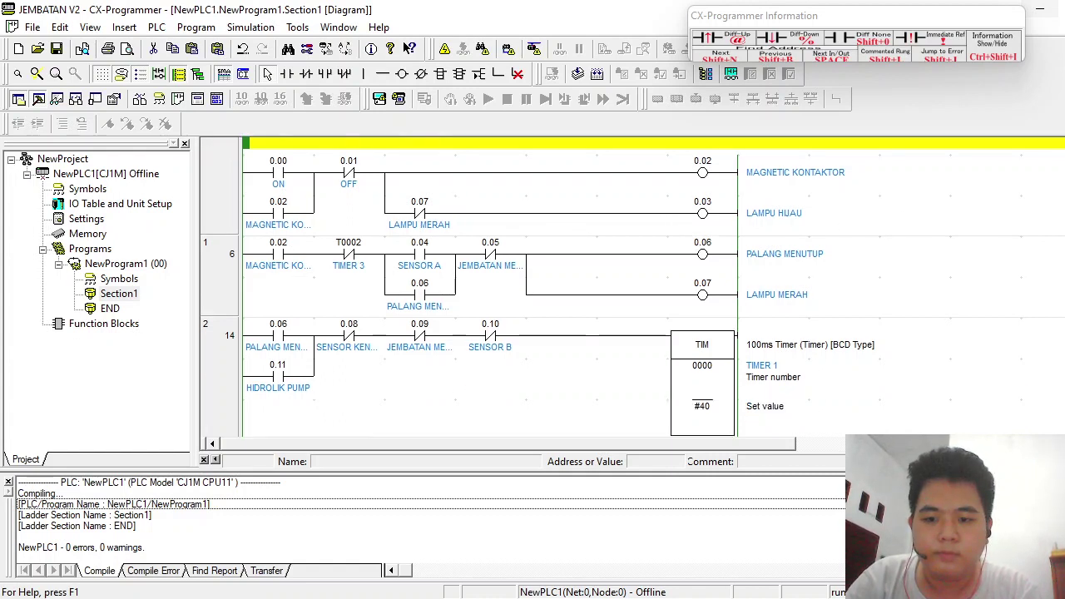
{"action": "scroll", "coordinate": [654, 283], "scroll_direction": "down", "scroll_amount": 1}
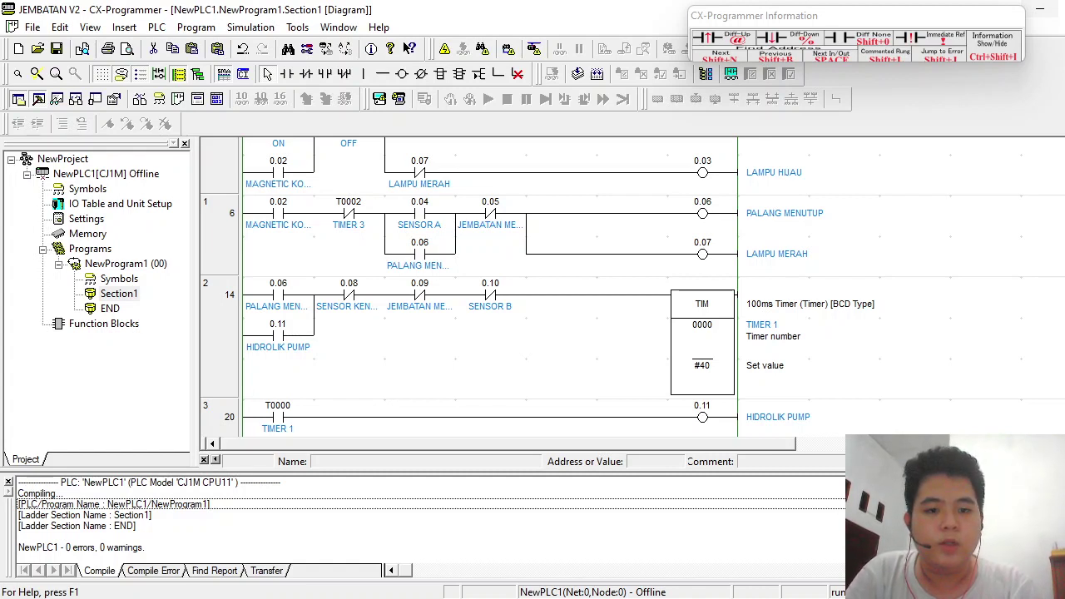
{"action": "scroll", "coordinate": [654, 278], "scroll_direction": "down", "scroll_amount": 1}
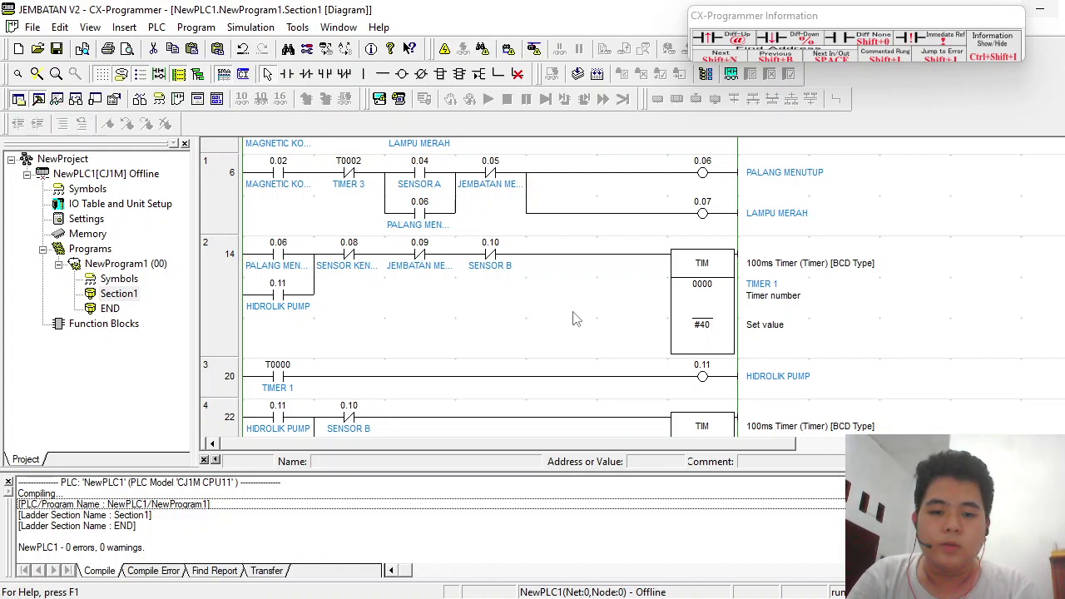
{"action": "left_click", "coordinate": [701, 274]}
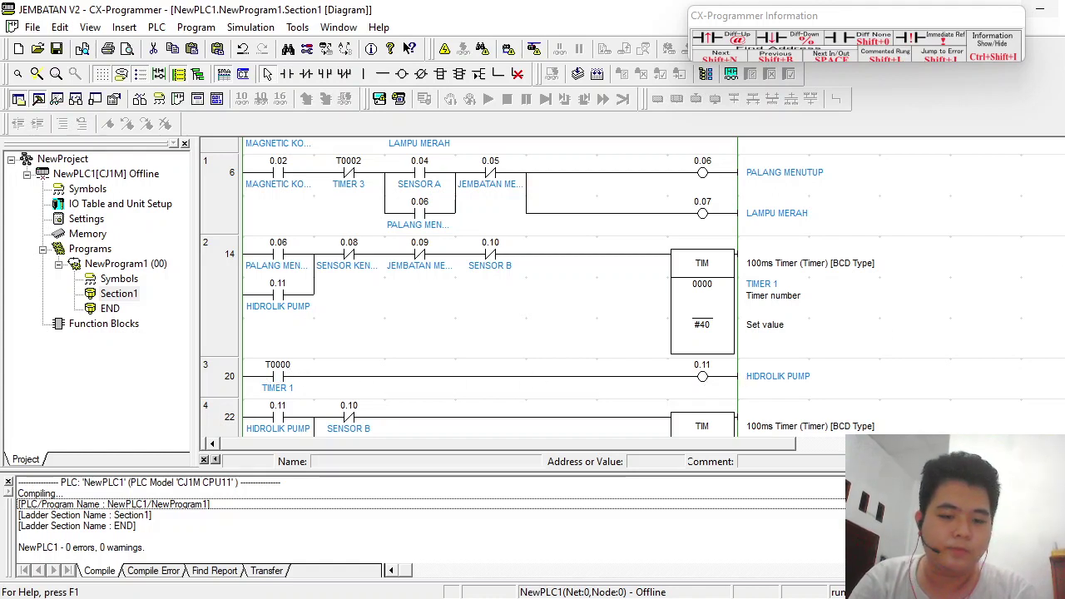
{"action": "scroll", "coordinate": [632, 287], "scroll_direction": "down", "scroll_amount": 2}
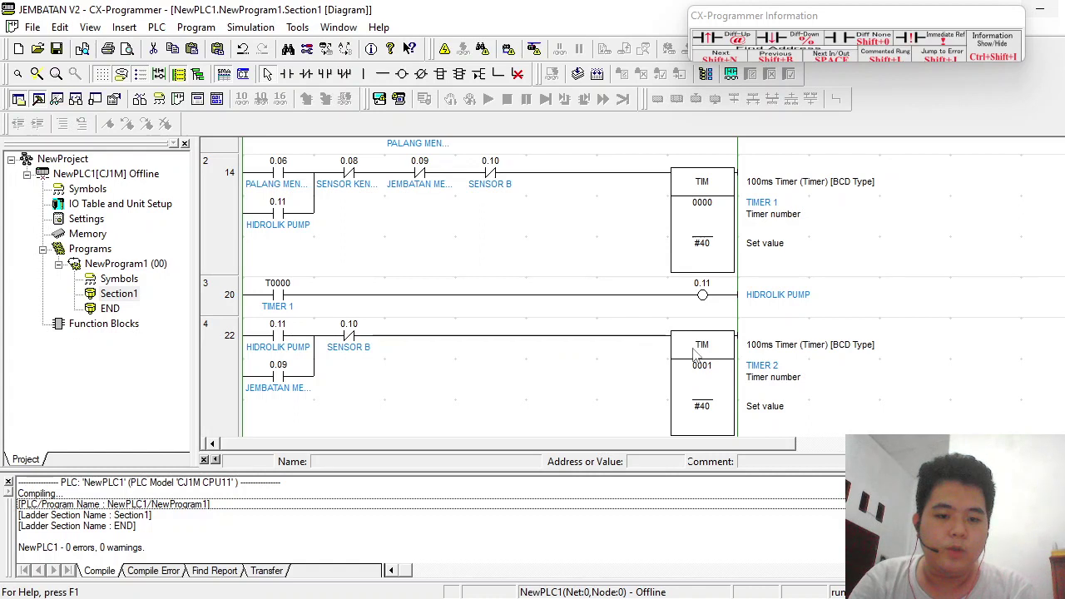
{"action": "scroll", "coordinate": [632, 286], "scroll_direction": "down", "scroll_amount": 1}
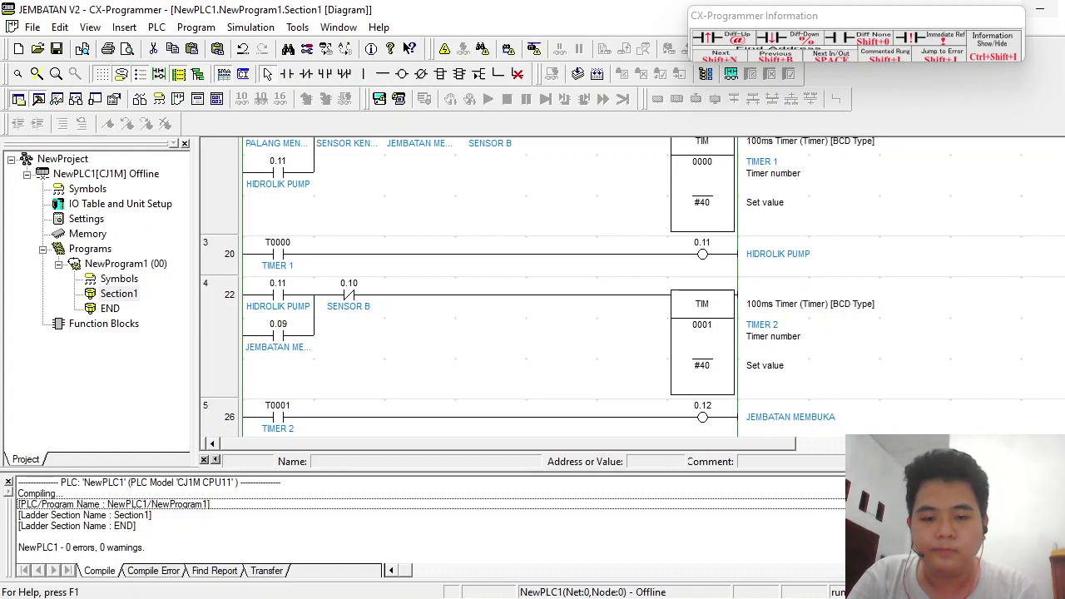
{"action": "scroll", "coordinate": [809, 141], "scroll_direction": "down", "scroll_amount": 1}
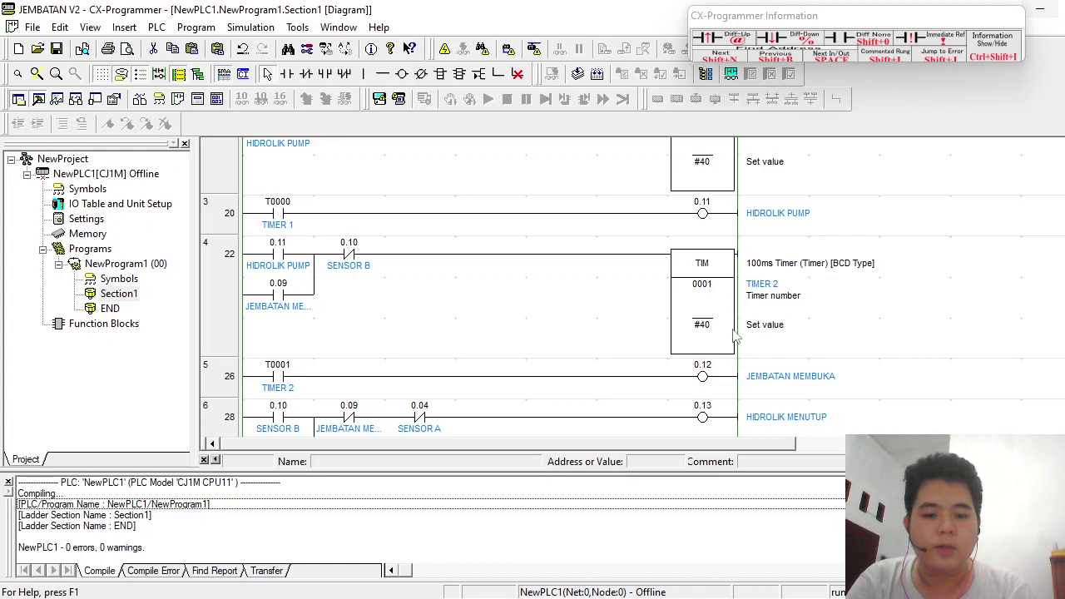
{"action": "scroll", "coordinate": [633, 287], "scroll_direction": "down", "scroll_amount": 1}
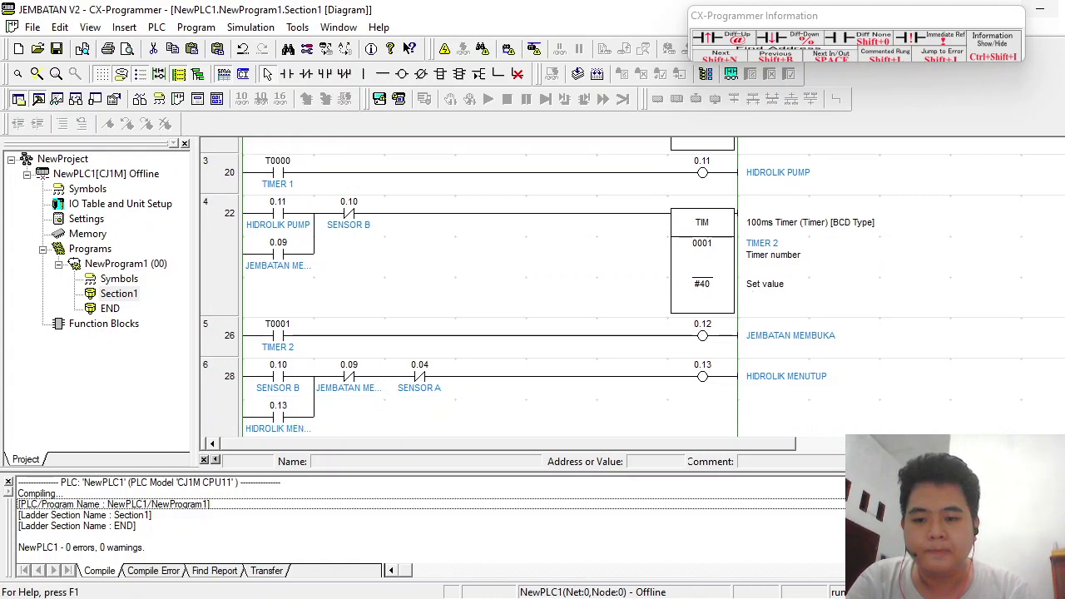
{"action": "scroll", "coordinate": [632, 287], "scroll_direction": "down", "scroll_amount": 1}
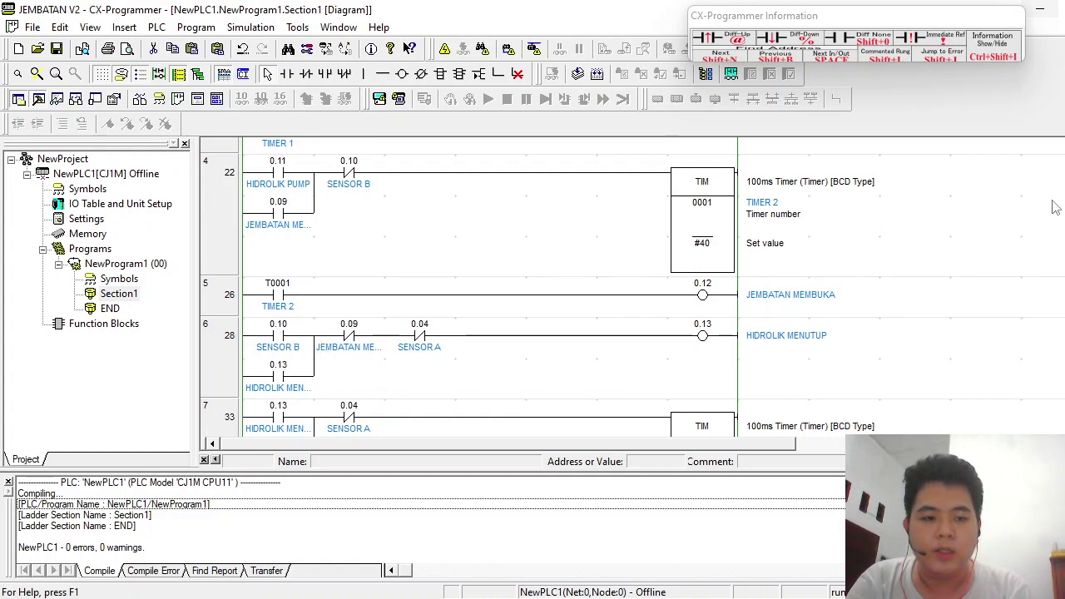
{"action": "scroll", "coordinate": [633, 288], "scroll_direction": "up", "scroll_amount": 4}
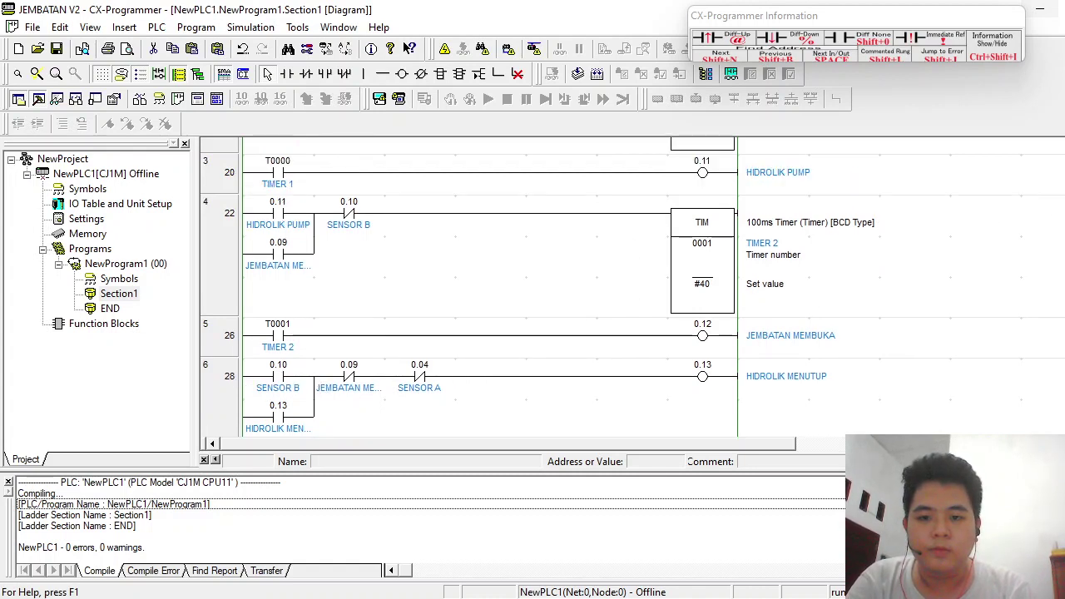
{"action": "scroll", "coordinate": [633, 287], "scroll_direction": "up", "scroll_amount": 1}
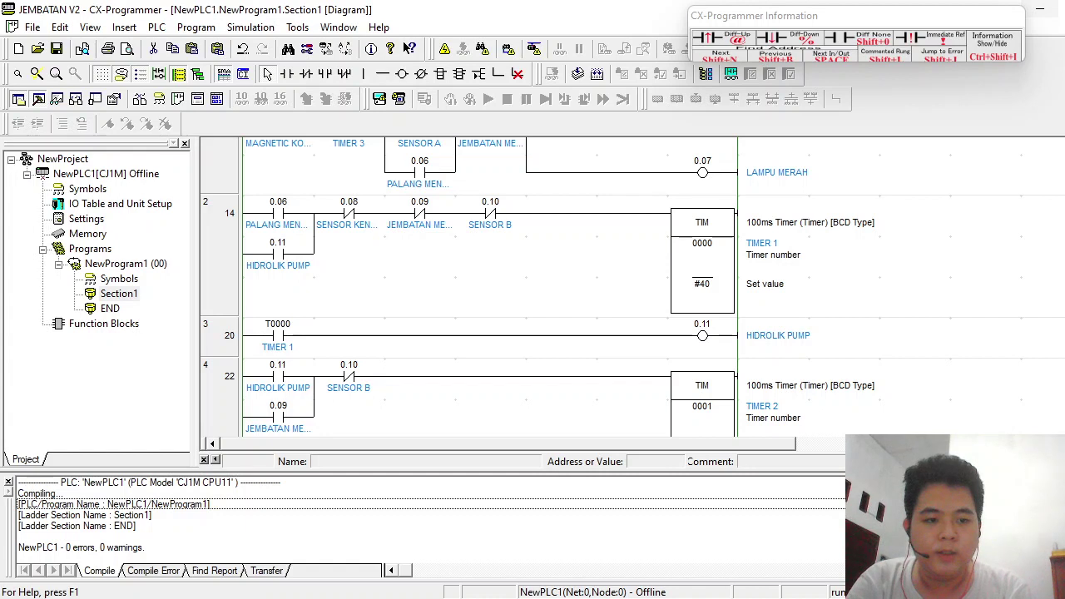
{"action": "scroll", "coordinate": [633, 287], "scroll_direction": "down", "scroll_amount": 3}
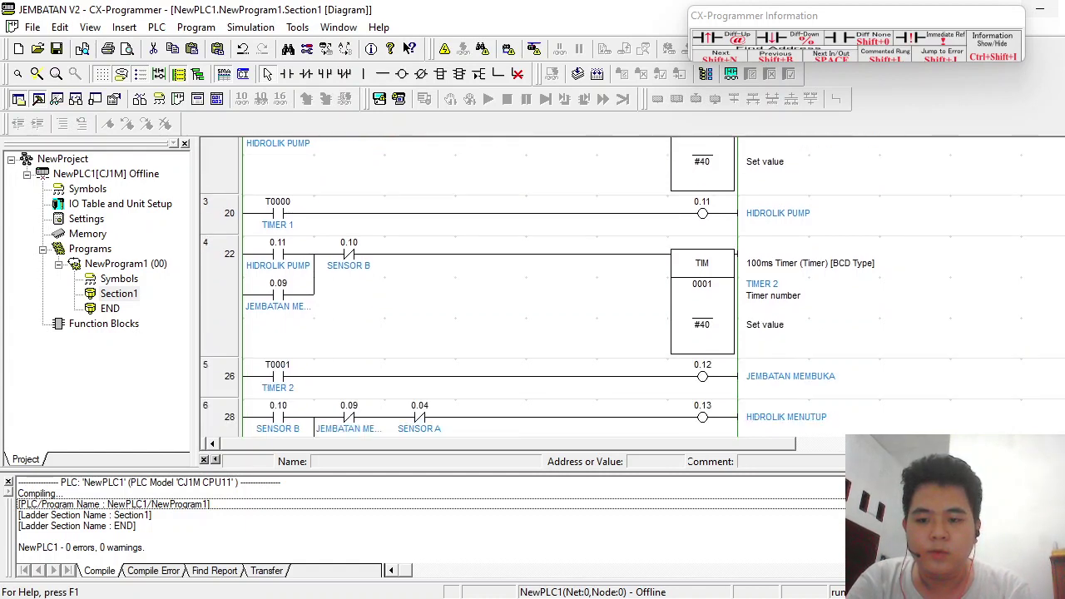
{"action": "scroll", "coordinate": [632, 287], "scroll_direction": "down", "scroll_amount": 1}
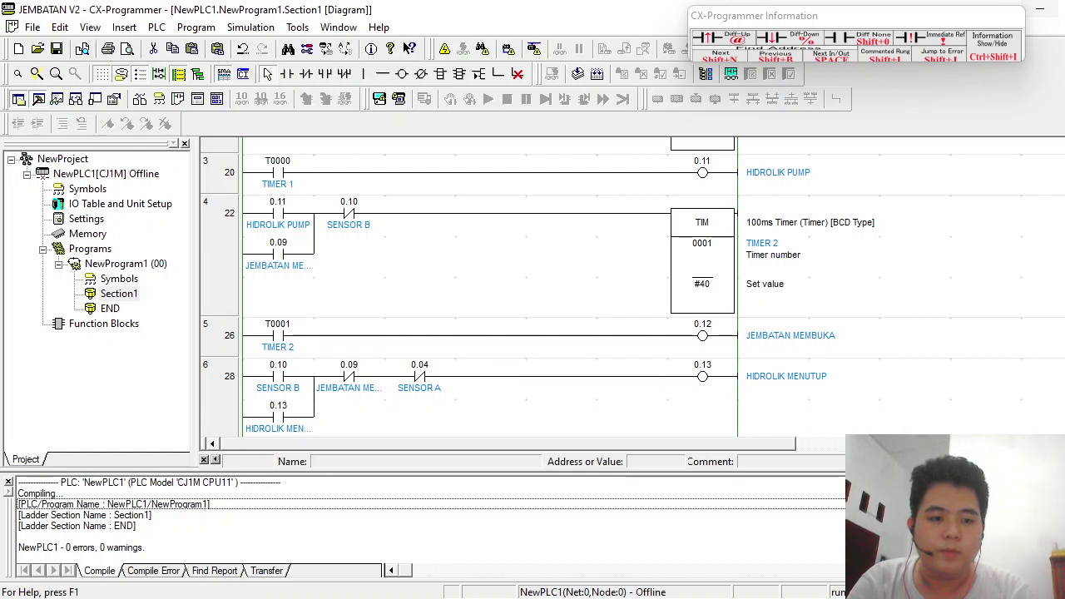
{"action": "scroll", "coordinate": [633, 287], "scroll_direction": "down", "scroll_amount": 2}
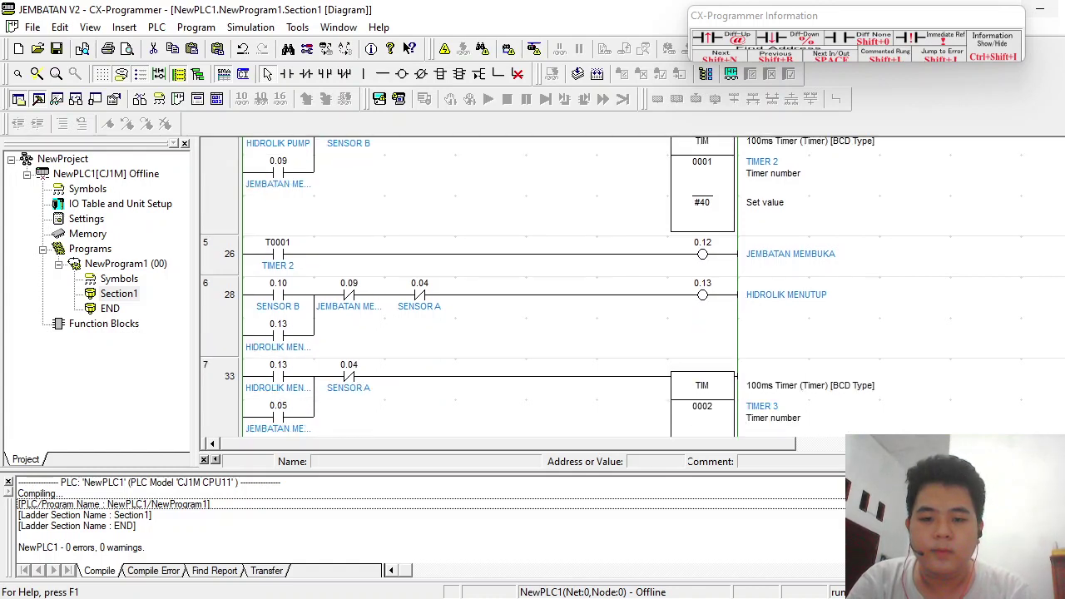
{"action": "scroll", "coordinate": [527, 364], "scroll_direction": "down", "scroll_amount": 1}
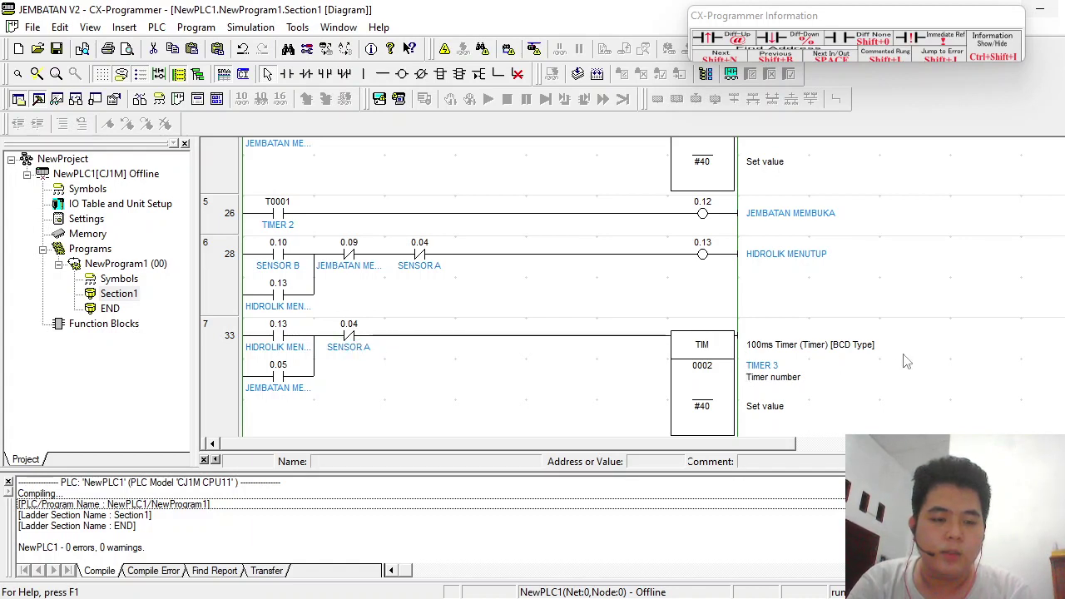
{"action": "scroll", "coordinate": [798, 262], "scroll_direction": "down", "scroll_amount": 2}
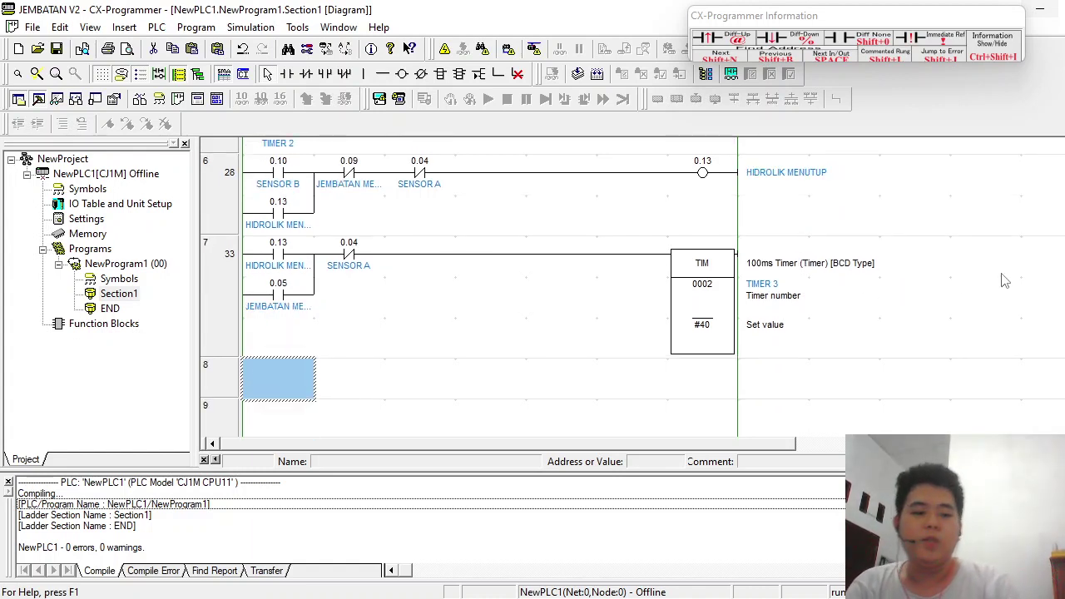
Trace the TIMER 3 contact in rung 1 to its timer in rung 7 and review the rungs back to the program start.
{"action": "scroll", "coordinate": [466, 287], "scroll_direction": "up", "scroll_amount": 5}
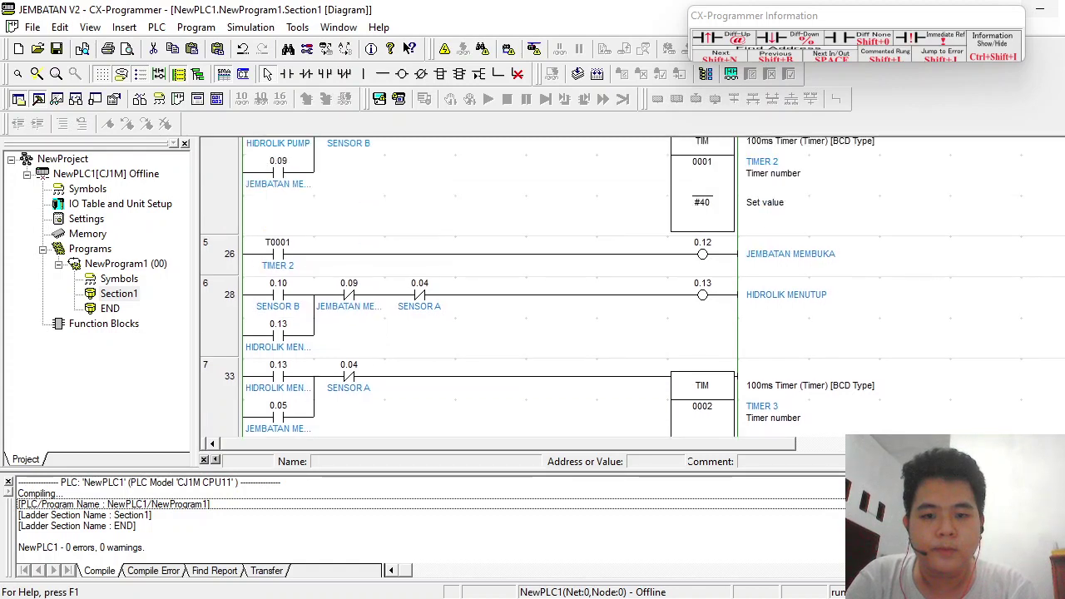
{"action": "scroll", "coordinate": [632, 288], "scroll_direction": "up", "scroll_amount": 4}
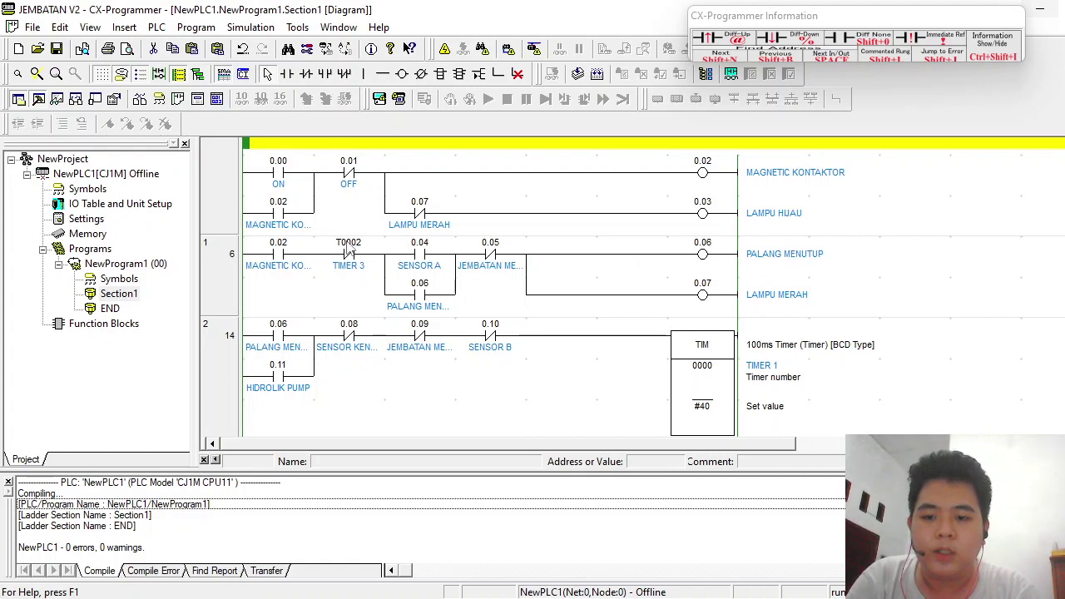
{"action": "key", "text": "ctrl+End"}
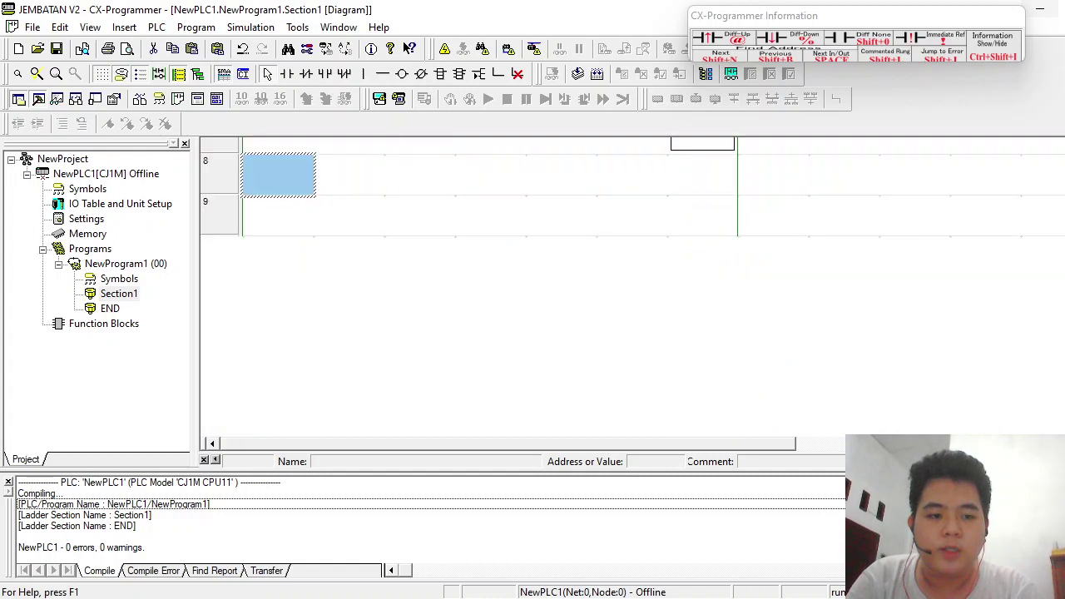
{"action": "scroll", "coordinate": [738, 224], "scroll_direction": "up", "scroll_amount": 2}
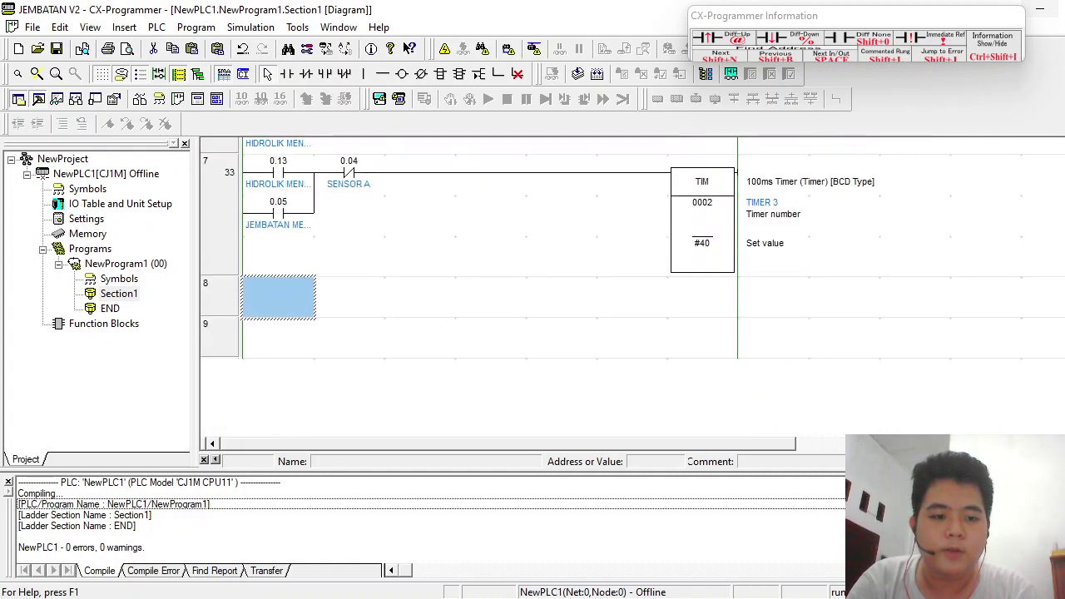
{"action": "scroll", "coordinate": [632, 285], "scroll_direction": "up", "scroll_amount": 6}
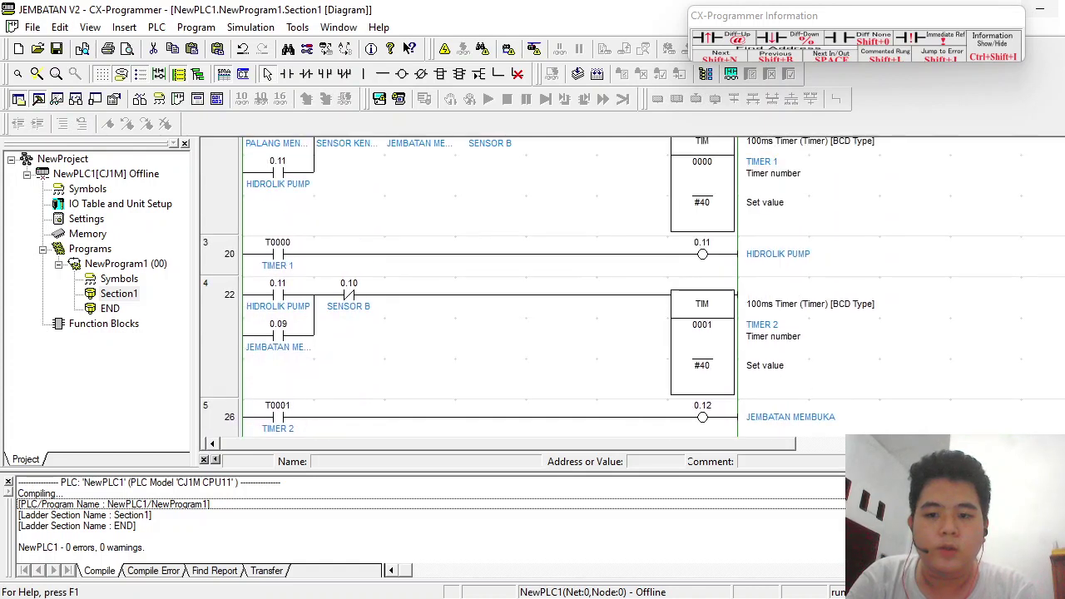
{"action": "scroll", "coordinate": [633, 286], "scroll_direction": "up", "scroll_amount": 2}
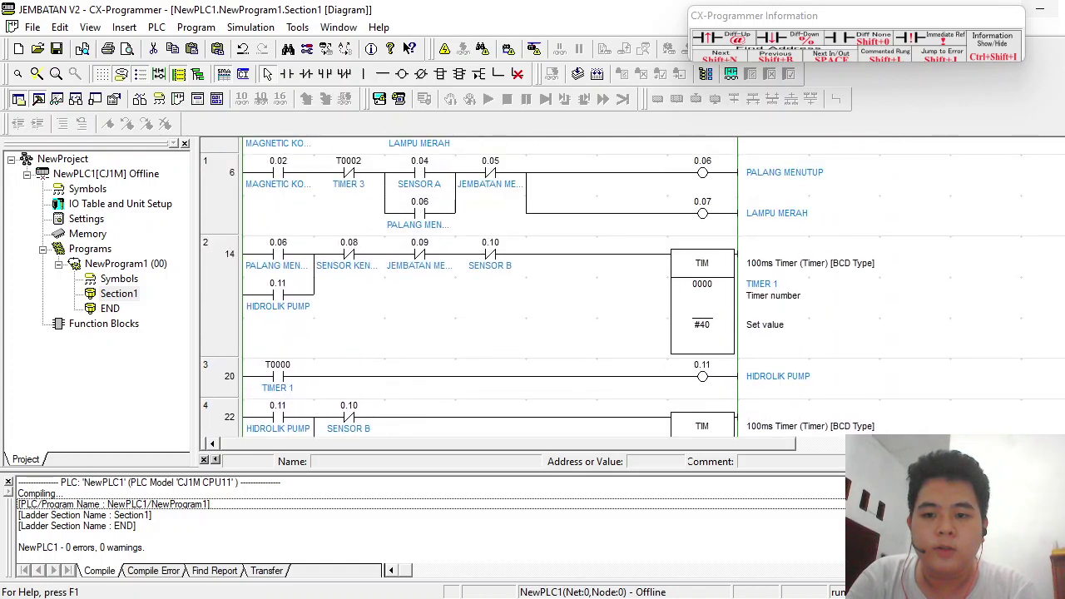
{"action": "scroll", "coordinate": [489, 285], "scroll_direction": "up", "scroll_amount": 1}
{"action": "scroll", "coordinate": [553, 231], "scroll_direction": "up", "scroll_amount": 1}
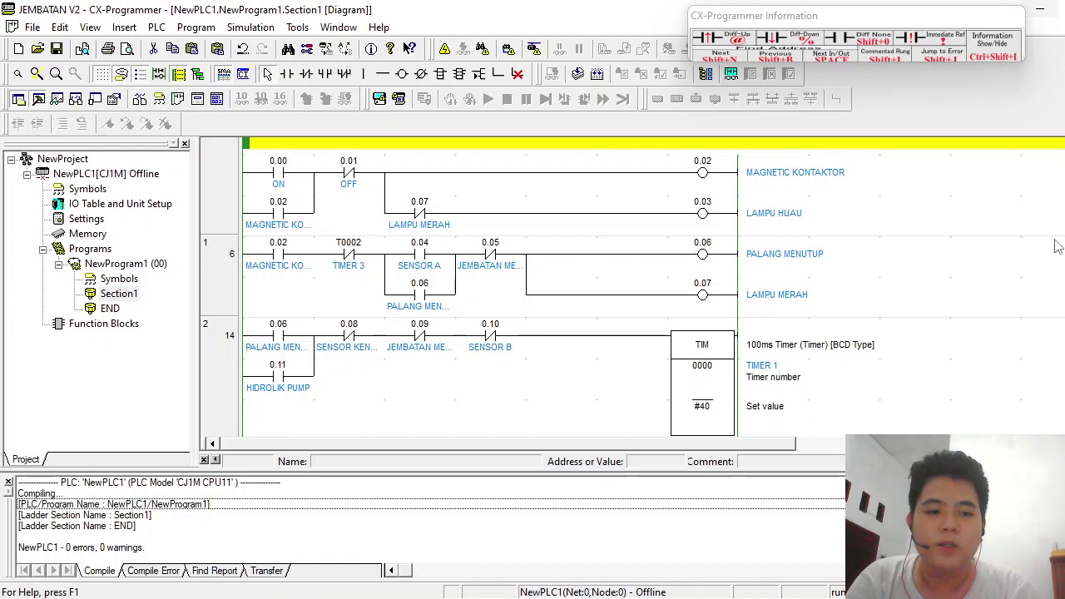
{"action": "scroll", "coordinate": [794, 263], "scroll_direction": "up", "scroll_amount": 1}
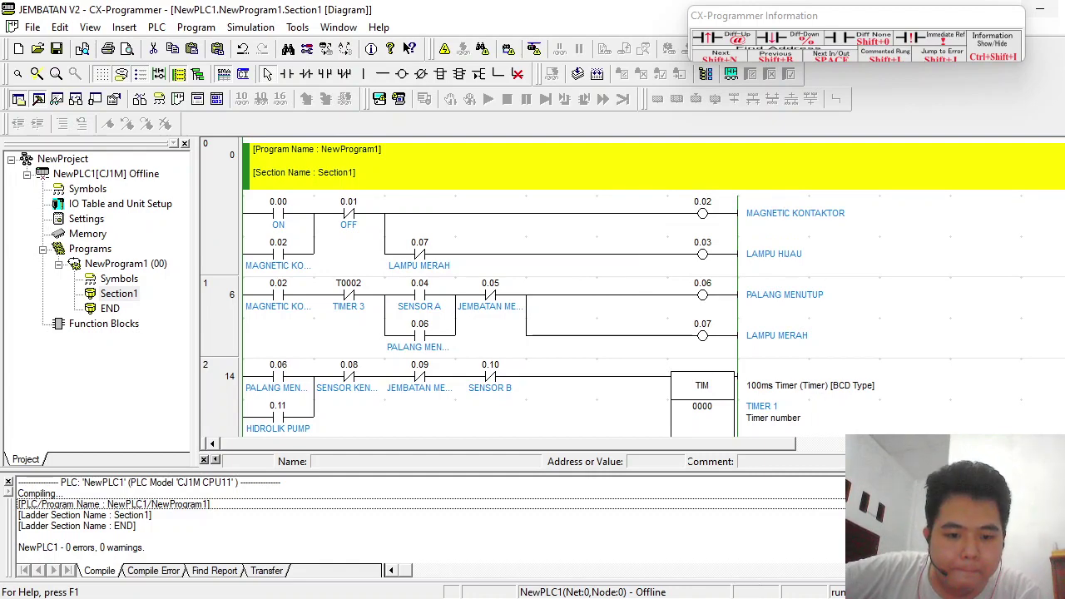
Switch to CX-Designer and draw an ON/OFF button on the river between the two bridge towers.
{"action": "left_click", "coordinate": [749, 592]}
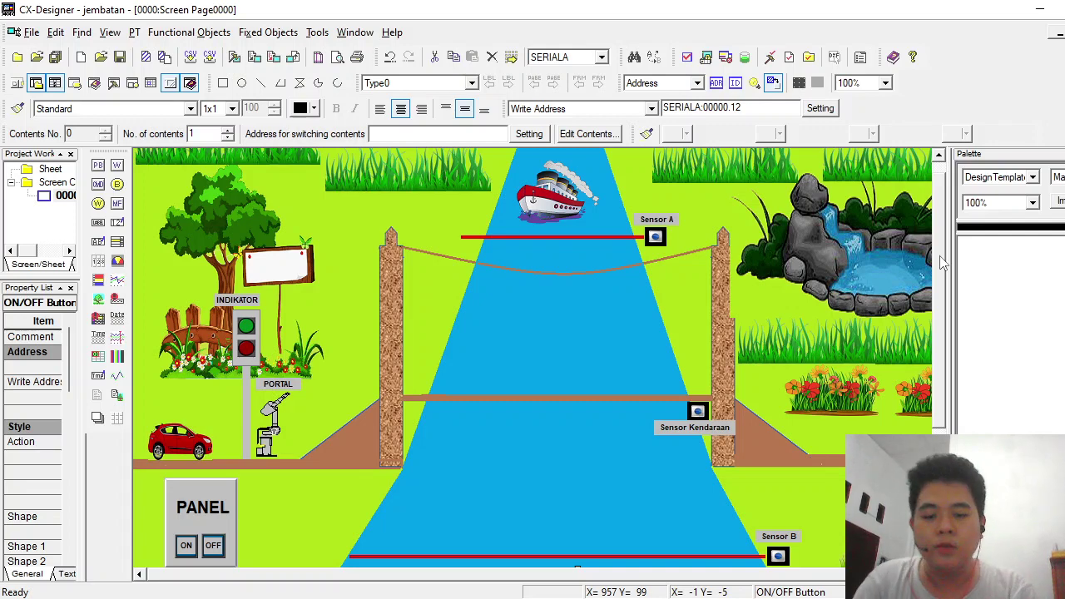
{"action": "left_click", "coordinate": [549, 191]}
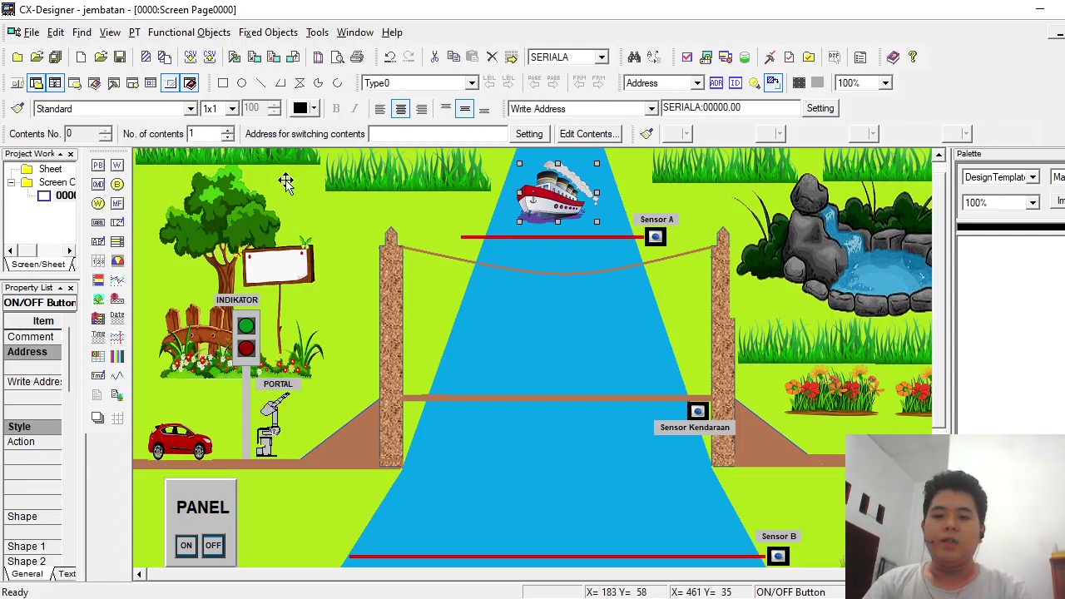
{"action": "left_click", "coordinate": [99, 165]}
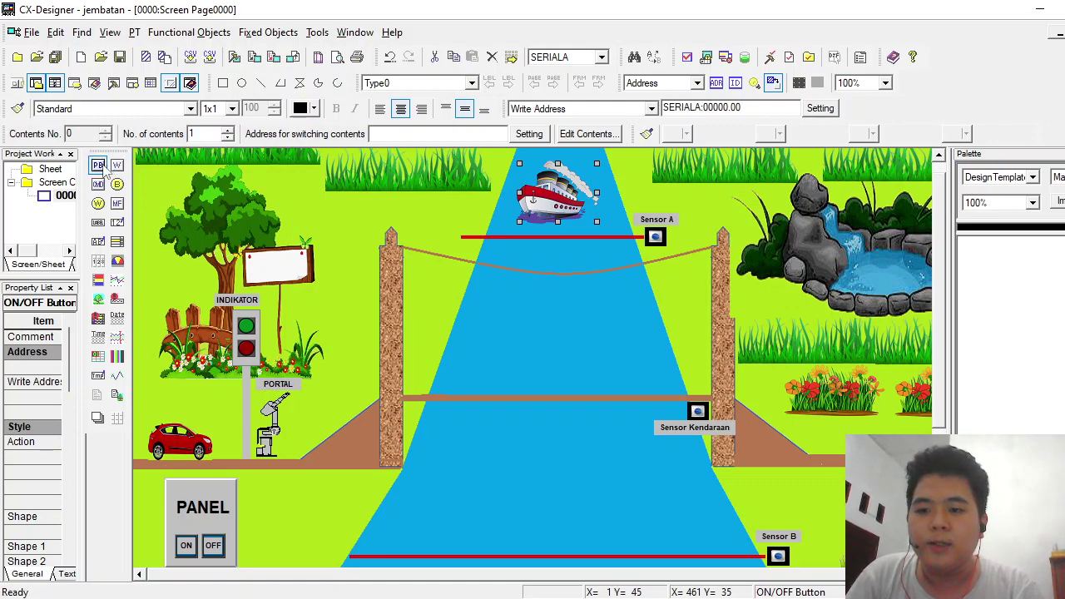
{"action": "left_click_drag", "start_coordinate": [481, 293], "coordinate": [580, 351]}
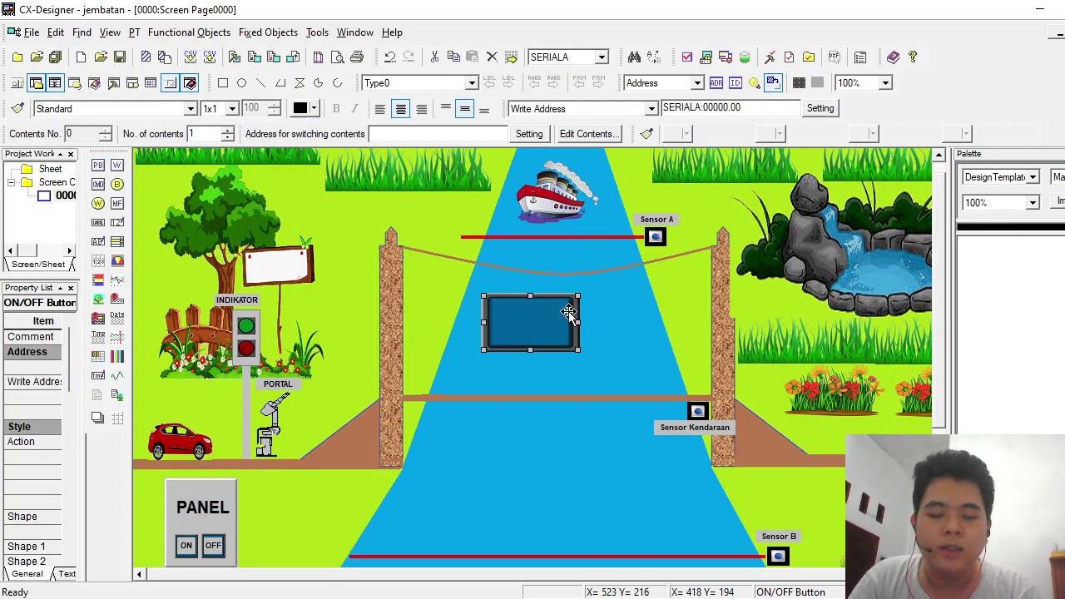
Change the new ON/OFF button's type to Circle(Type1) and shift it slightly down and to the right on the river.
{"action": "double_click", "coordinate": [528, 320]}
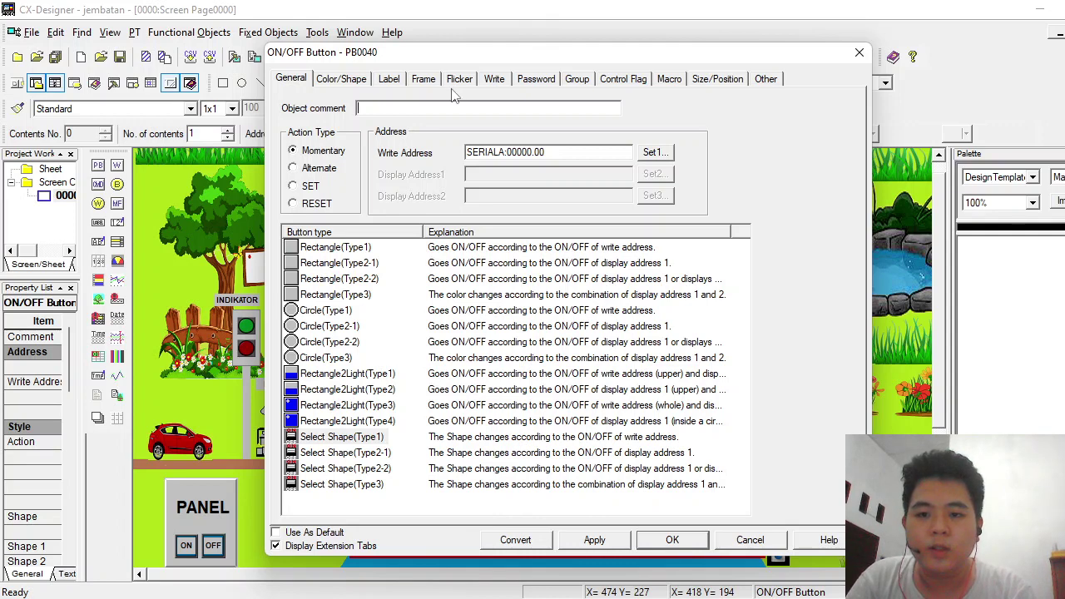
{"action": "left_click", "coordinate": [302, 250]}
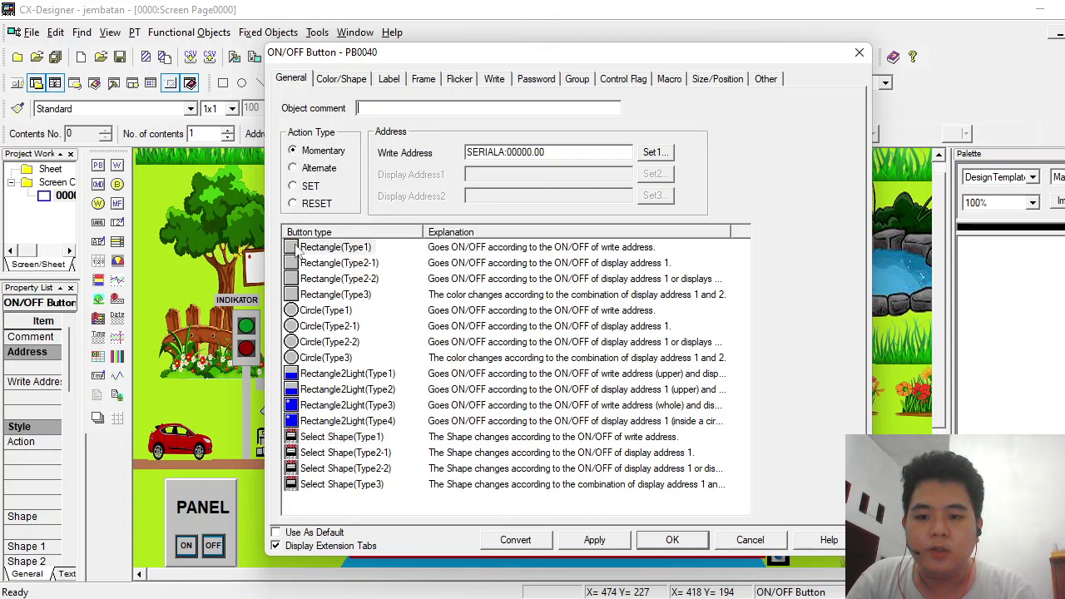
{"action": "left_click", "coordinate": [289, 314]}
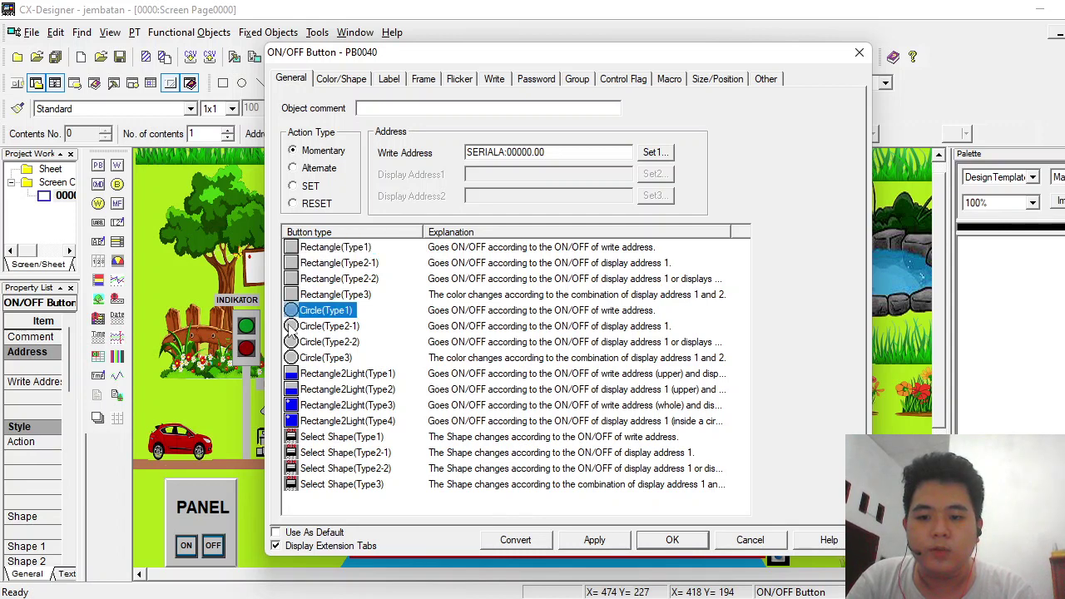
{"action": "double_click", "coordinate": [296, 306]}
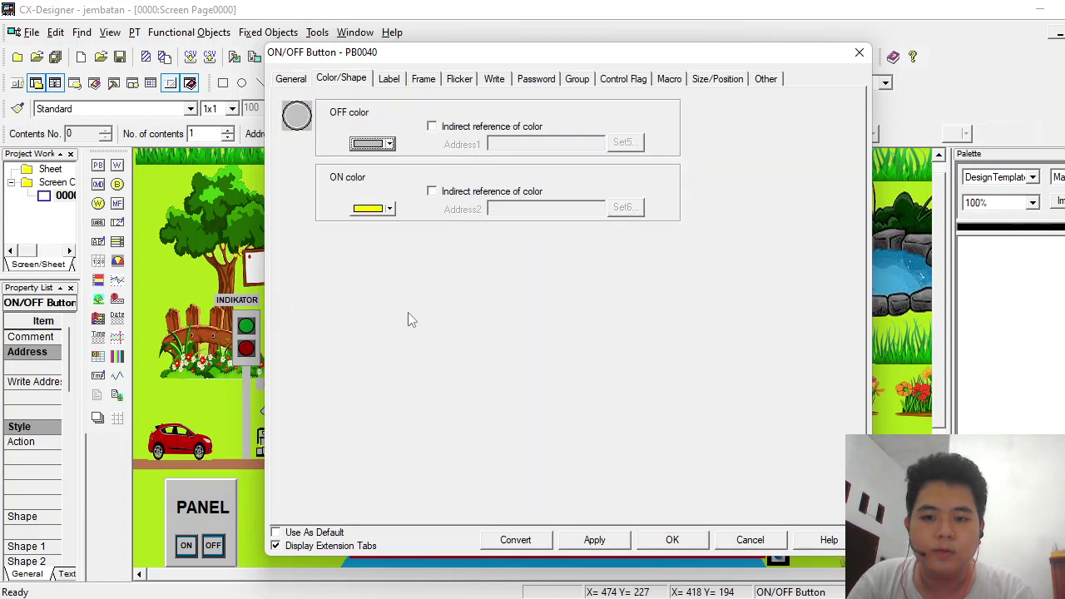
{"action": "left_click", "coordinate": [664, 538]}
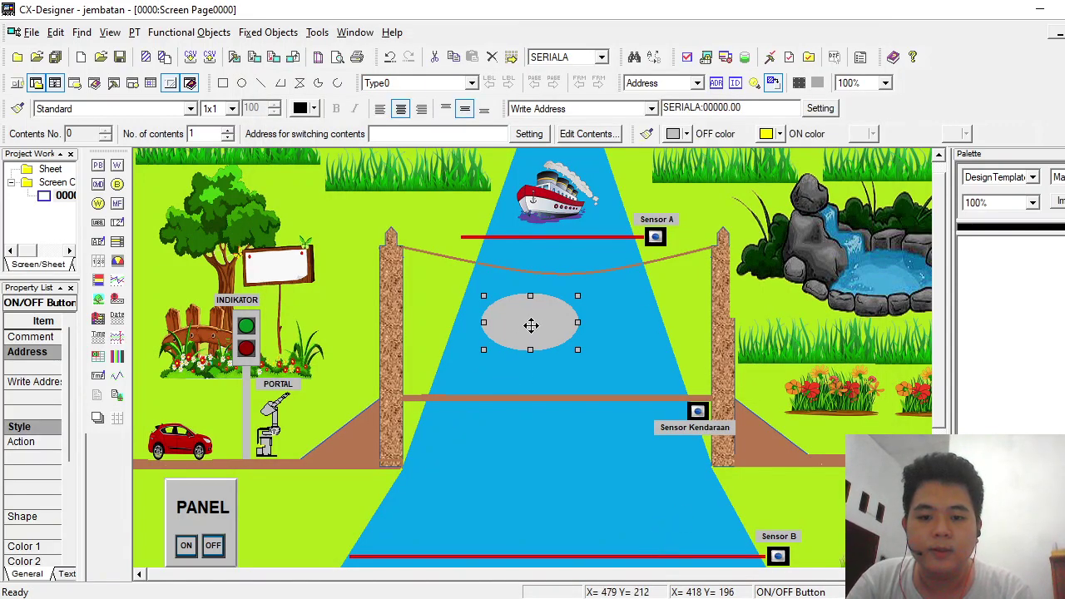
{"action": "mouse_move", "coordinate": [528, 327]}
{"action": "left_mouse_down"}
{"action": "mouse_move", "coordinate": [560, 325]}
{"action": "mouse_move", "coordinate": [545, 330]}
{"action": "left_mouse_up"}
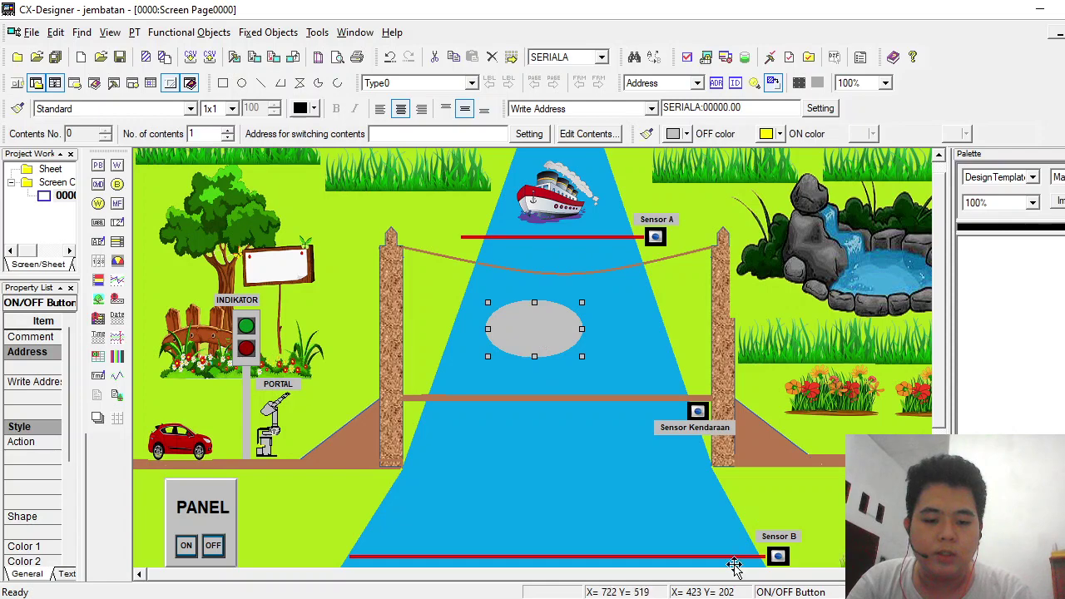
Switch to CX-Programmer to check the address of the ON contact in rung 0.
{"action": "left_click", "coordinate": [732, 598]}
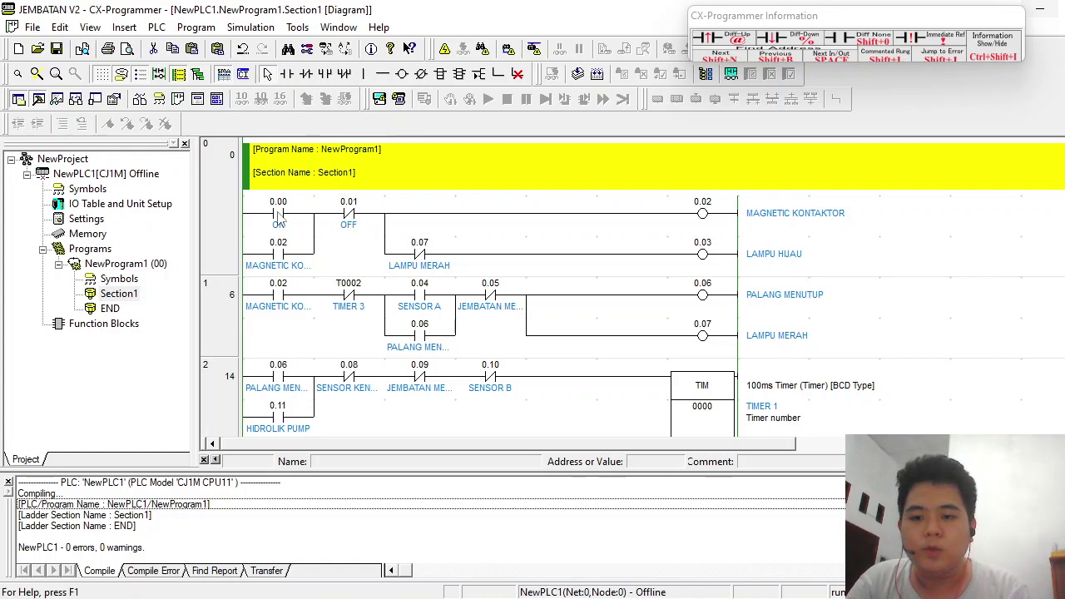
Check the address of the OFF contact in rung 0 and switch to CX-Designer, back to the circle button.
{"action": "left_click", "coordinate": [353, 215]}
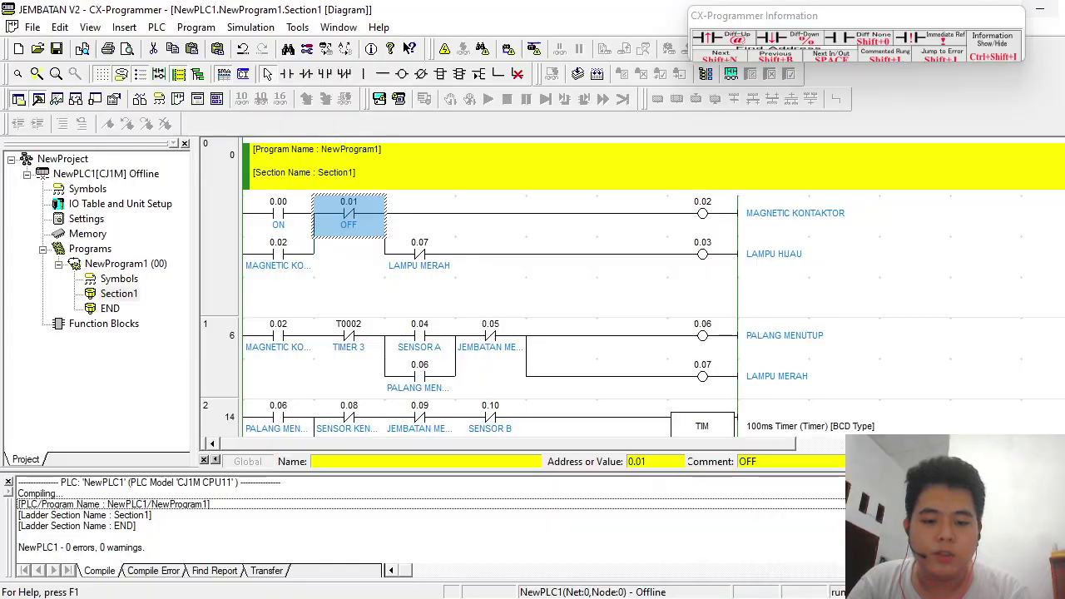
{"action": "left_click", "coordinate": [763, 597]}
{"action": "left_click", "coordinate": [525, 329]}
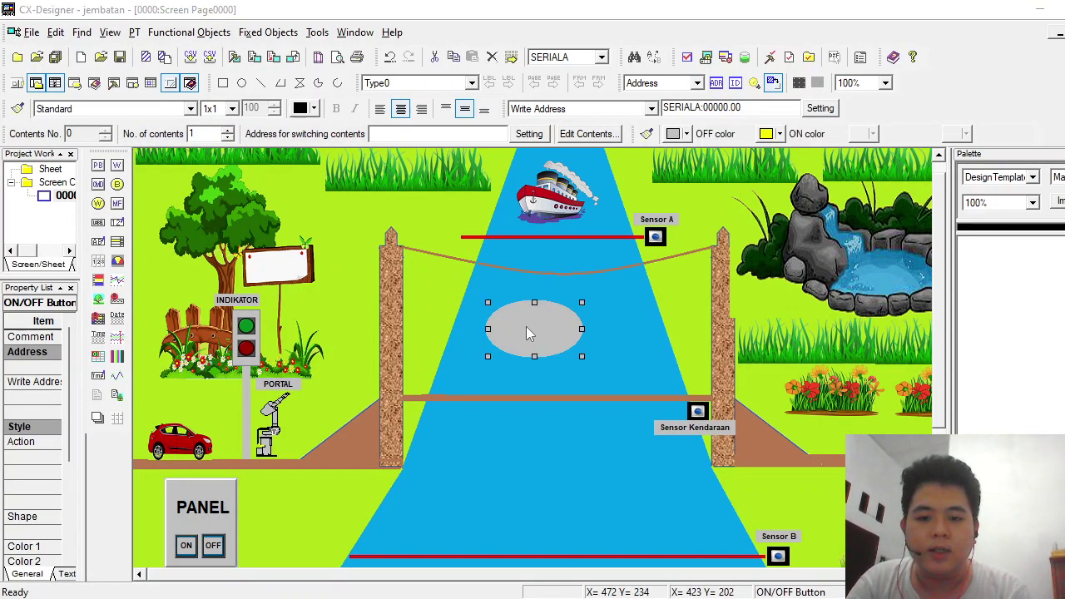
Set the circle button's write address to SERIALA:00000.01, matching the OFF contact in the CX-Programmer ladder.
{"action": "double_click", "coordinate": [526, 329]}
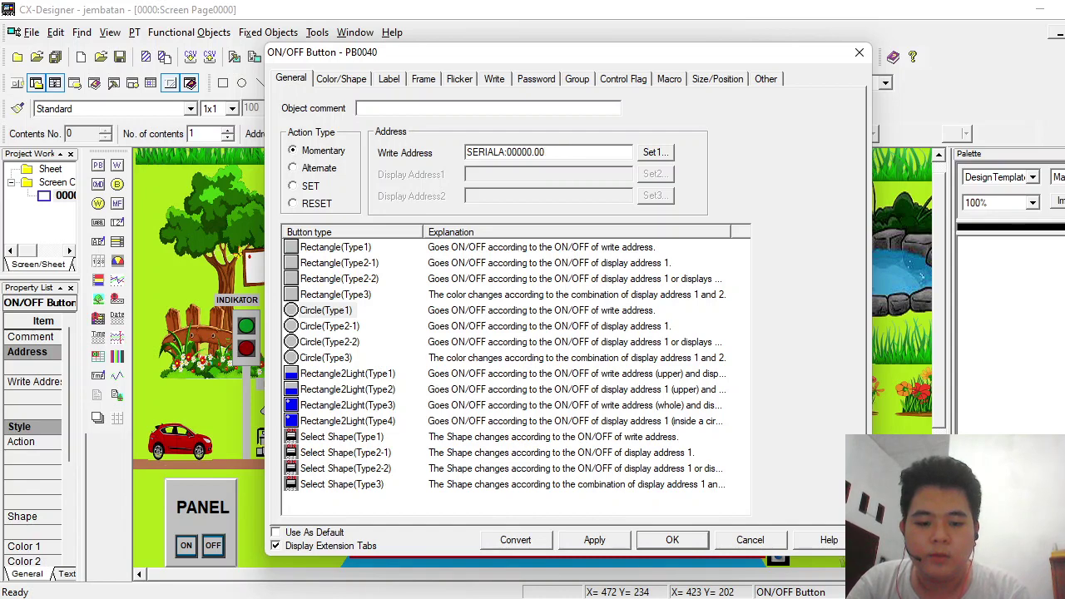
{"action": "left_click", "coordinate": [728, 524]}
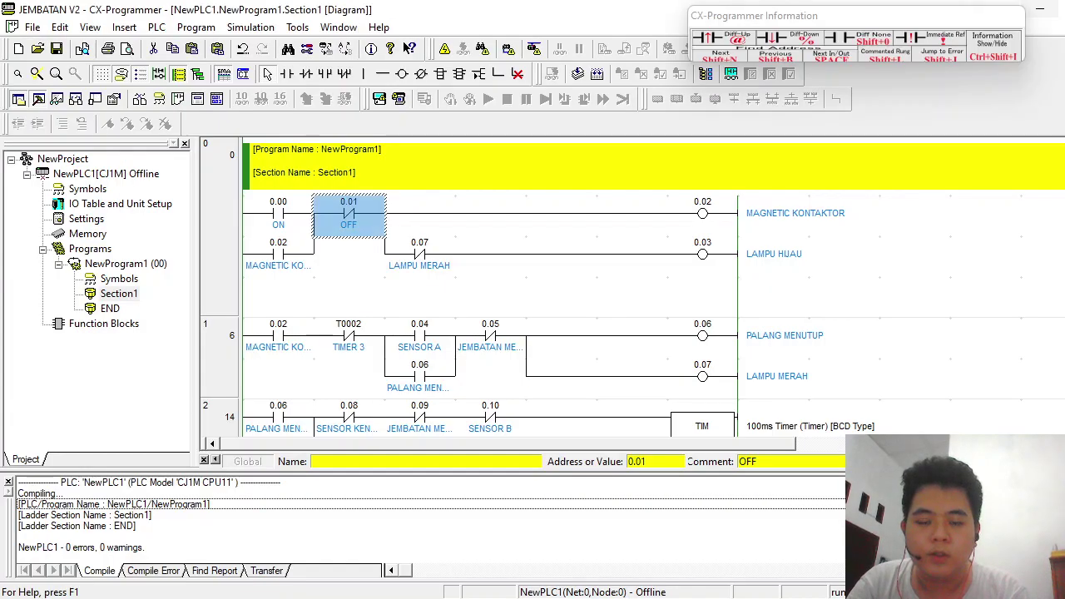
{"action": "key", "text": "alt+Tab"}
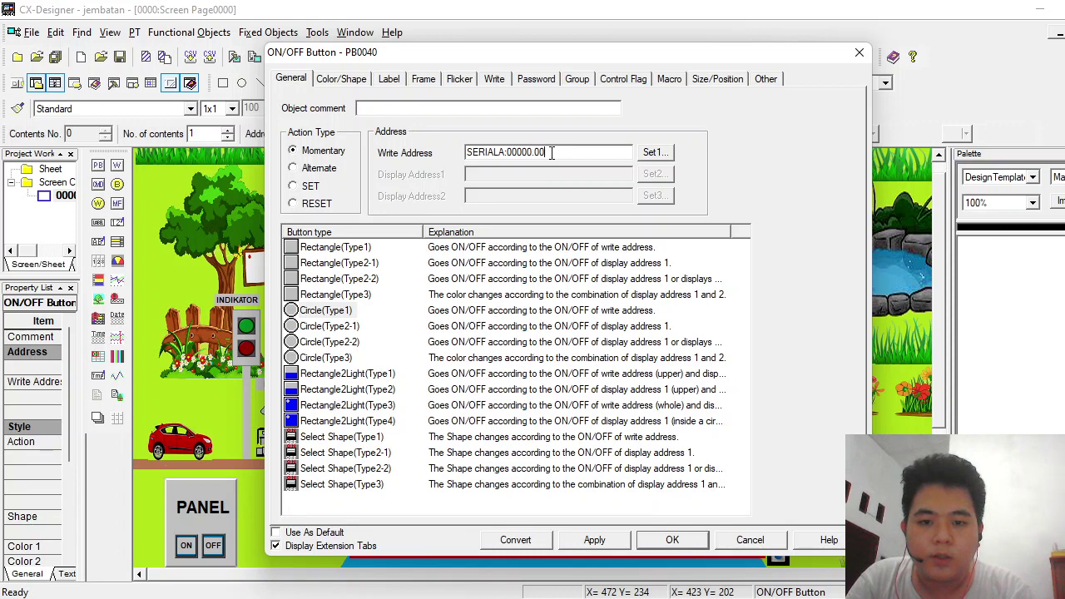
{"action": "key", "text": "BackSpace"}
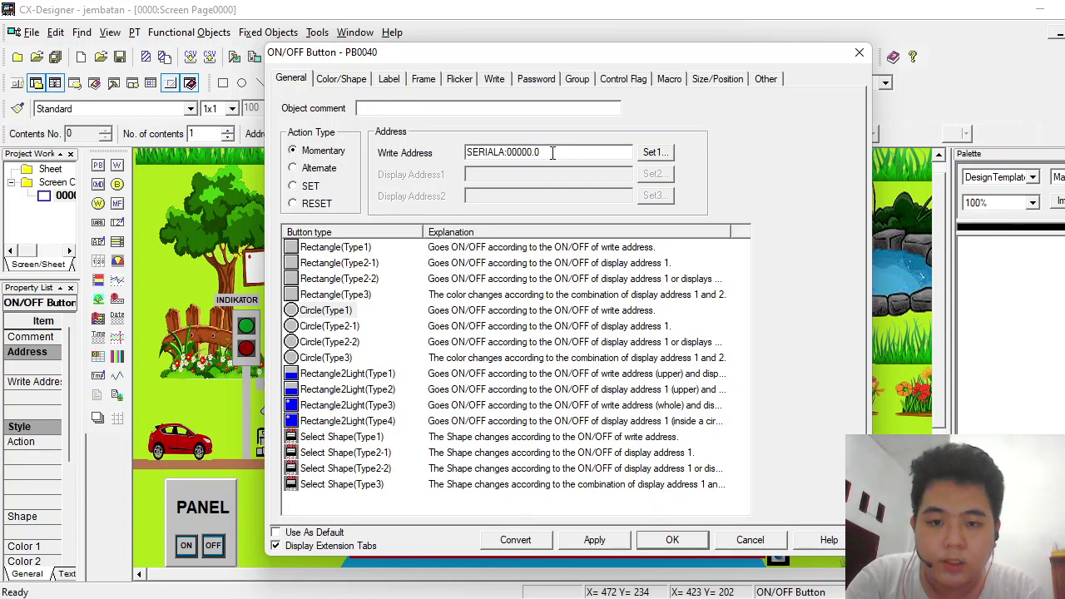
{"action": "type", "text": "1"}
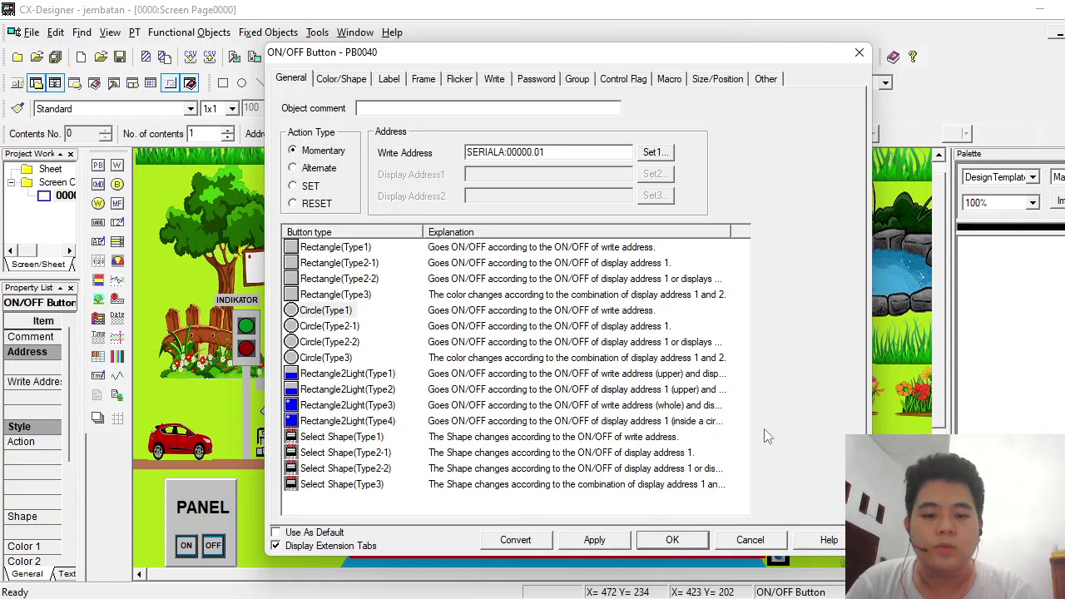
{"action": "left_click", "coordinate": [671, 541]}
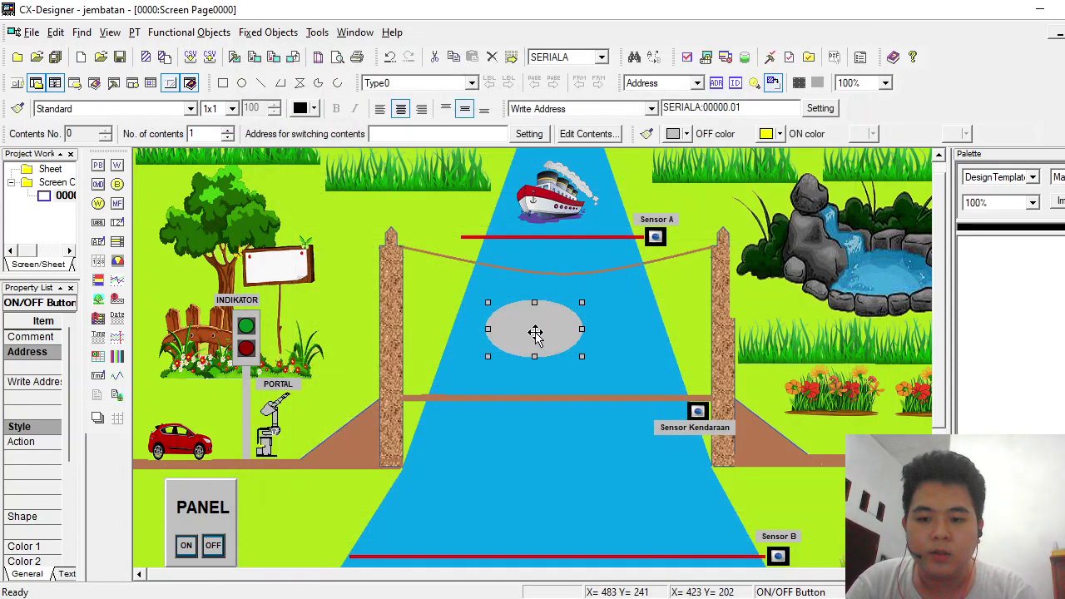
Shift the circle ON/OFF button slightly down on the river and delete it from the screen.
{"action": "mouse_move", "coordinate": [535, 333]}
{"action": "left_mouse_down"}
{"action": "mouse_move", "coordinate": [513, 345]}
{"action": "mouse_move", "coordinate": [531, 345]}
{"action": "left_mouse_up"}
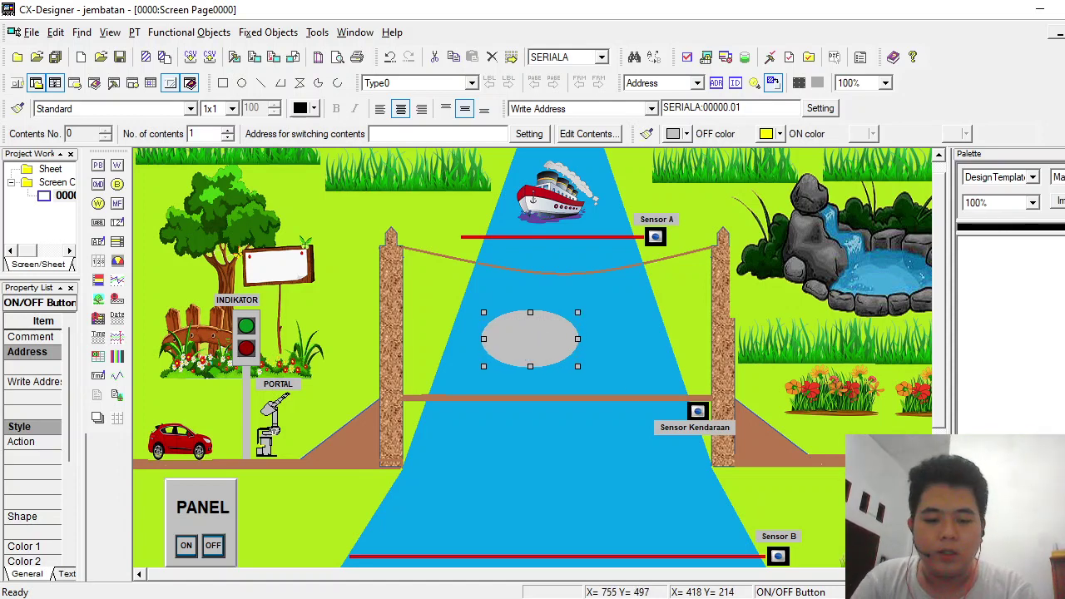
{"action": "left_click", "coordinate": [753, 598]}
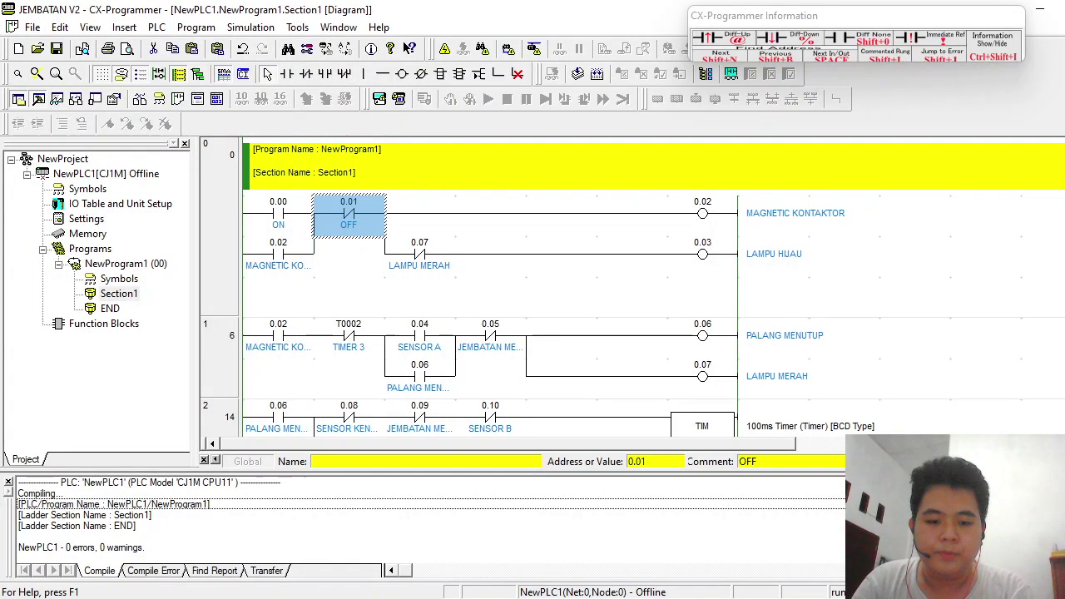
{"action": "mouse_move", "coordinate": [732, 598]}
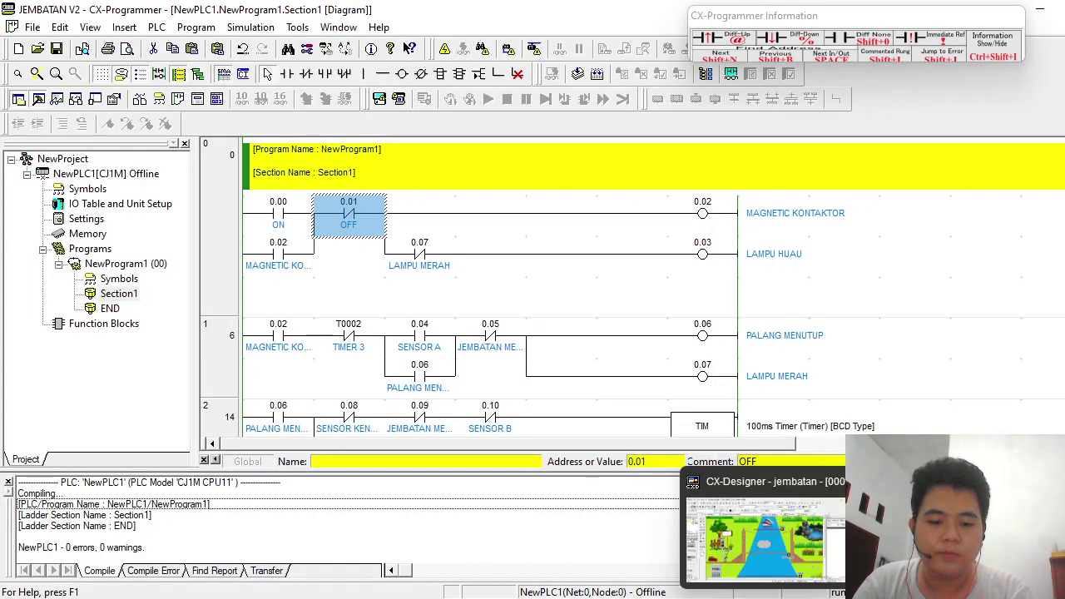
{"action": "left_click", "coordinate": [774, 598]}
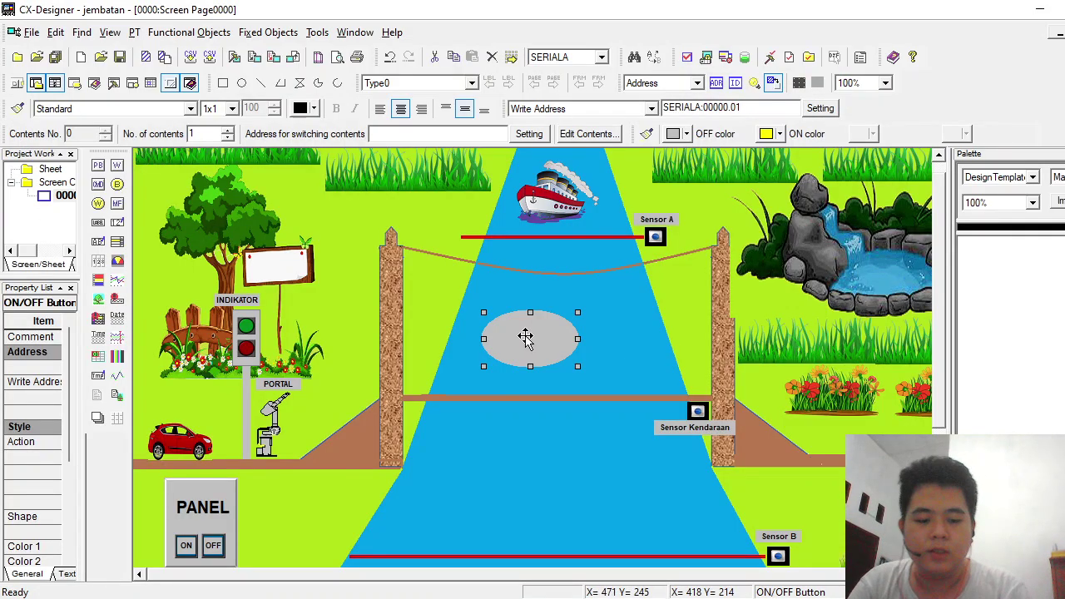
{"action": "key", "text": "Delete"}
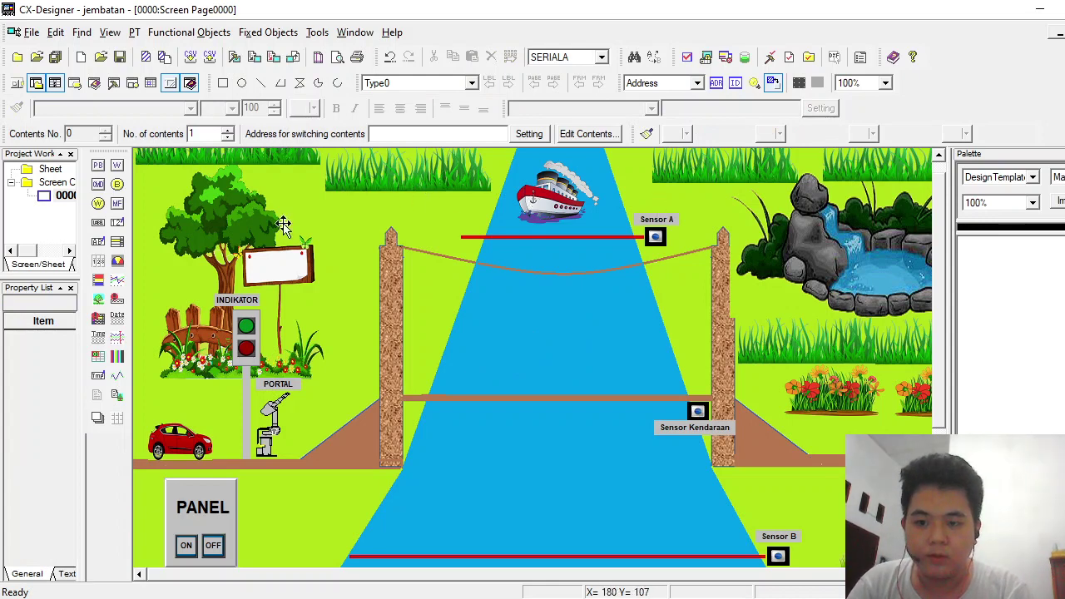
{"action": "left_click", "coordinate": [322, 33]}
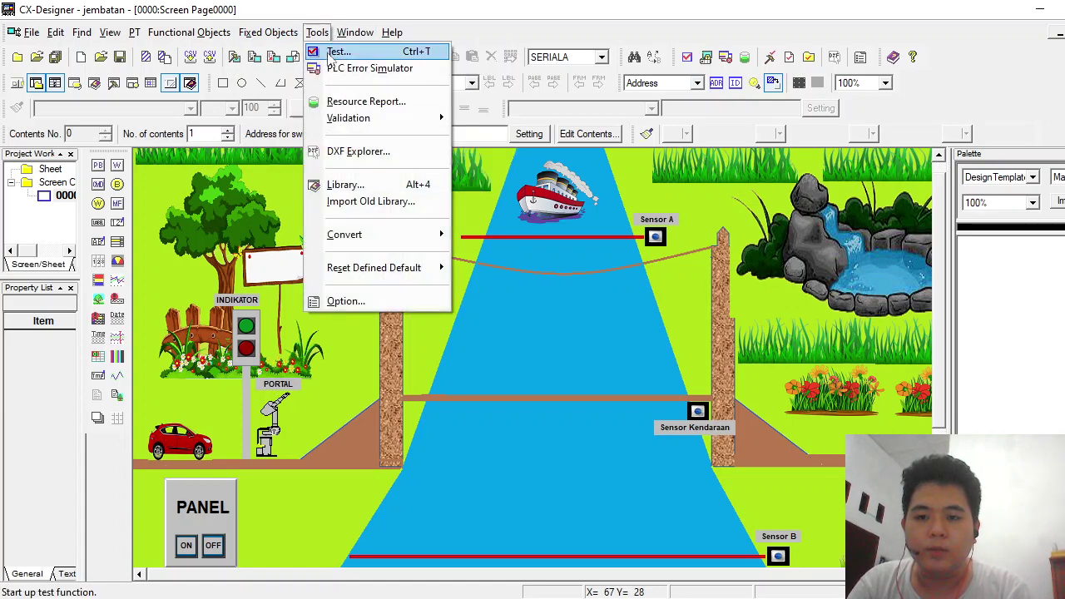
{"action": "left_click", "coordinate": [608, 339]}
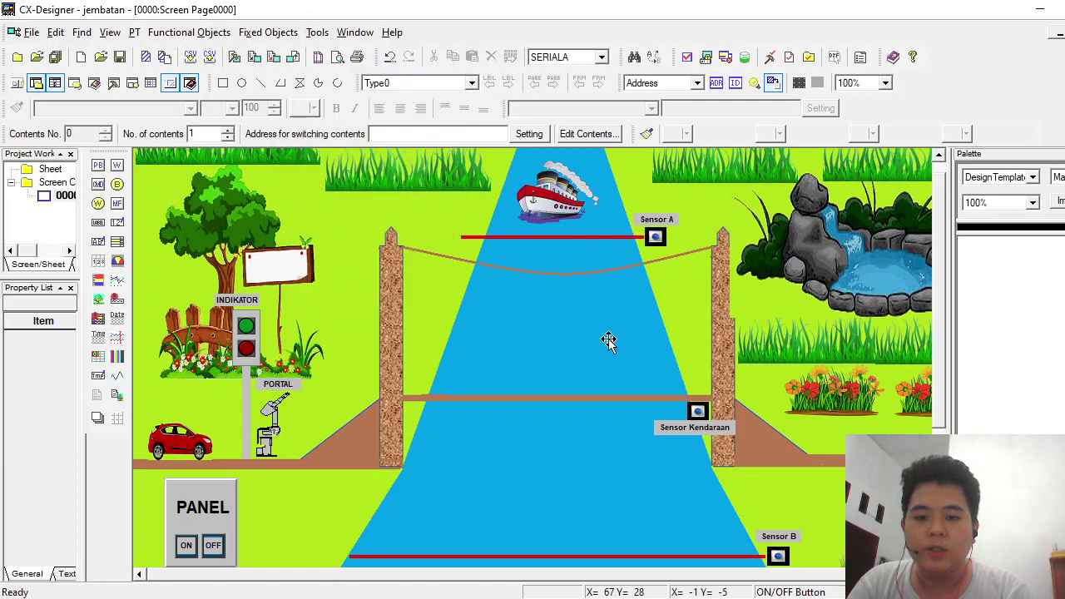
{"action": "left_click", "coordinate": [185, 444]}
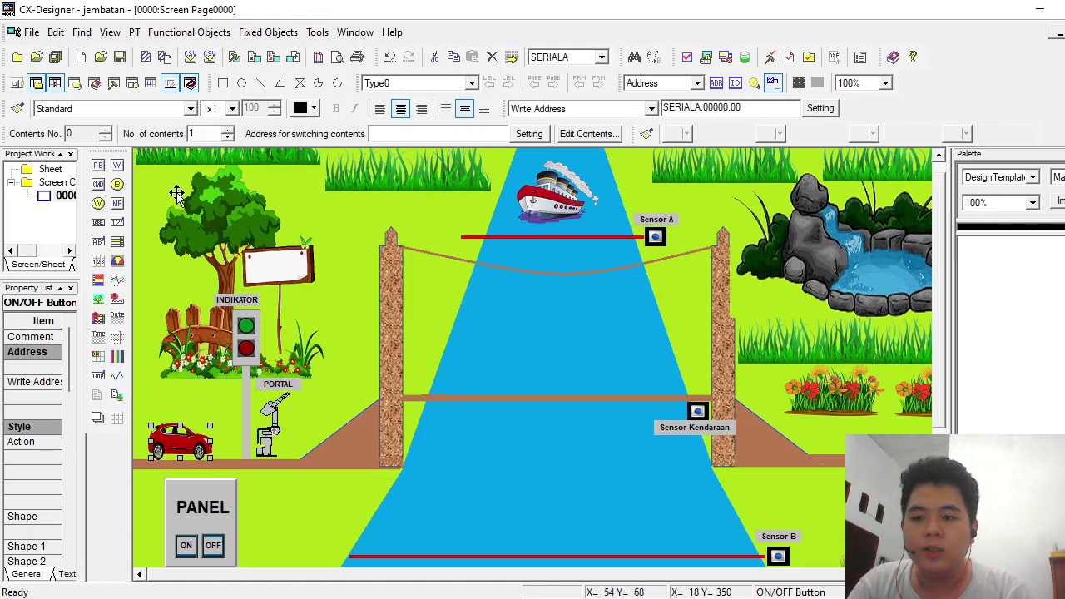
Draw a new rectangular ON/OFF button on the river between the two bridge towers.
{"action": "left_click", "coordinate": [98, 166]}
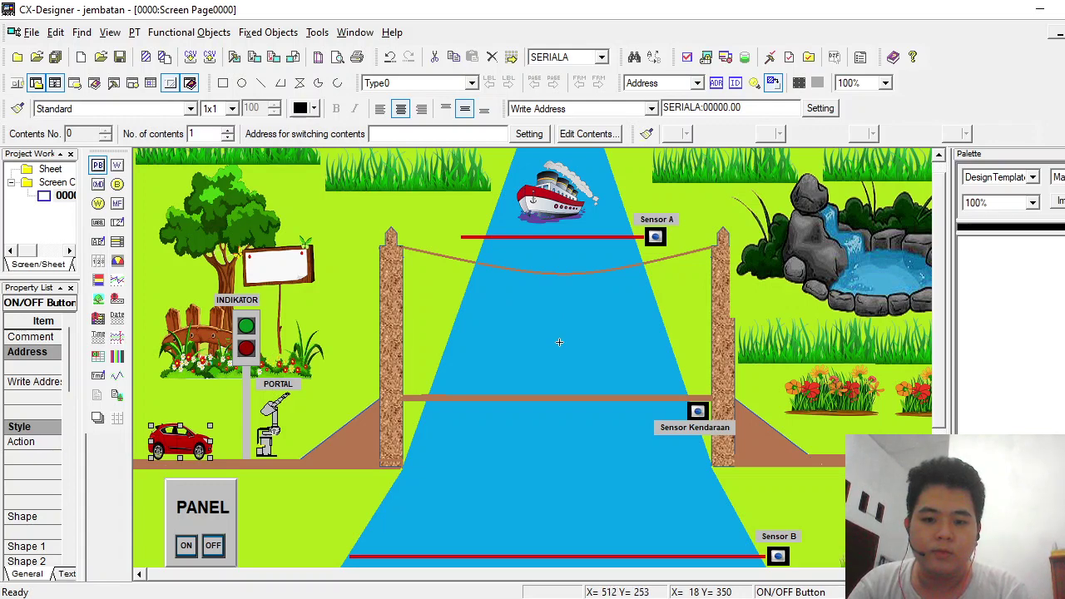
{"action": "key", "text": "Escape"}
{"action": "left_click_drag", "start_coordinate": [507, 309], "coordinate": [510, 309]}
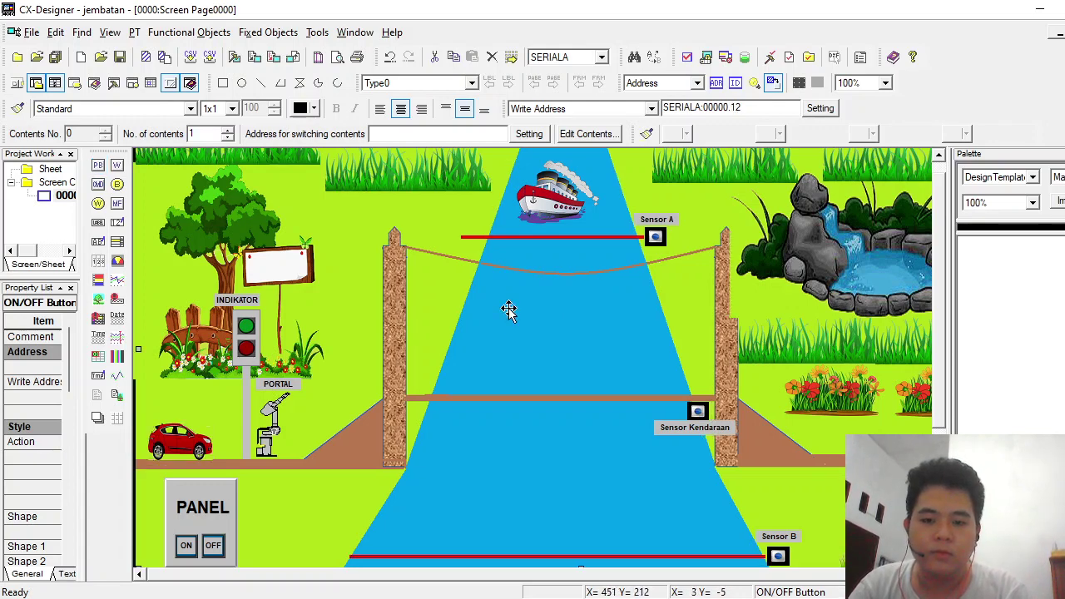
{"action": "left_click", "coordinate": [98, 165]}
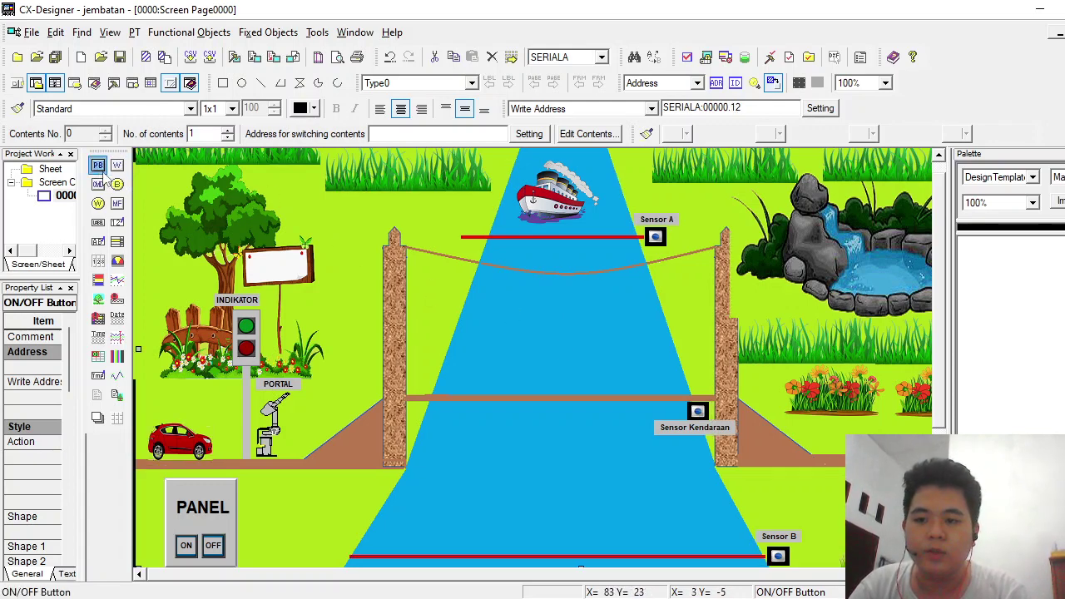
{"action": "left_click_drag", "start_coordinate": [512, 318], "coordinate": [609, 366]}
Set the new button's ON shape to the ilustrasi-kuda_20151024_175046 image from Downloads, with 11 as its new file name.
{"action": "double_click", "coordinate": [551, 337]}
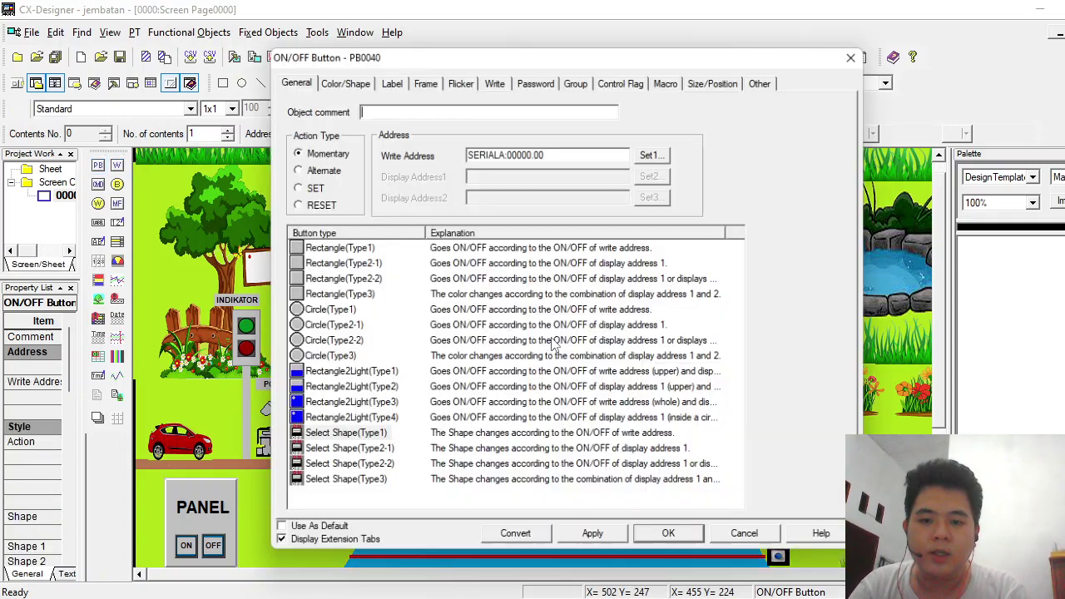
{"action": "left_click", "coordinate": [336, 81]}
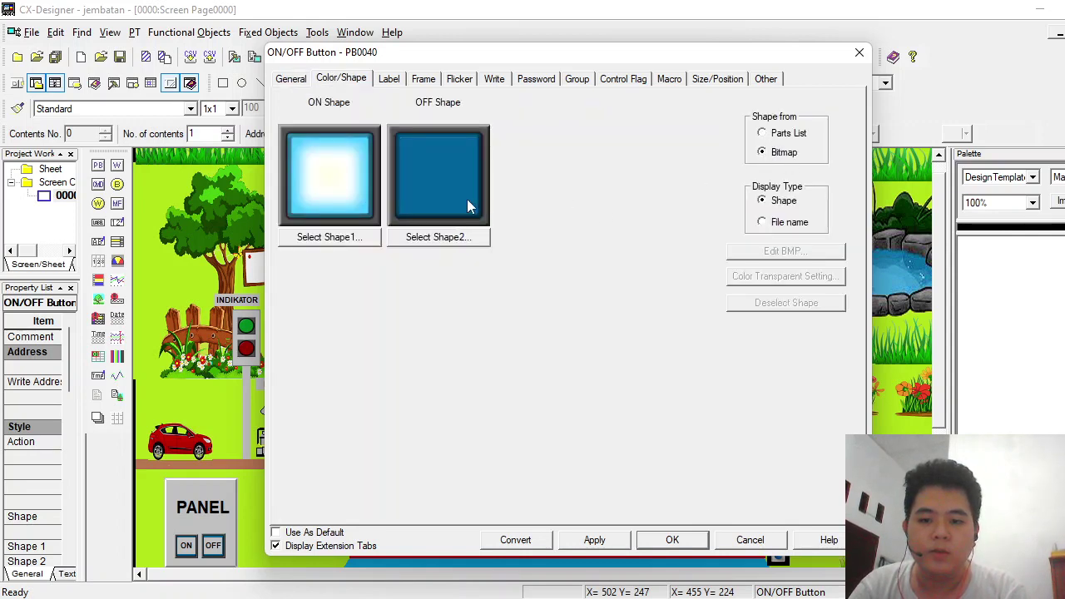
{"action": "left_click", "coordinate": [318, 238]}
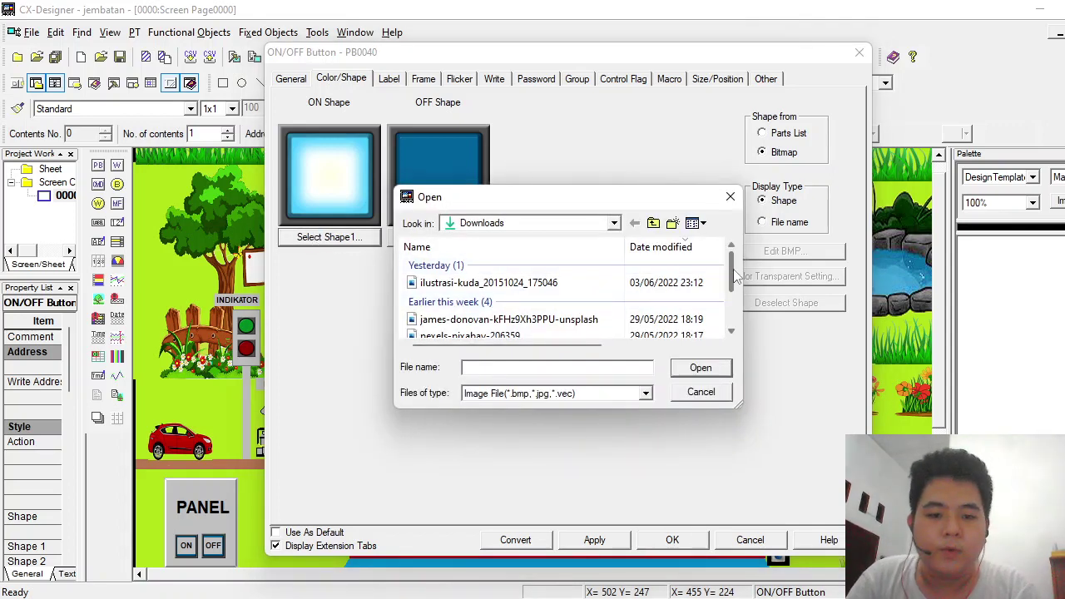
{"action": "scroll", "coordinate": [736, 277], "scroll_direction": "down", "scroll_amount": 2}
{"action": "scroll", "coordinate": [731, 272], "scroll_direction": "up", "scroll_amount": 2}
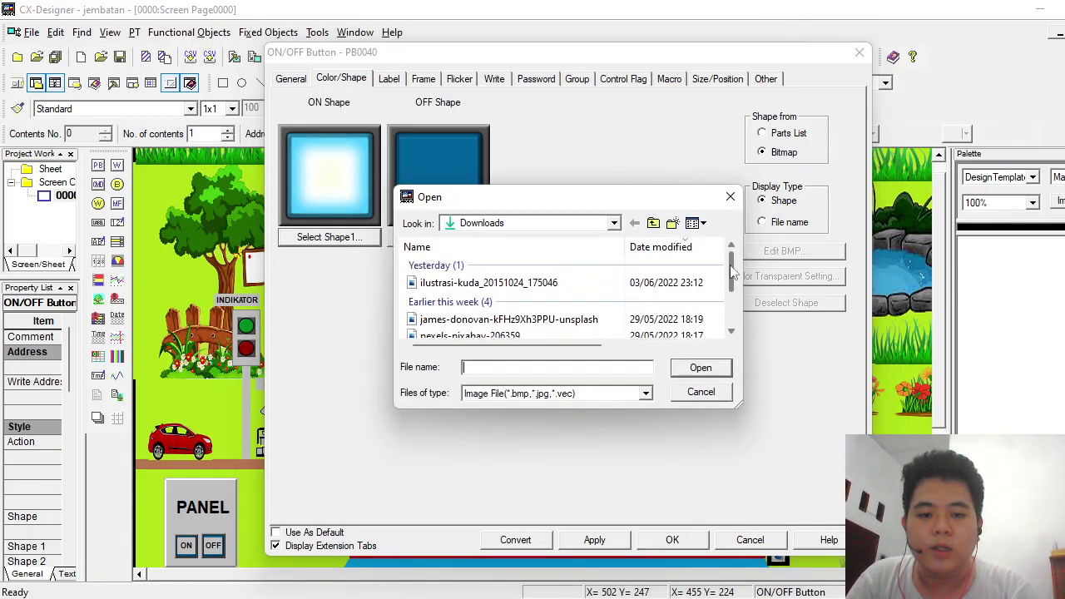
{"action": "double_click", "coordinate": [453, 284]}
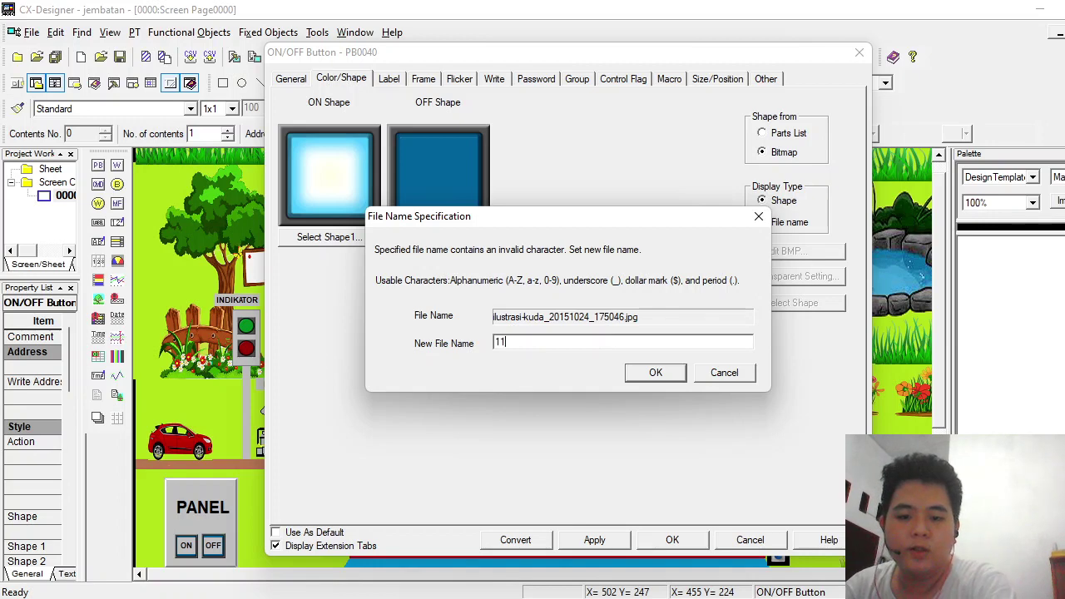
{"action": "type", "text": "11"}
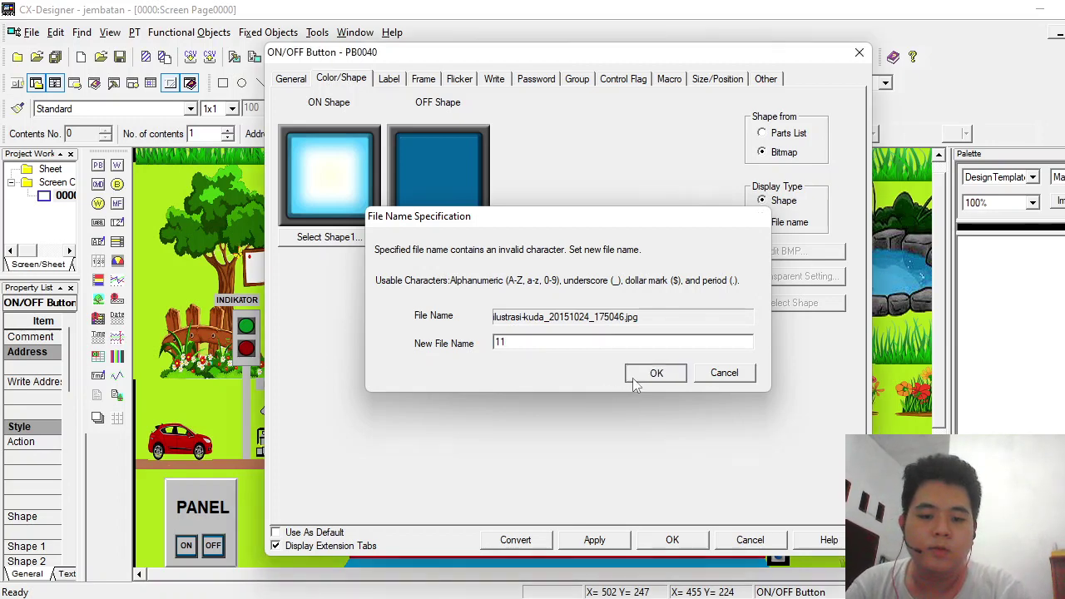
{"action": "left_click", "coordinate": [638, 377]}
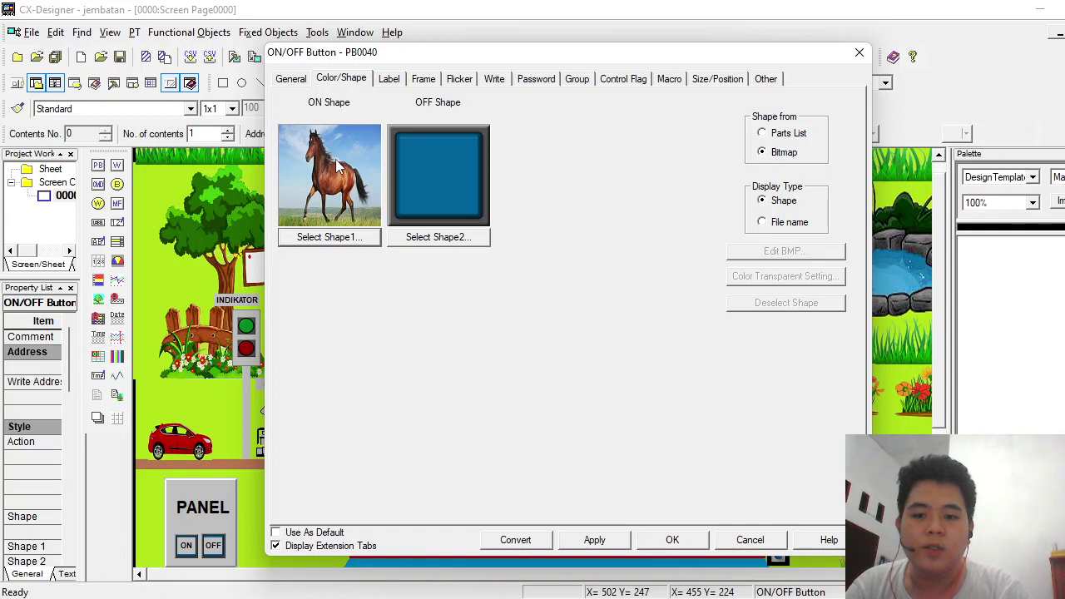
Set the button's OFF shape to the same ilustrasi-kuda_20151024_175046 image with new file name 12, and apply the button settings.
{"action": "left_click", "coordinate": [431, 243]}
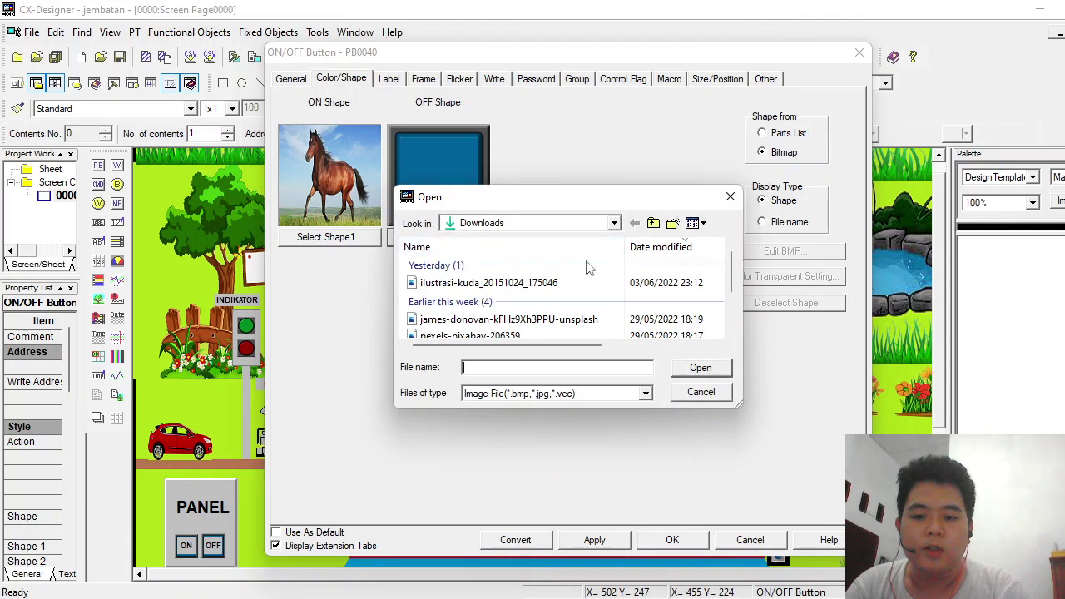
{"action": "left_click", "coordinate": [537, 281]}
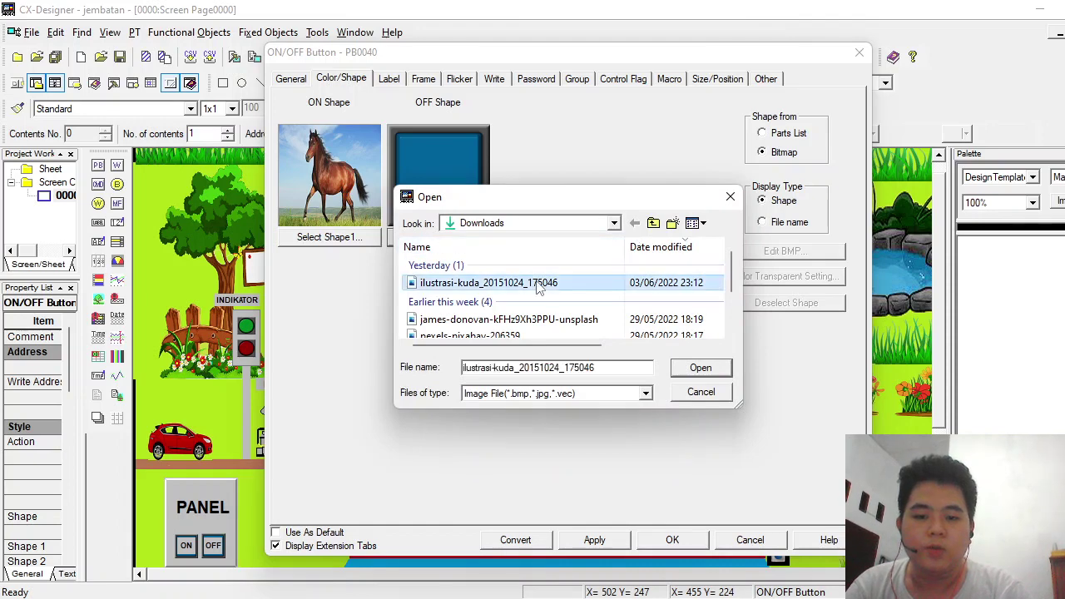
{"action": "left_click", "coordinate": [719, 373]}
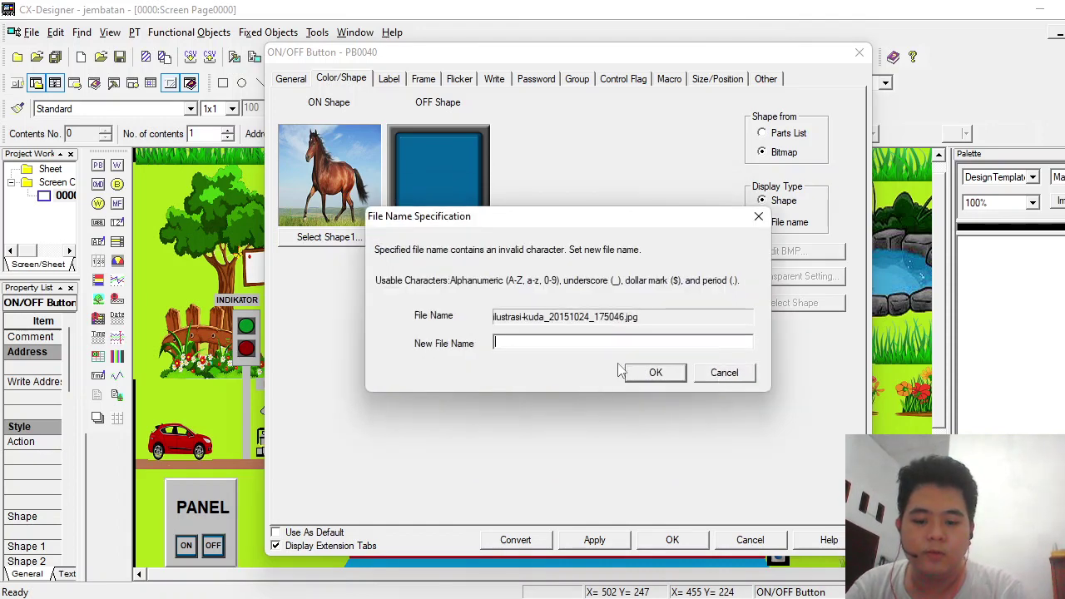
{"action": "type", "text": "12"}
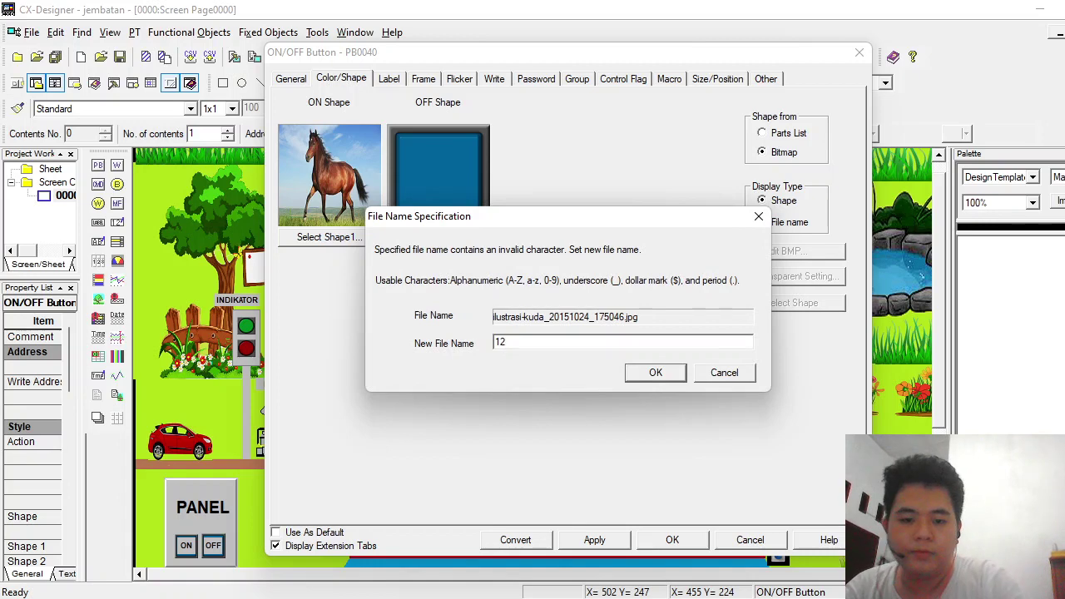
{"action": "left_click", "coordinate": [642, 374]}
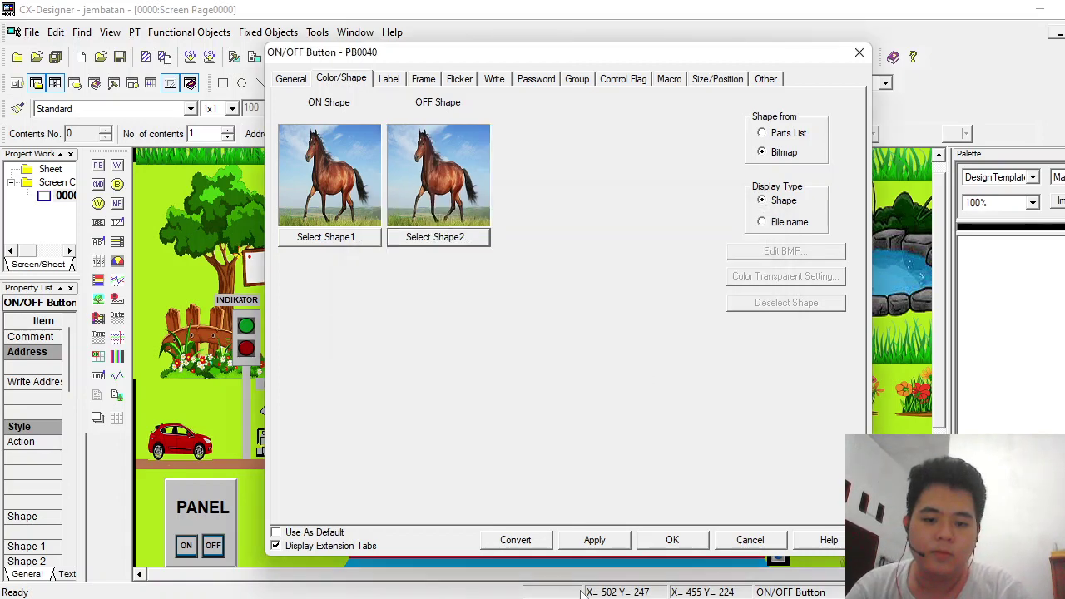
{"action": "left_click", "coordinate": [697, 542]}
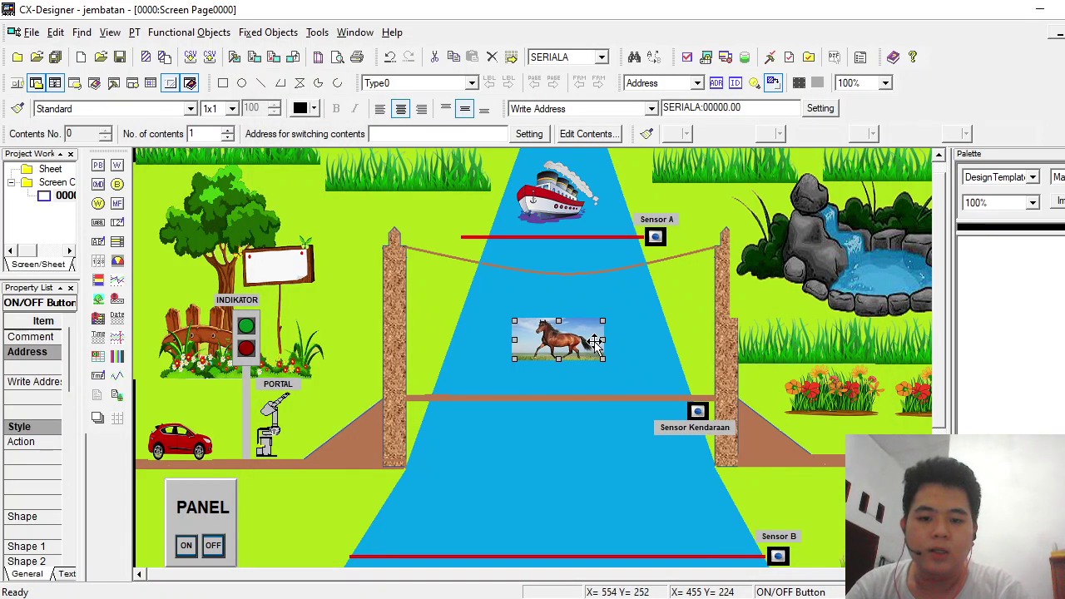
Move the horse-image button toward the river's left bank and delete it from the screen.
{"action": "left_click_drag", "start_coordinate": [600, 343], "coordinate": [483, 331]}
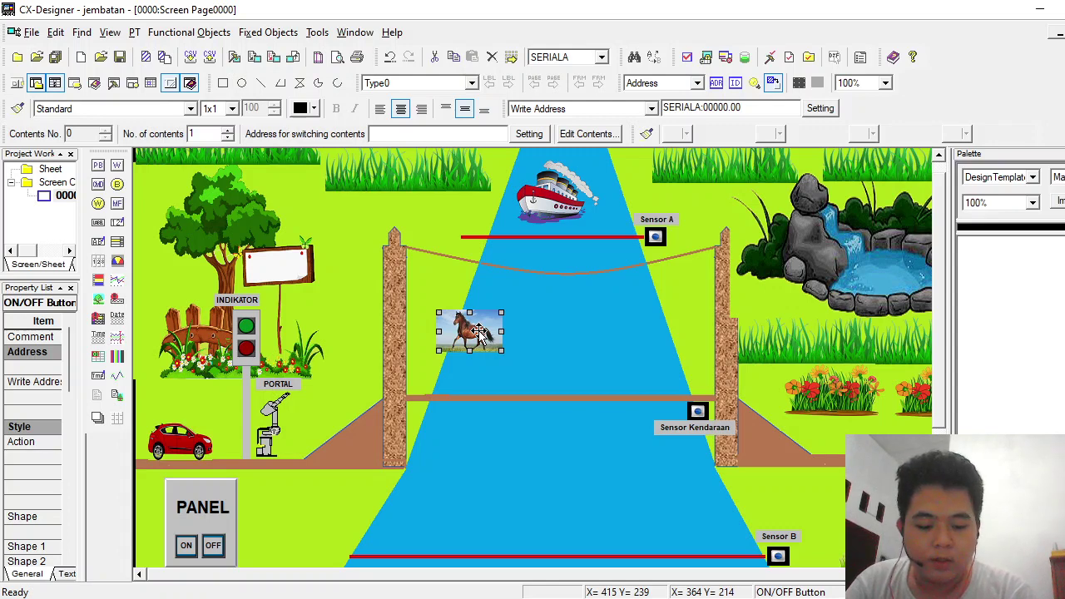
{"action": "key", "text": "Delete"}
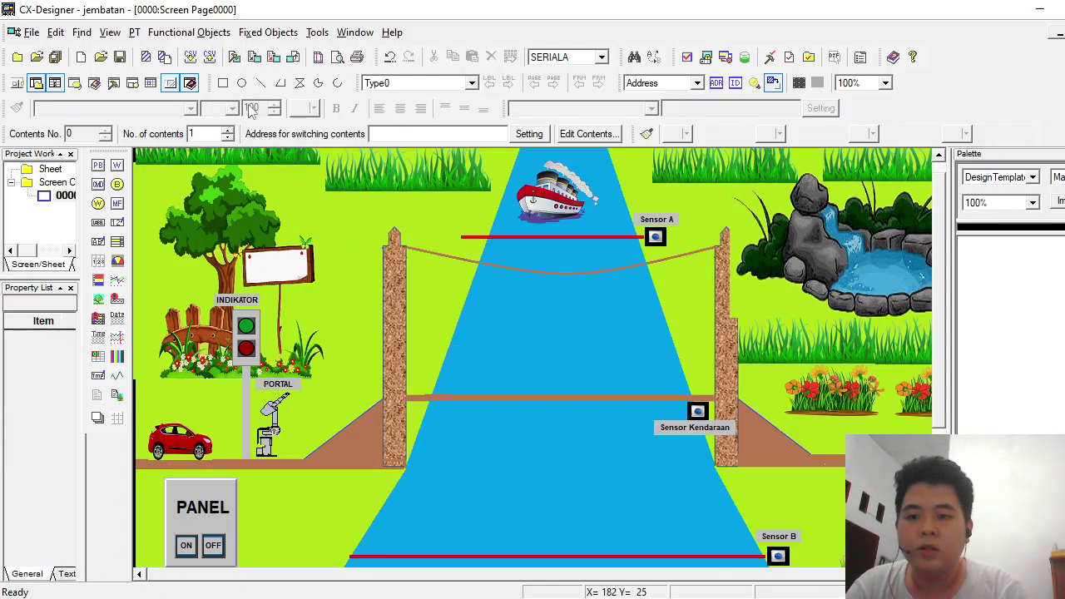
Start a test of the drawbridge screen connected to CX-Simulator, saving the changes to Screen Page0000.
{"action": "left_click", "coordinate": [318, 33]}
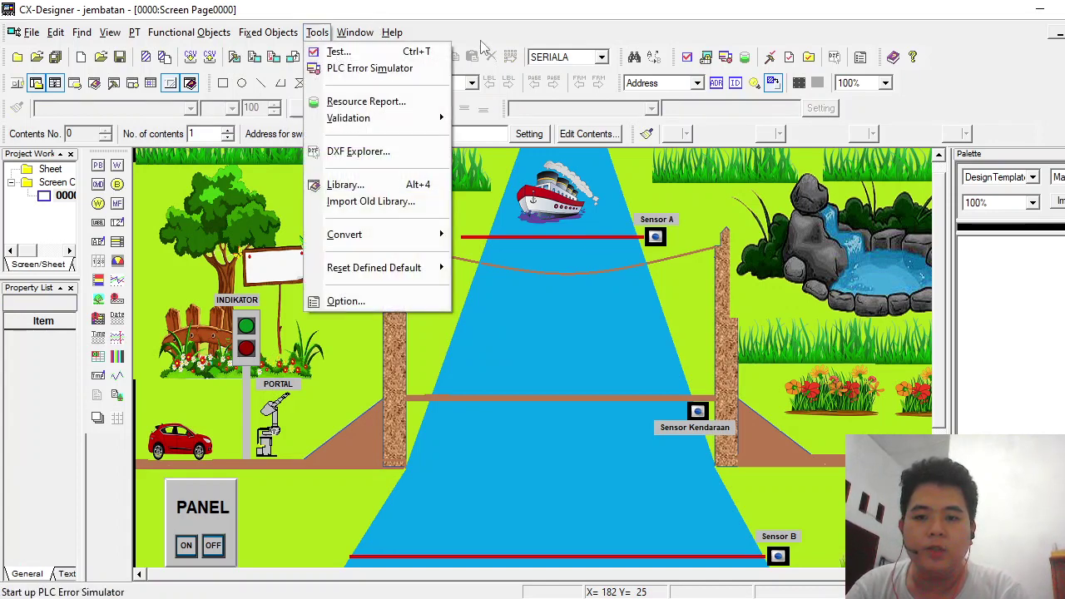
{"action": "left_click", "coordinate": [318, 34]}
{"action": "left_click", "coordinate": [366, 33]}
{"action": "mouse_move", "coordinate": [316, 35]}
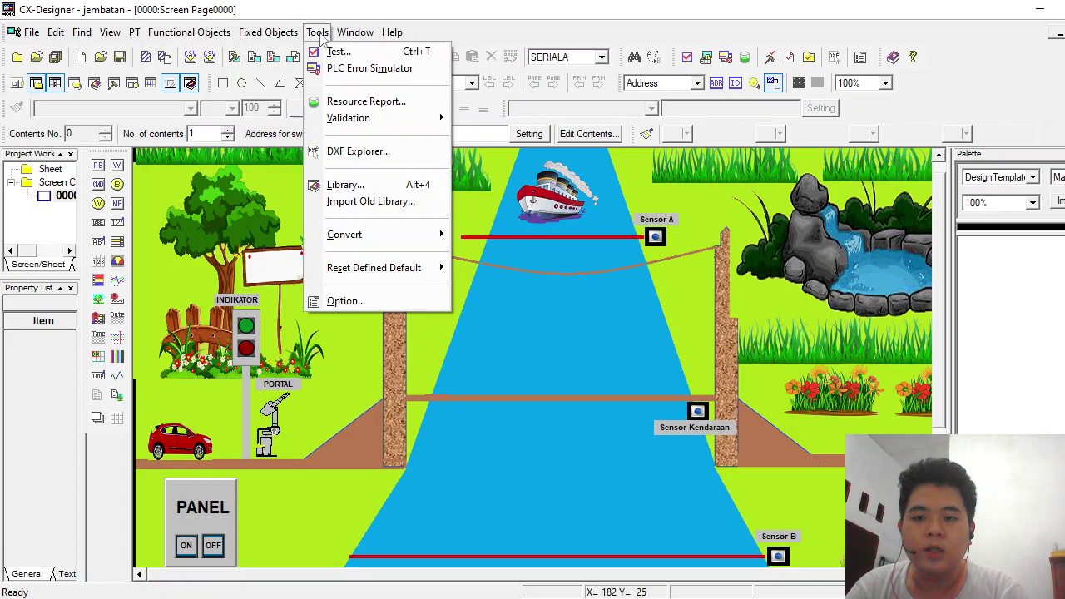
{"action": "left_click", "coordinate": [341, 52]}
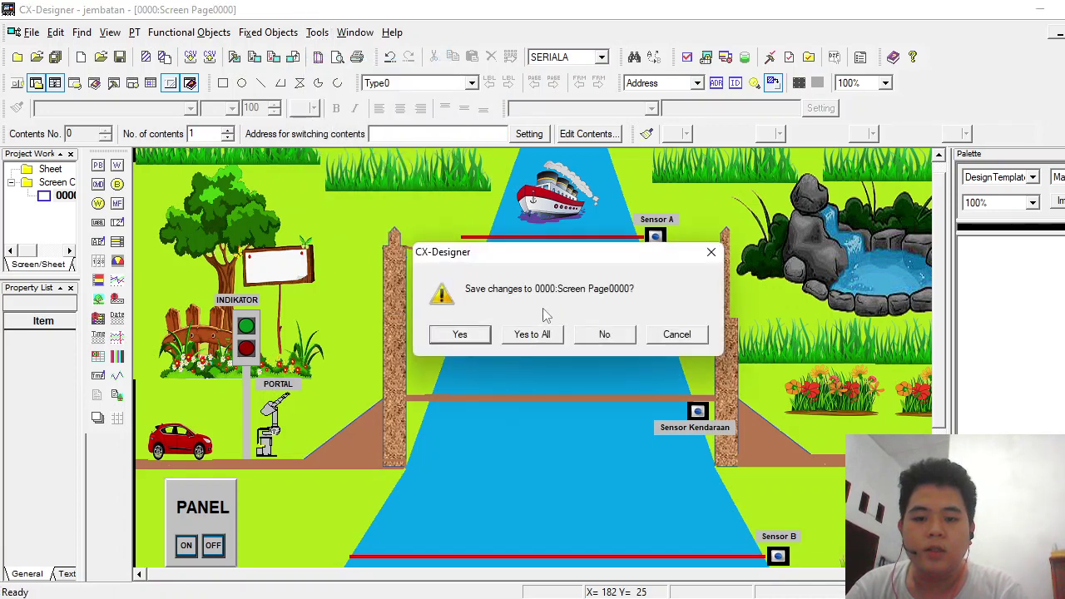
{"action": "left_click", "coordinate": [470, 335]}
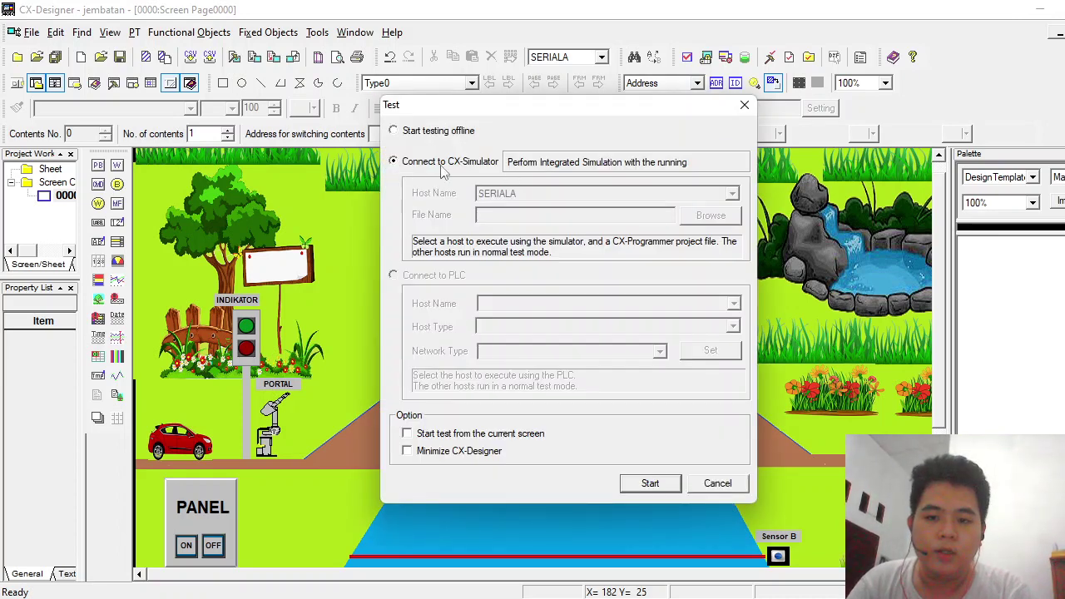
{"action": "left_click", "coordinate": [650, 485]}
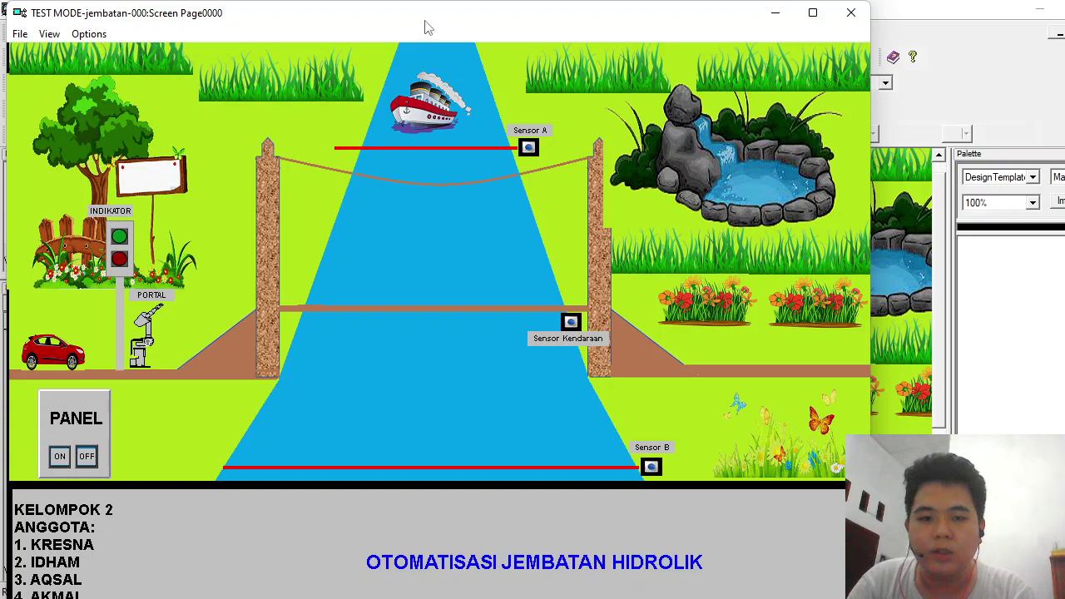
Minimize the test screen, CX-Designer and CX-Programmer, and switch to the CX-Supervisor project with the bridge control panel.
{"action": "left_click", "coordinate": [776, 14]}
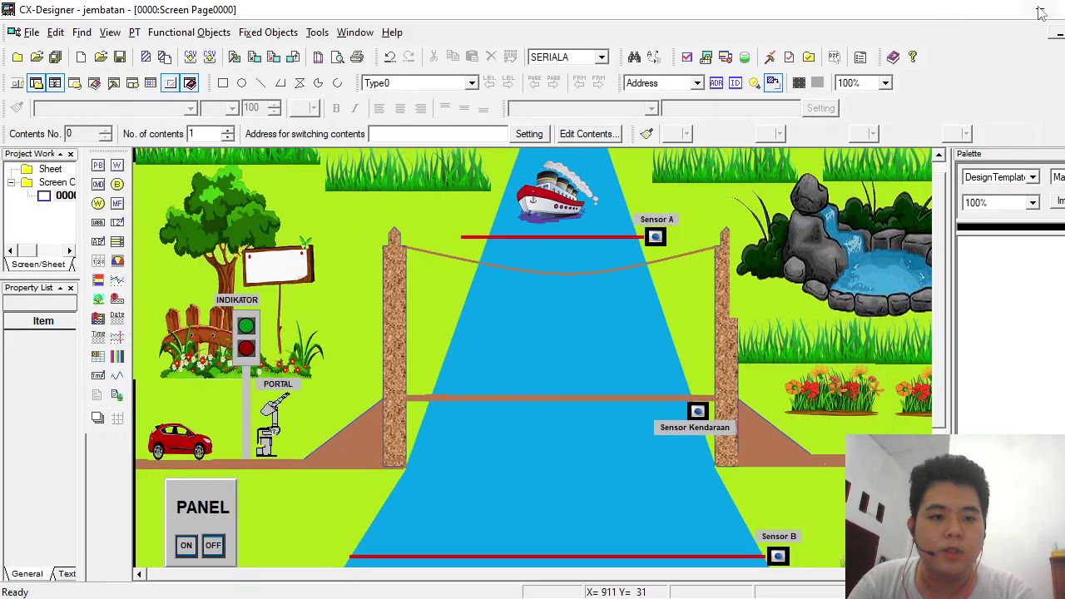
{"action": "left_click", "coordinate": [1040, 12]}
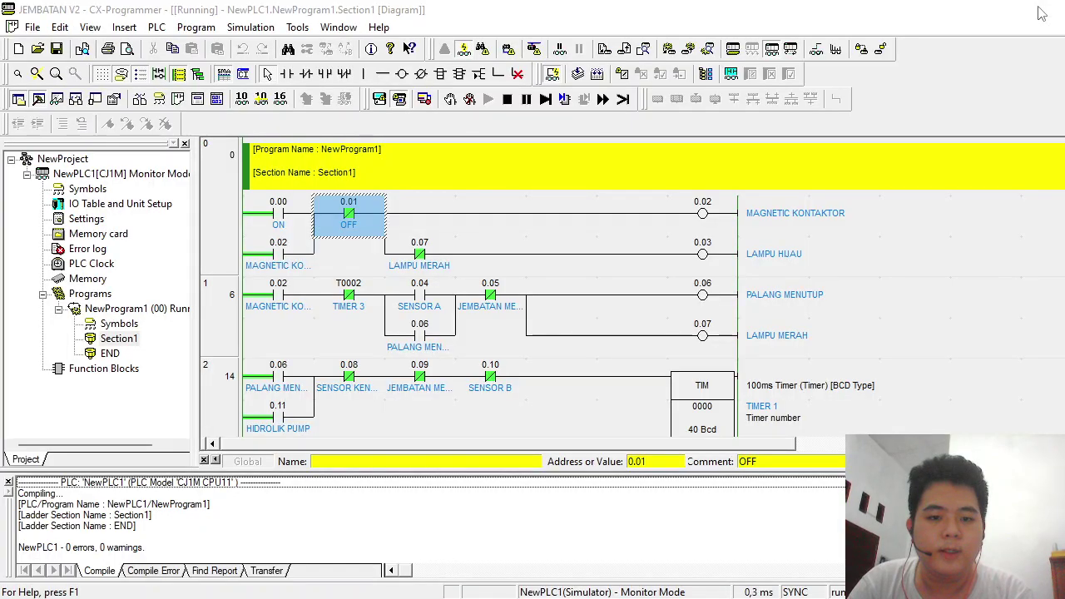
{"action": "left_click", "coordinate": [1040, 13]}
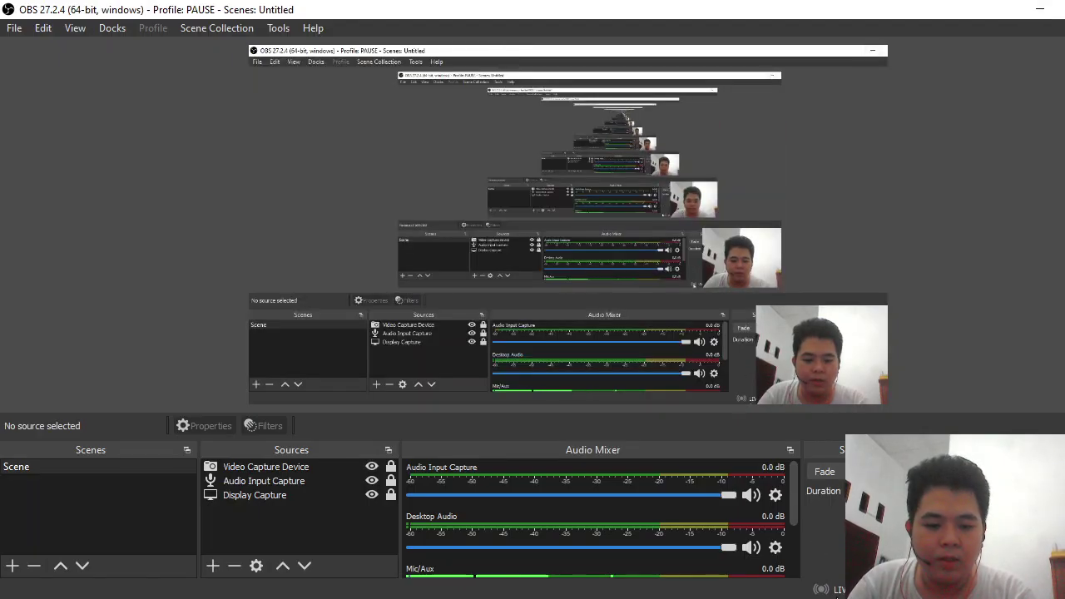
{"action": "mouse_move", "coordinate": [734, 596]}
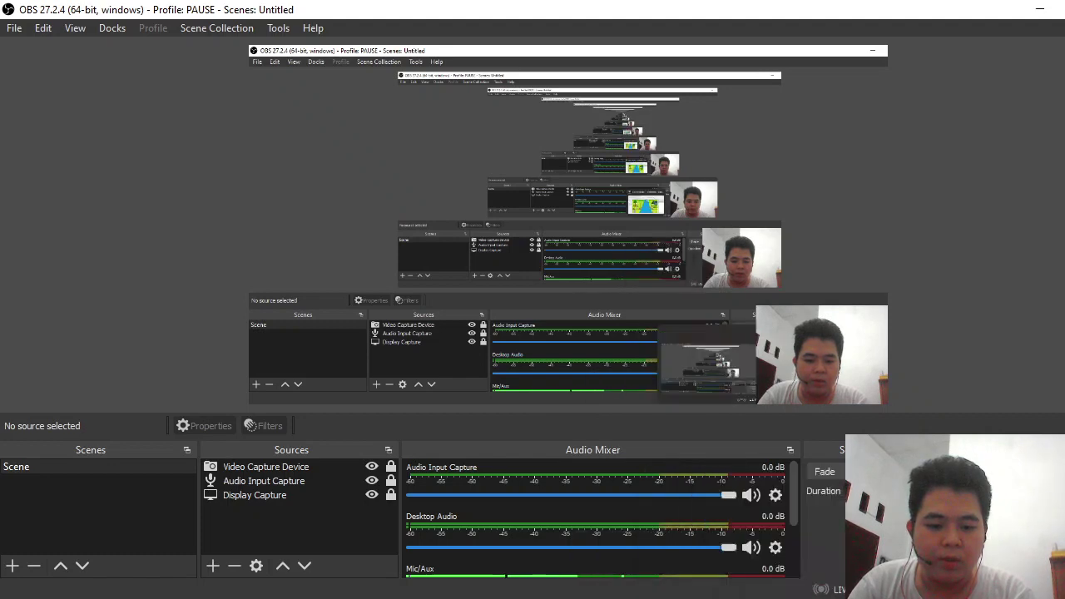
{"action": "left_click", "coordinate": [812, 596]}
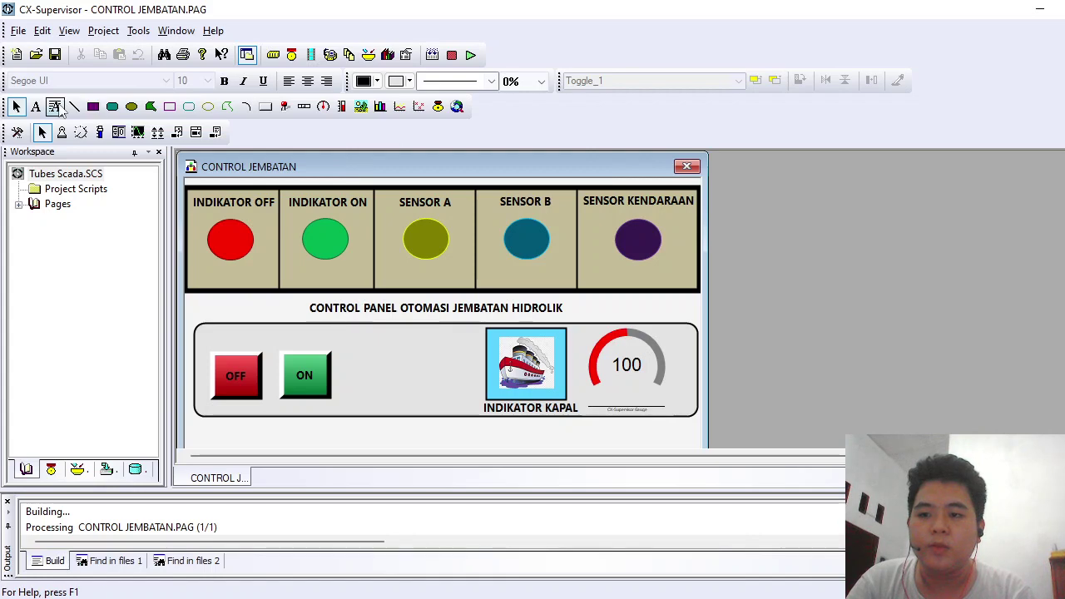
Create a new CX-Supervisor Plus project named test in the Documents folder.
{"action": "left_click", "coordinate": [17, 32]}
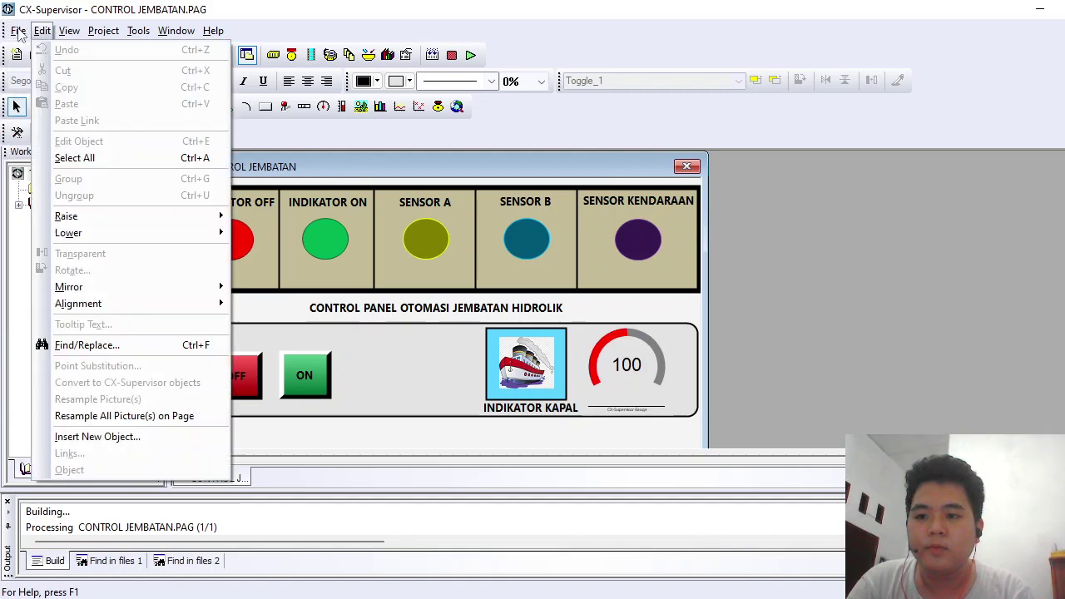
{"action": "left_click", "coordinate": [18, 31]}
{"action": "left_click", "coordinate": [18, 32]}
{"action": "left_click", "coordinate": [19, 32]}
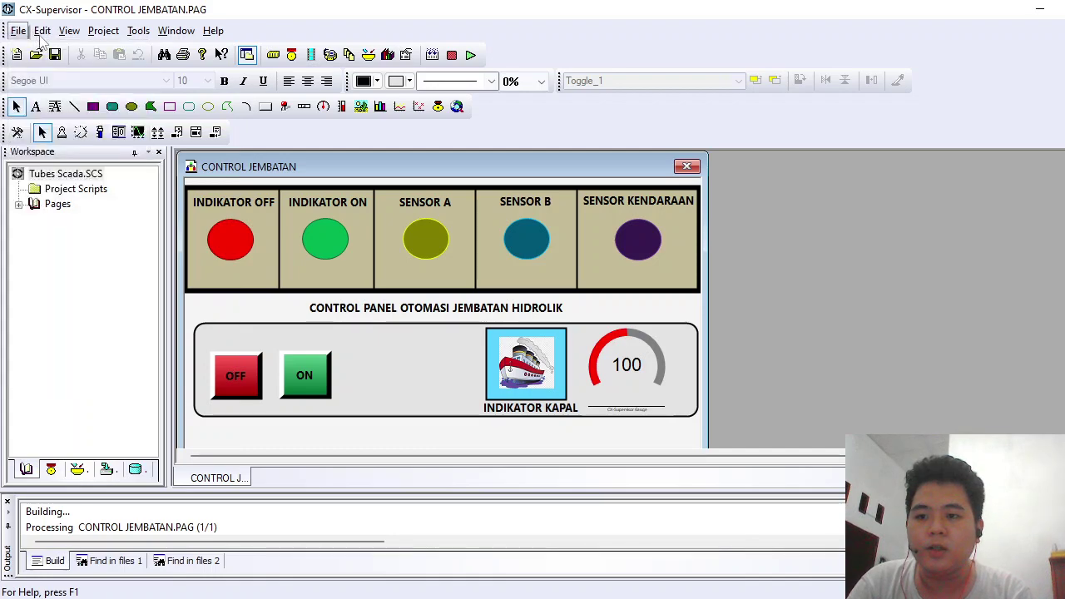
{"action": "left_click", "coordinate": [19, 32]}
{"action": "mouse_move", "coordinate": [42, 51]}
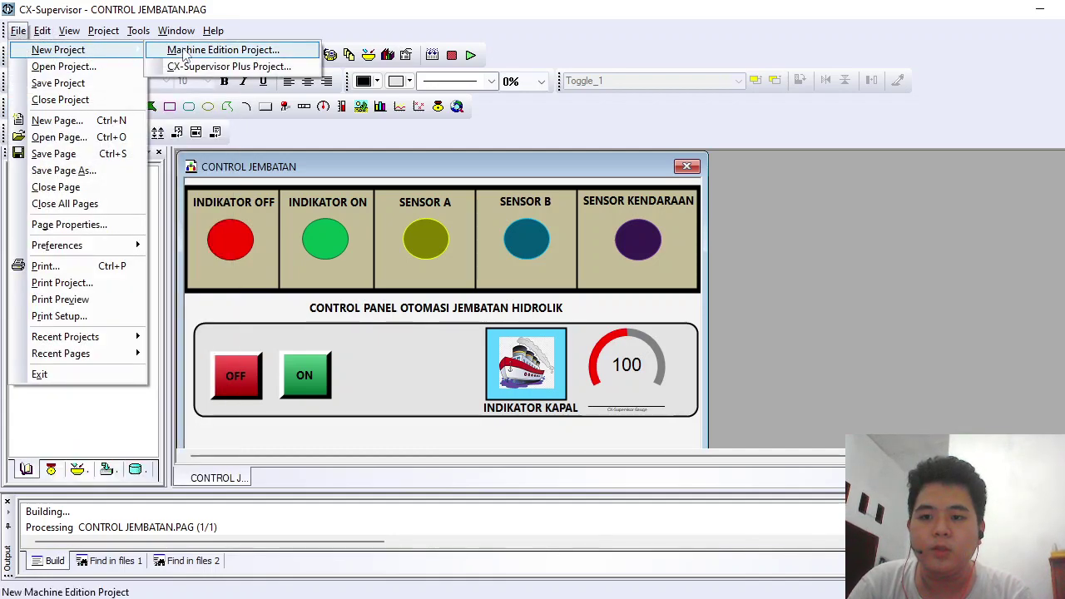
{"action": "left_click", "coordinate": [242, 65]}
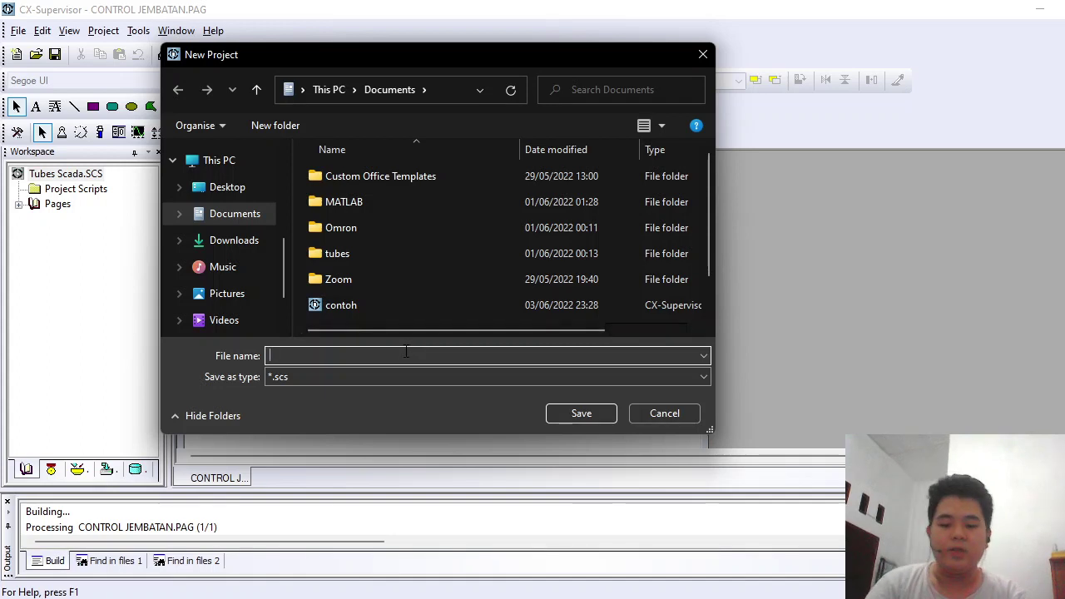
{"action": "type", "text": "test"}
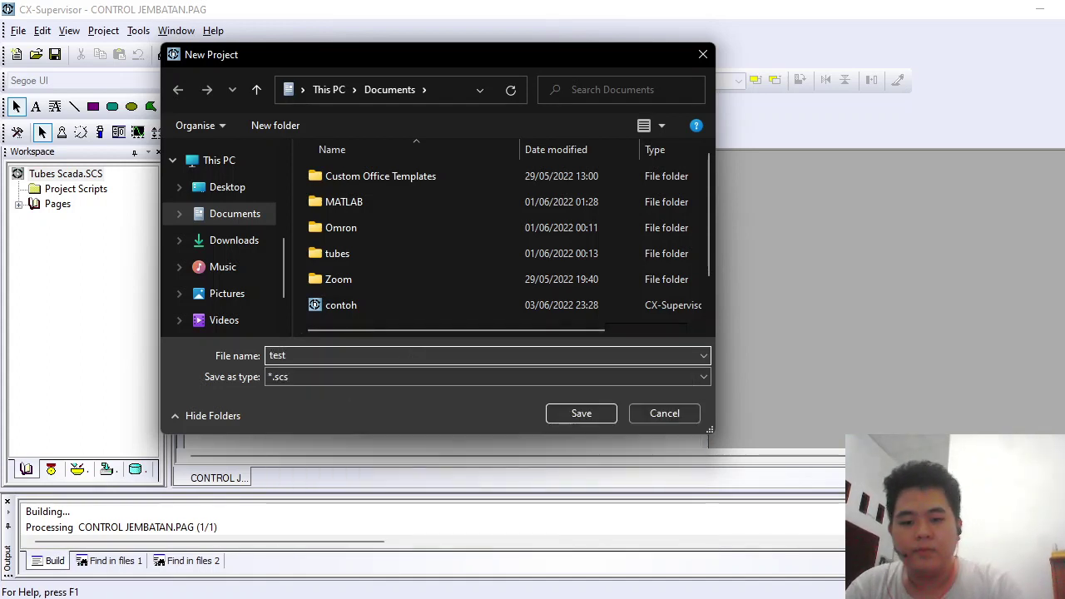
{"action": "left_click", "coordinate": [554, 415]}
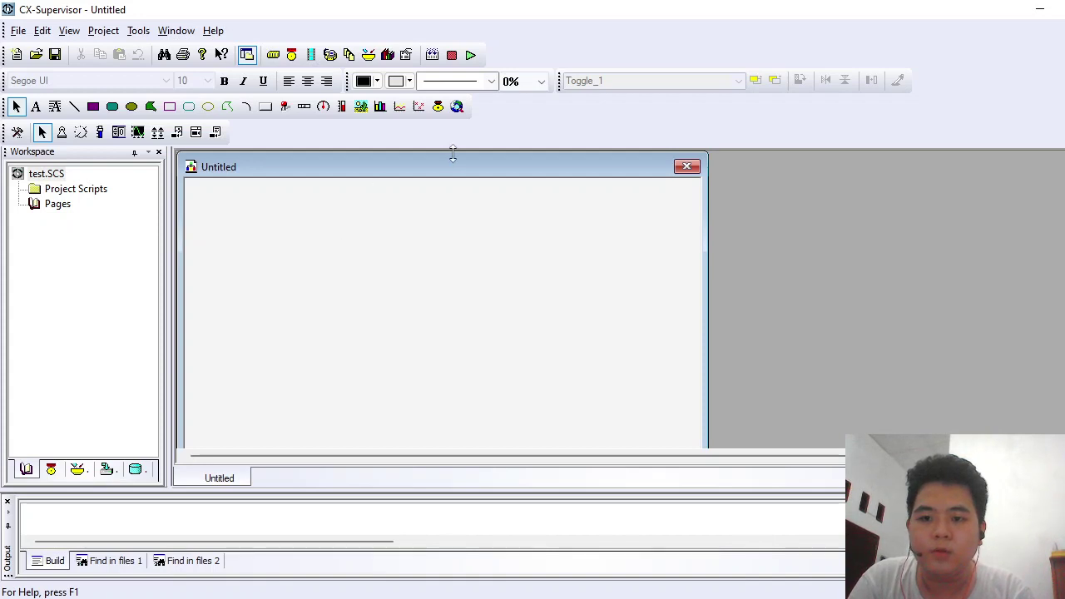
Open the project's device setup and begin adding a PLC with the CX-Server(FINS) device type.
{"action": "left_click", "coordinate": [277, 60]}
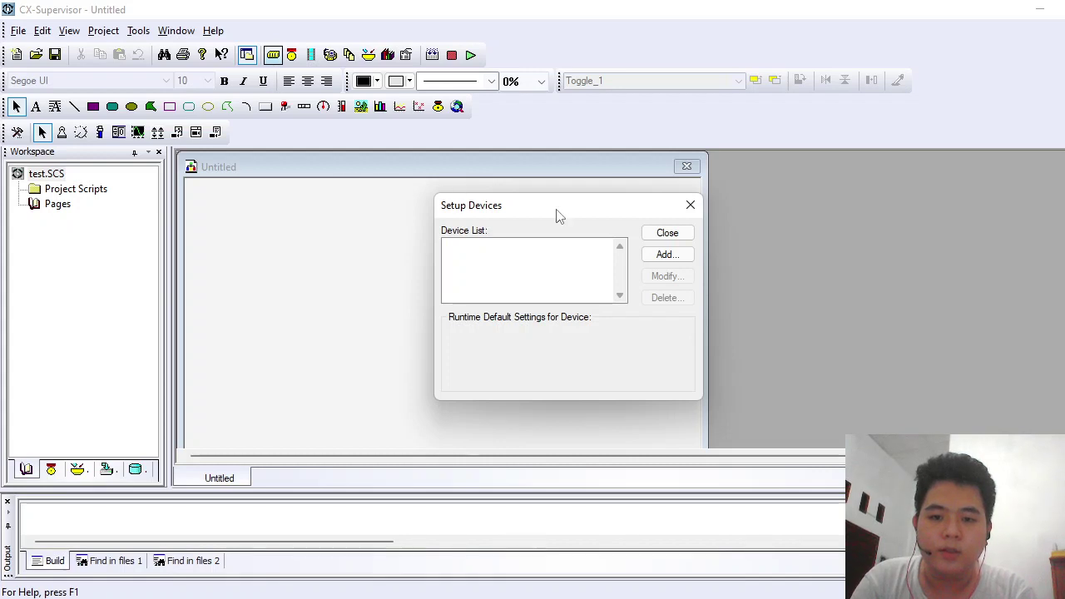
{"action": "left_click", "coordinate": [664, 254]}
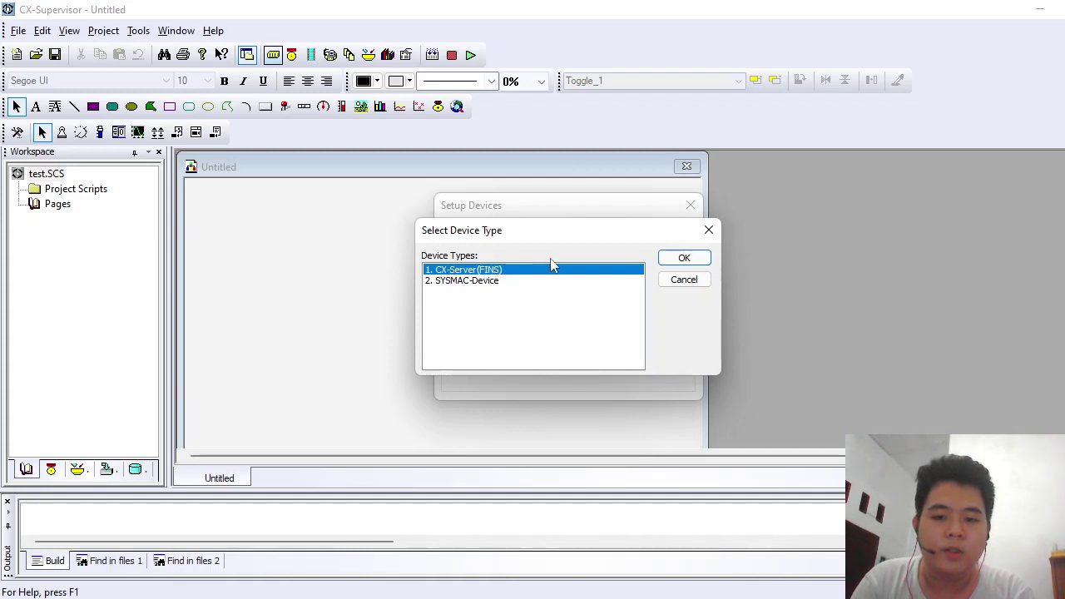
{"action": "left_click", "coordinate": [670, 259]}
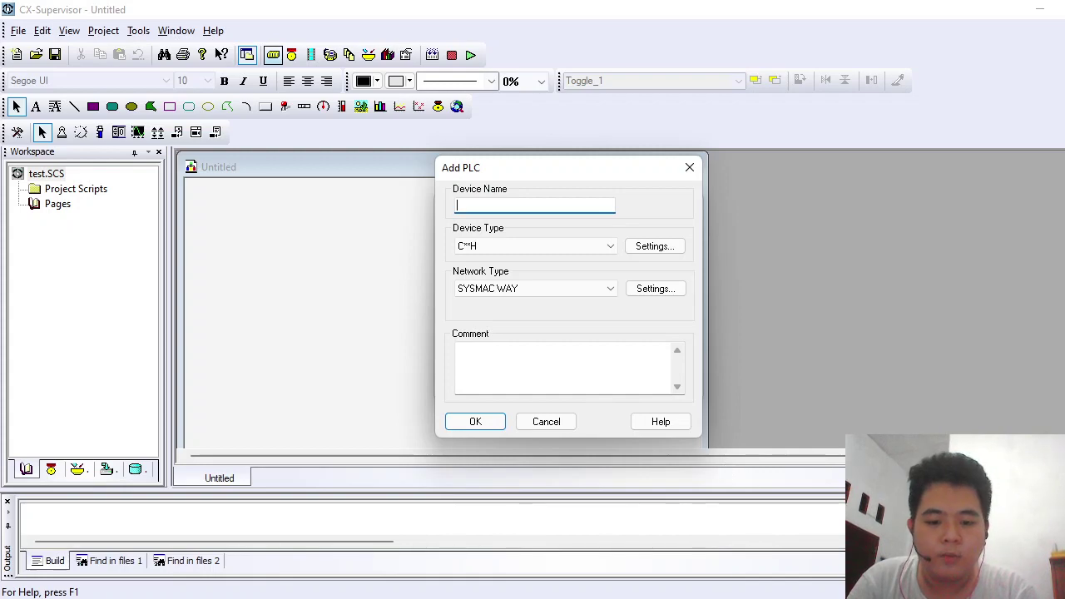
Switch to CX-Programmer and check the PLC's name and type in its properties.
{"action": "left_click", "coordinate": [717, 598]}
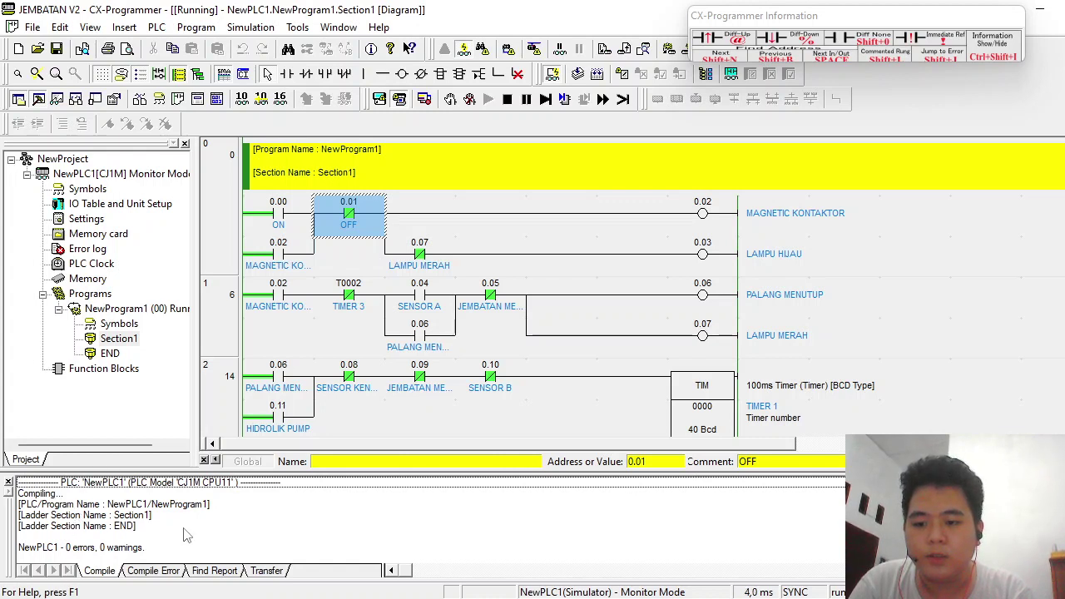
{"action": "left_click", "coordinate": [85, 173]}
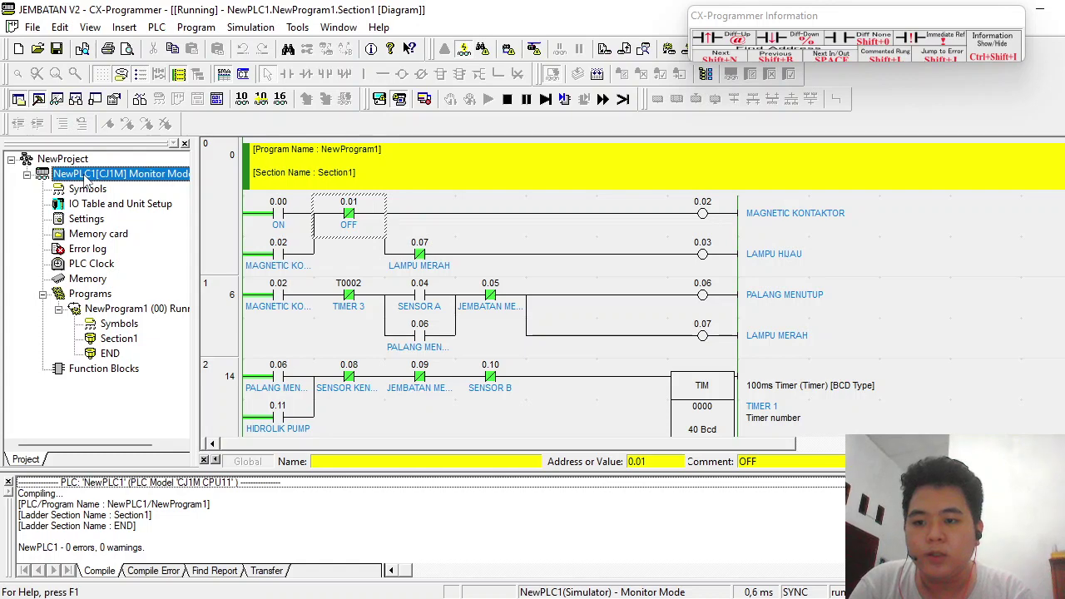
{"action": "right_click", "coordinate": [84, 173]}
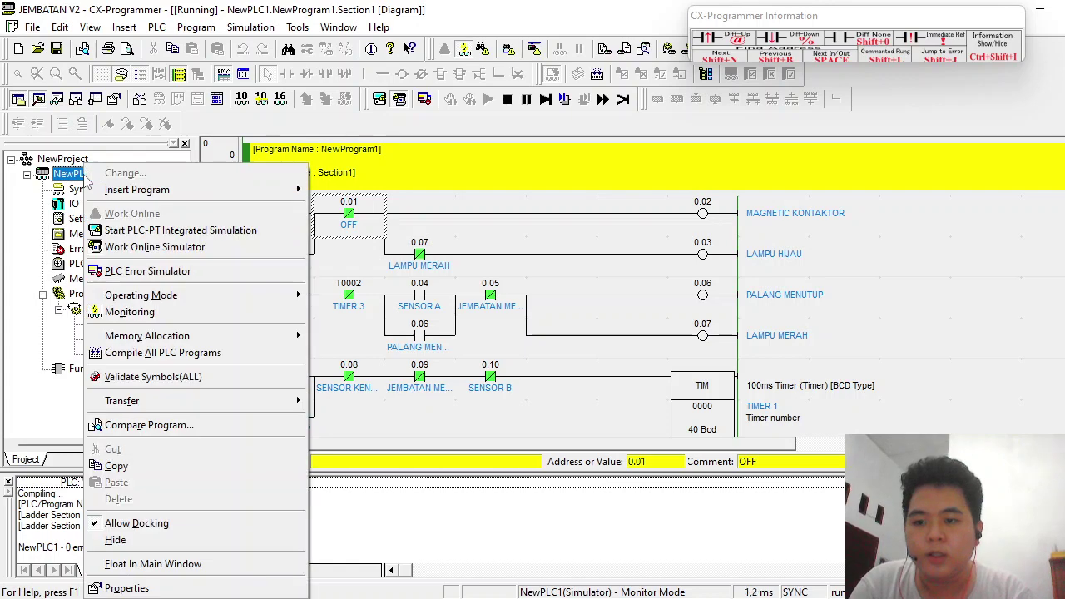
{"action": "left_click", "coordinate": [125, 588]}
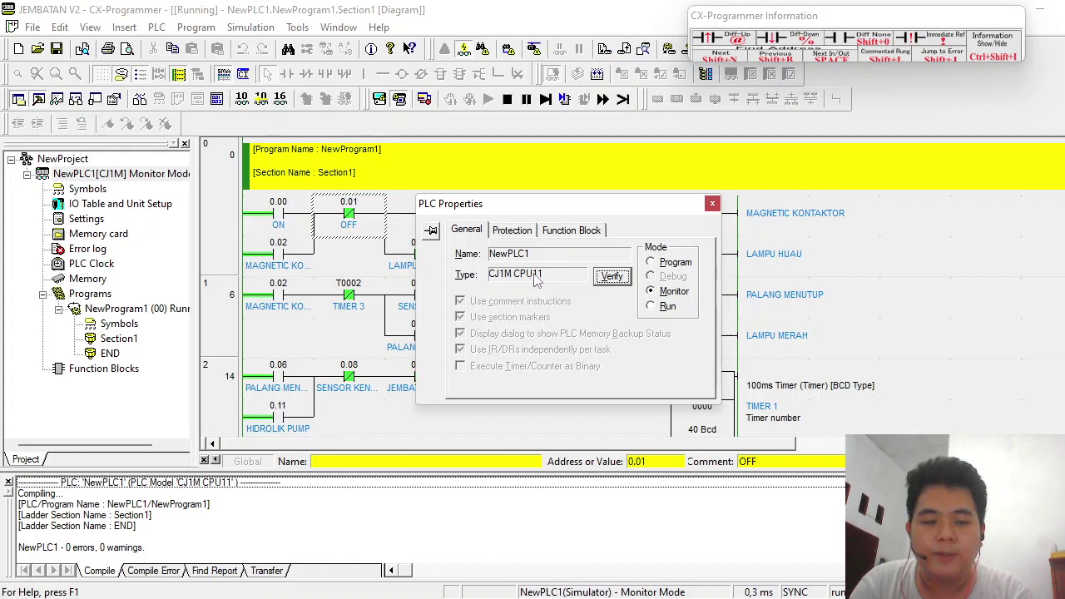
{"action": "left_click", "coordinate": [712, 204]}
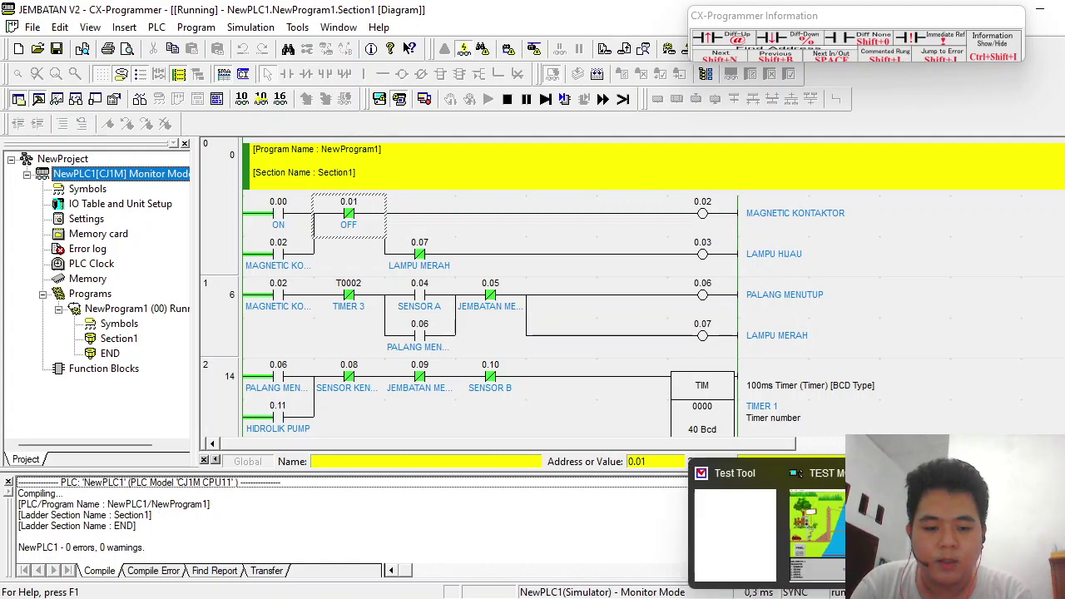
Back in CX-Supervisor, name the new device NewPLC1 and set its device type to CJ1M.
{"action": "left_click", "coordinate": [836, 597]}
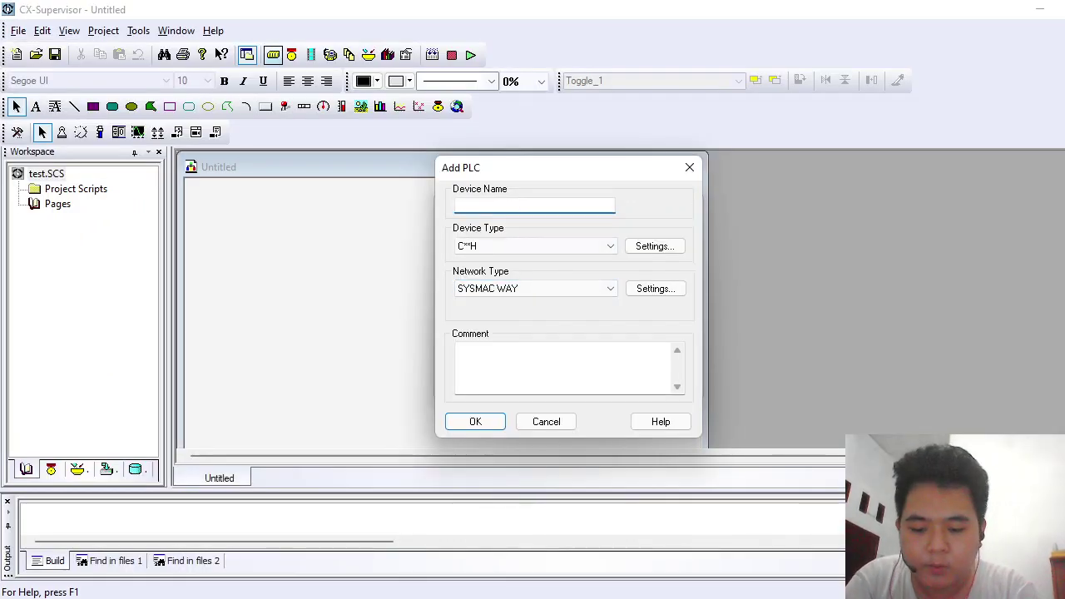
{"action": "type", "text": "NewPLC1"}
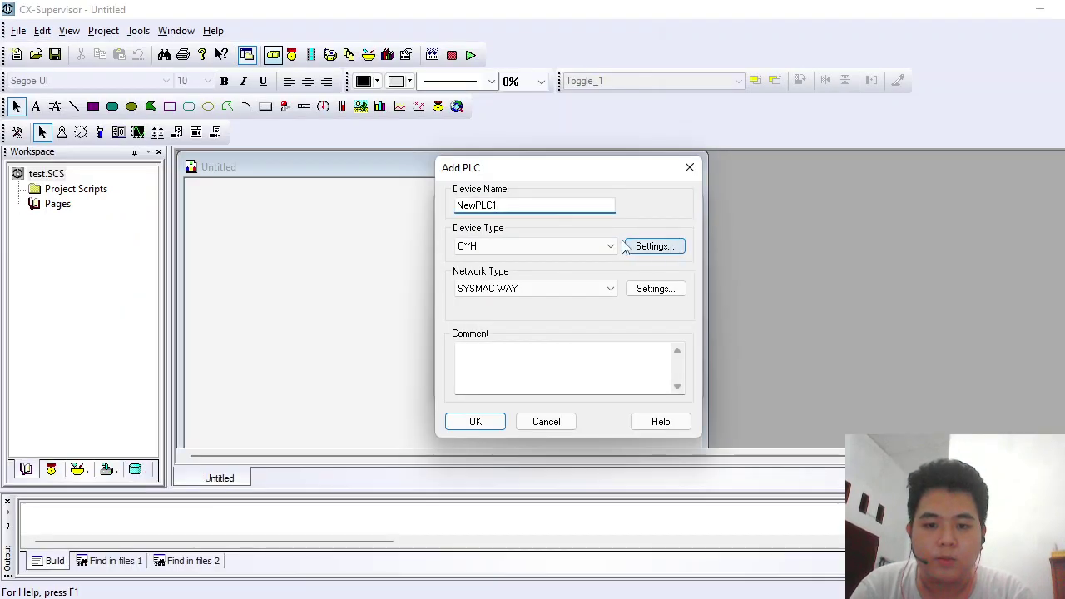
{"action": "left_click", "coordinate": [610, 246]}
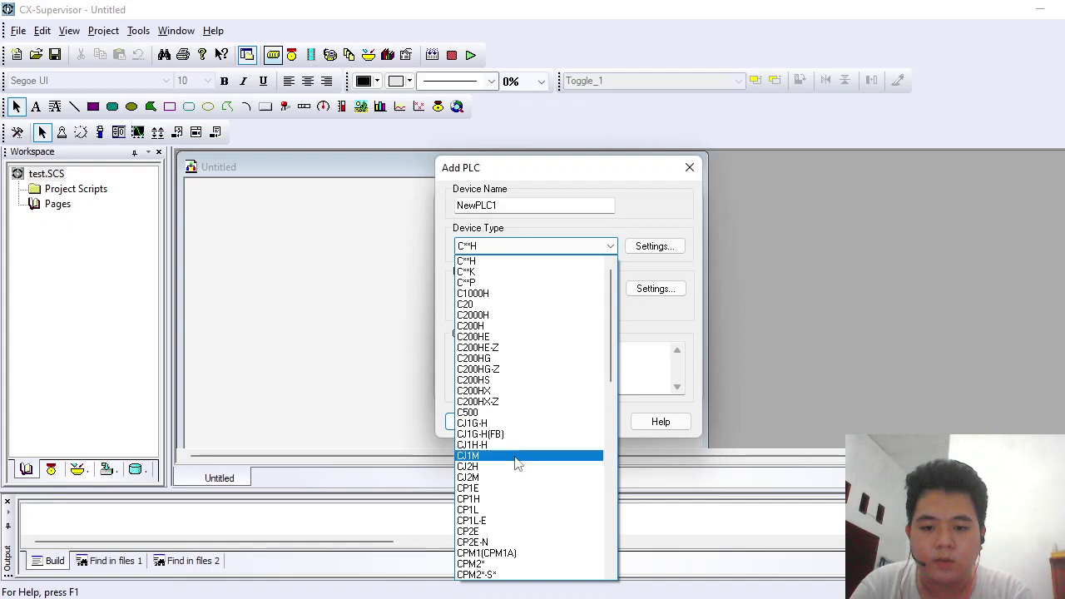
{"action": "left_click", "coordinate": [496, 459]}
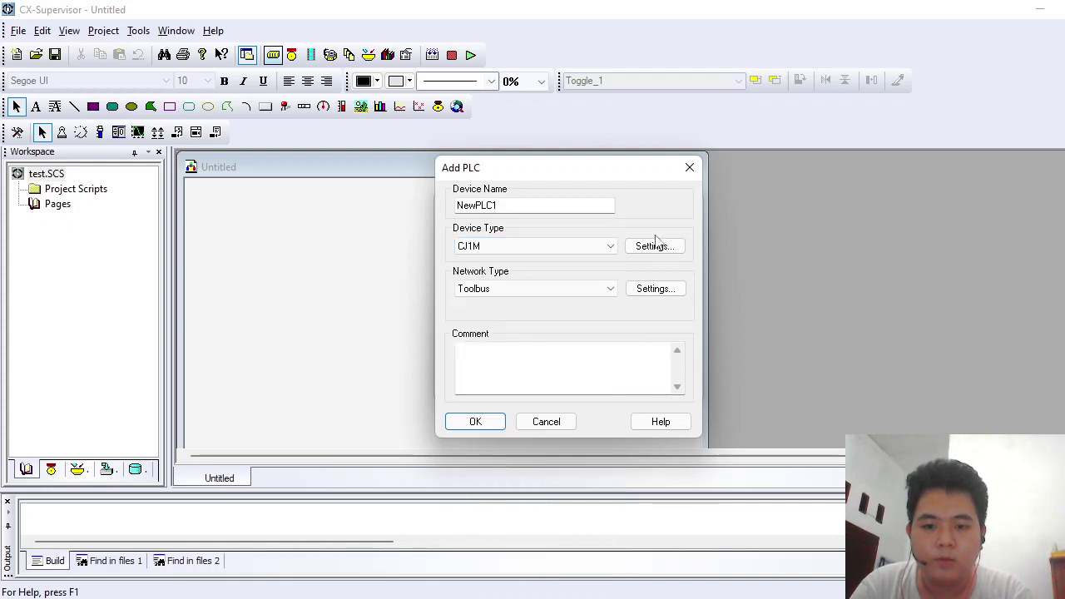
Confirm CPU11 as the CJ1M's CPU type, add the PLC to the device list and close the device setup.
{"action": "left_click", "coordinate": [645, 248]}
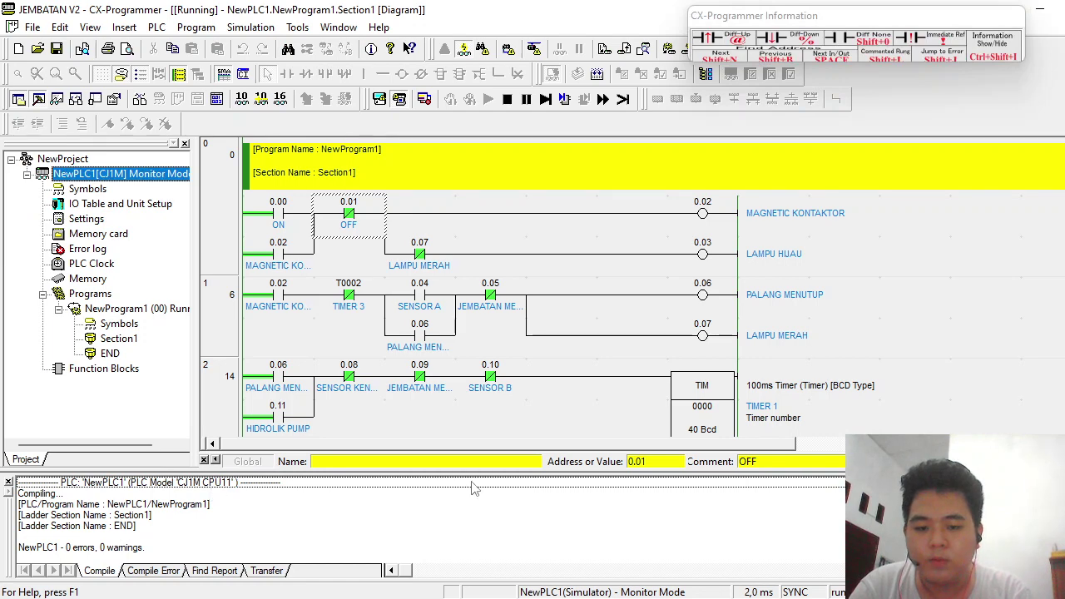
{"action": "mouse_move", "coordinate": [767, 595]}
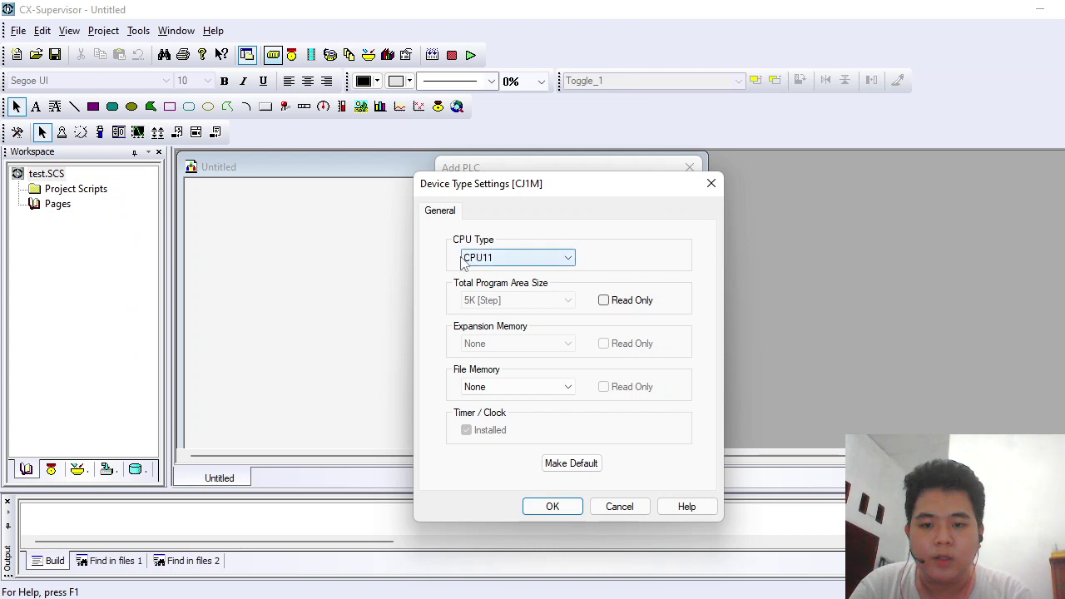
{"action": "left_click", "coordinate": [551, 507]}
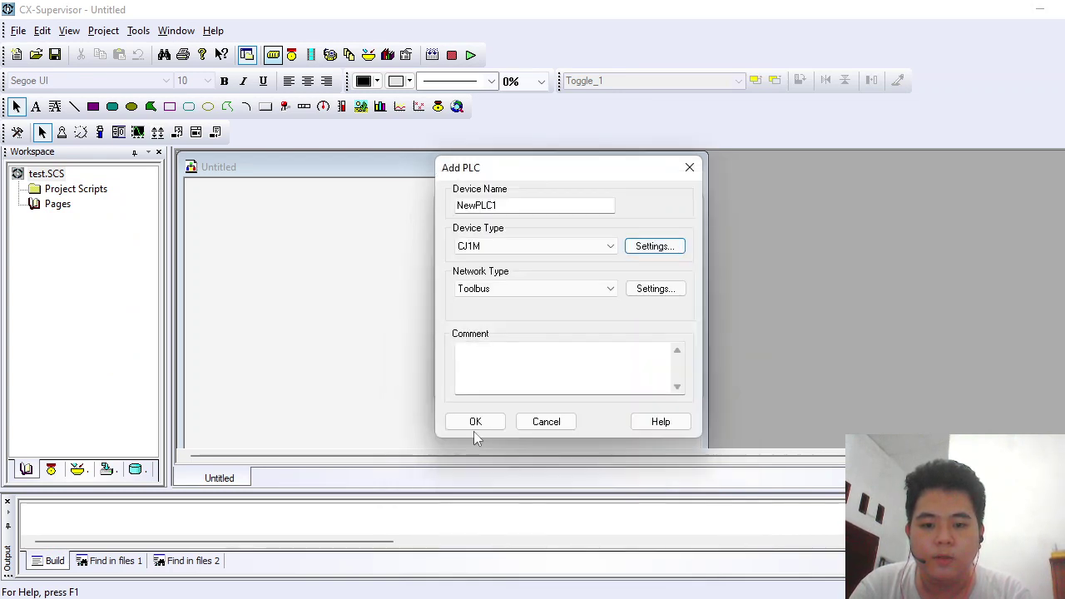
{"action": "left_click", "coordinate": [473, 424]}
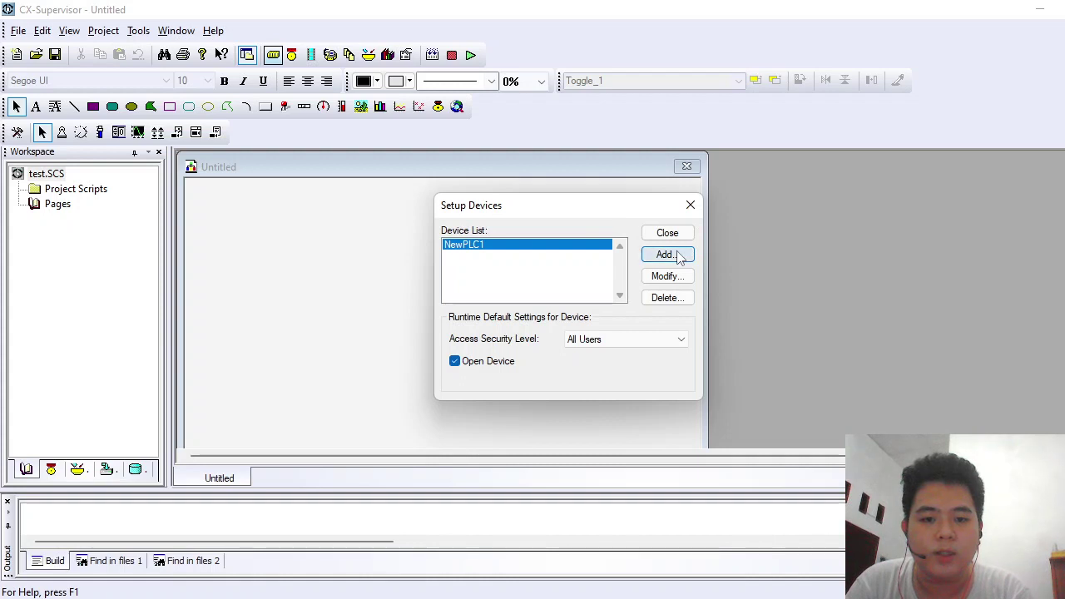
{"action": "left_click", "coordinate": [690, 208]}
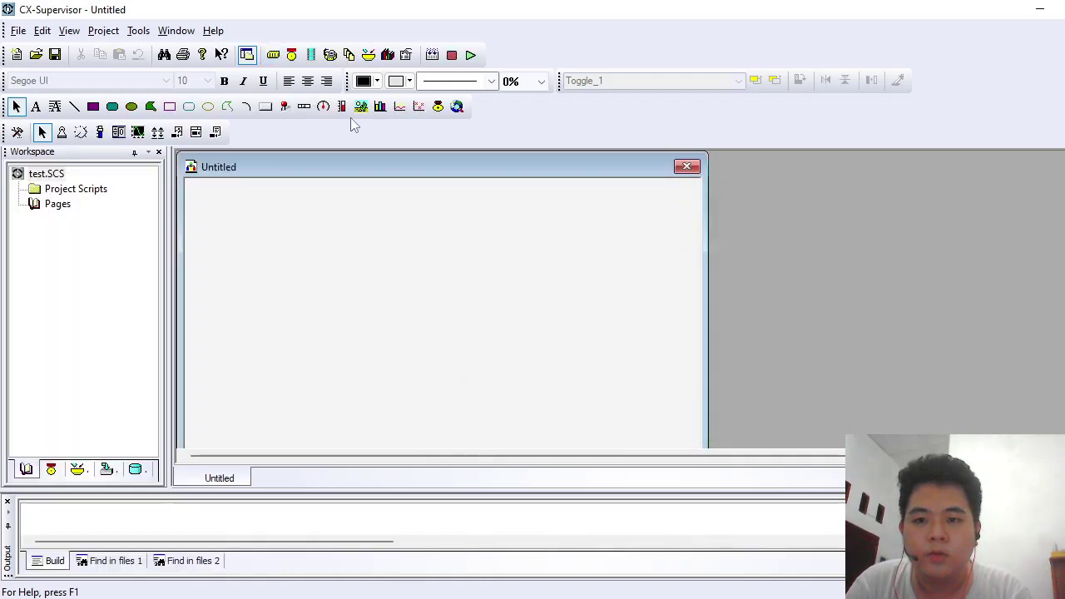
In CX-Supervisor's Point Editor, begin a new Boolean point named Tombol_OFF with Output as its I/O type.
{"action": "left_click", "coordinate": [331, 55]}
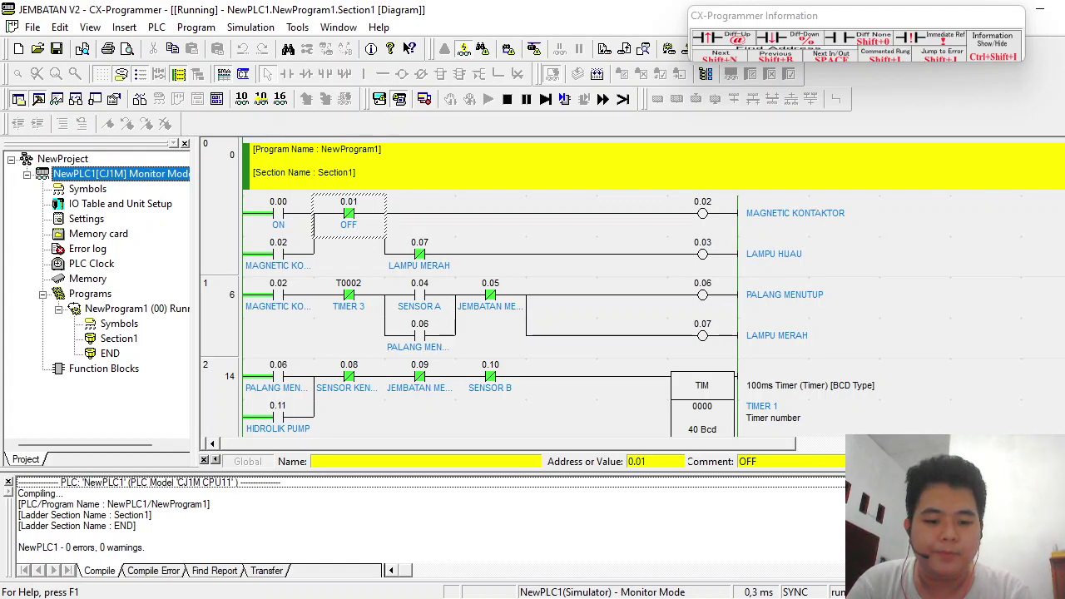
{"action": "key", "text": "alt+Tab"}
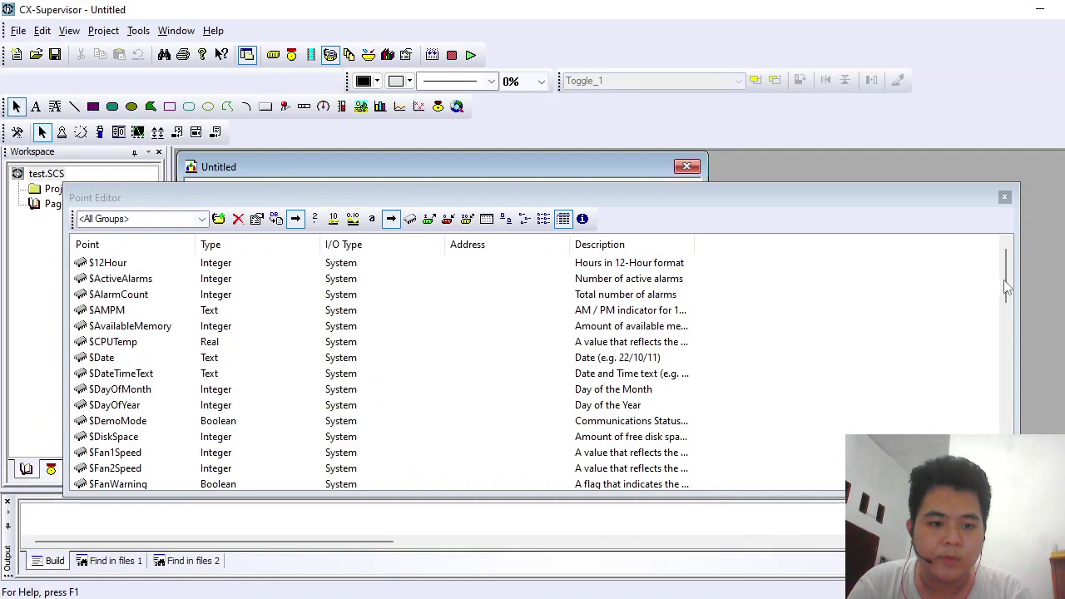
{"action": "left_click", "coordinate": [218, 219]}
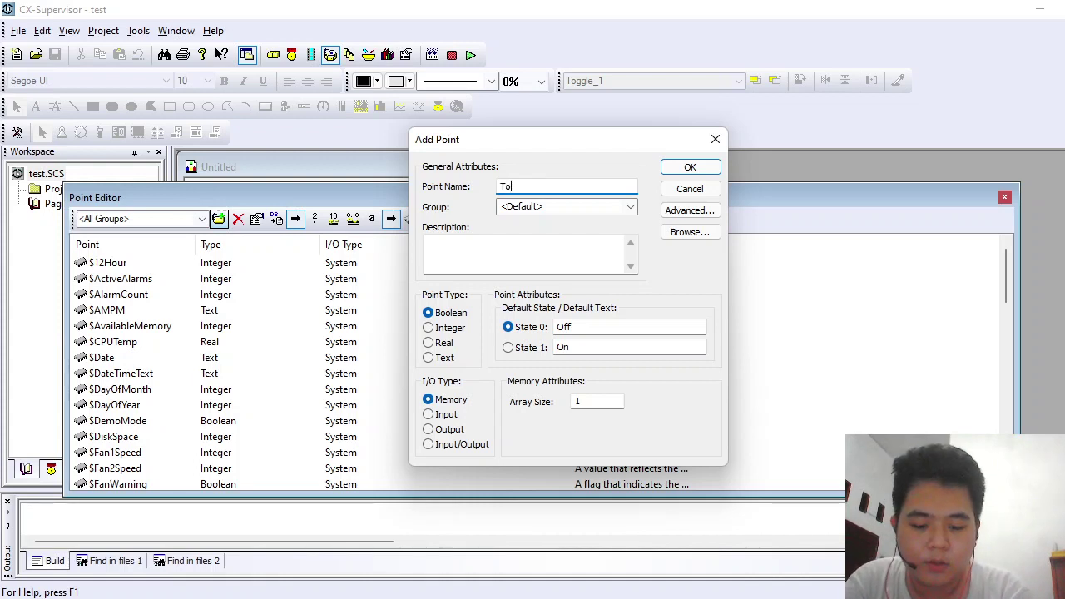
{"action": "type", "text": "mbol"}
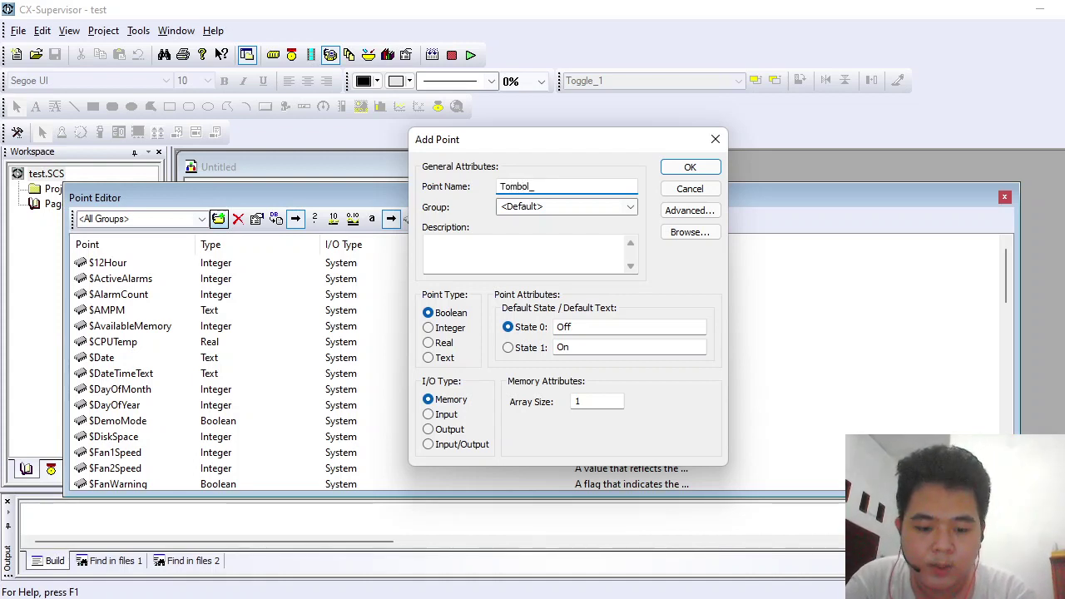
{"action": "type", "text": "_OFF"}
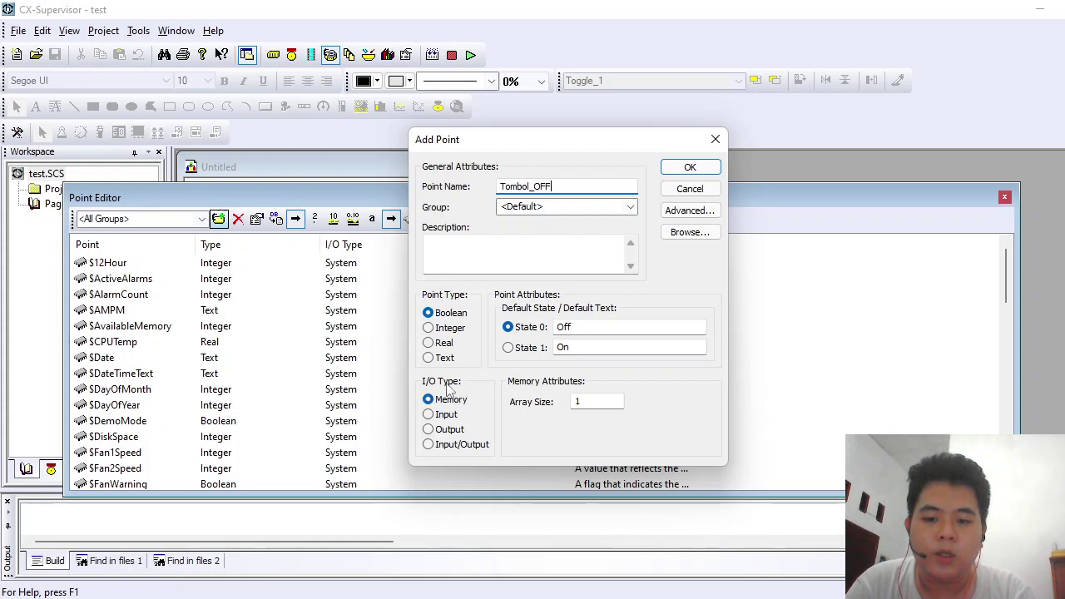
{"action": "left_click", "coordinate": [453, 431]}
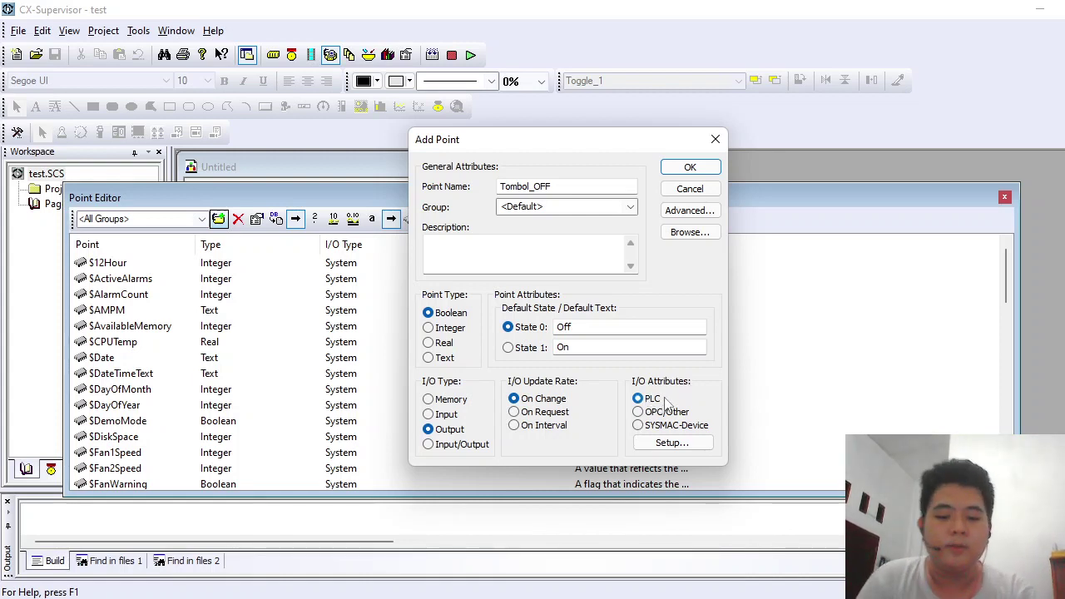
Open the point's PLC attributes, keep NewPLC1 as the PLC, and look up the OFF contact's address in CX-Programmer.
{"action": "left_click", "coordinate": [669, 444]}
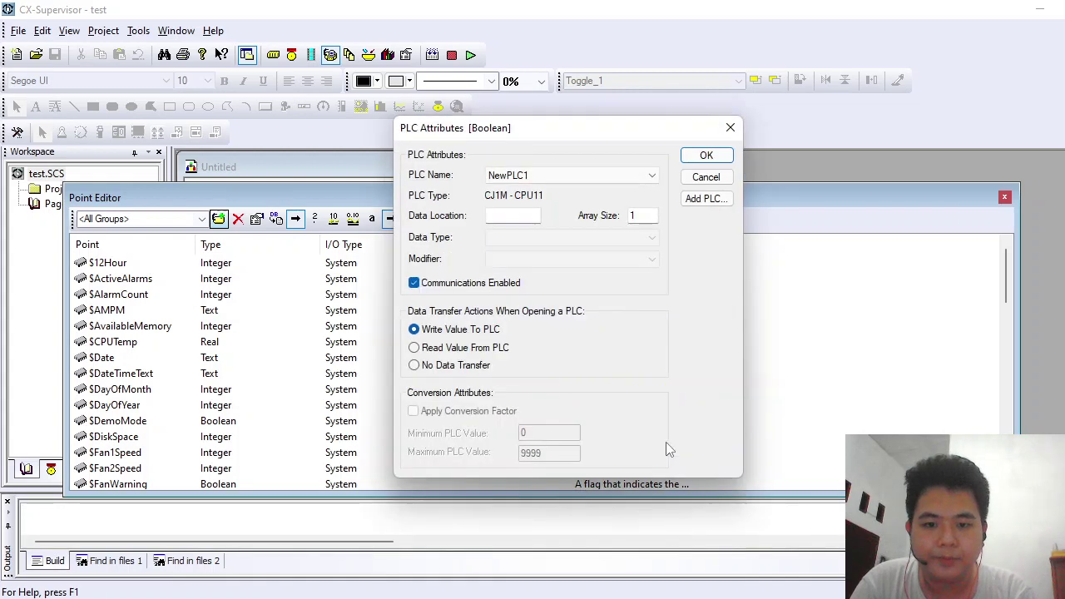
{"action": "left_click", "coordinate": [616, 181]}
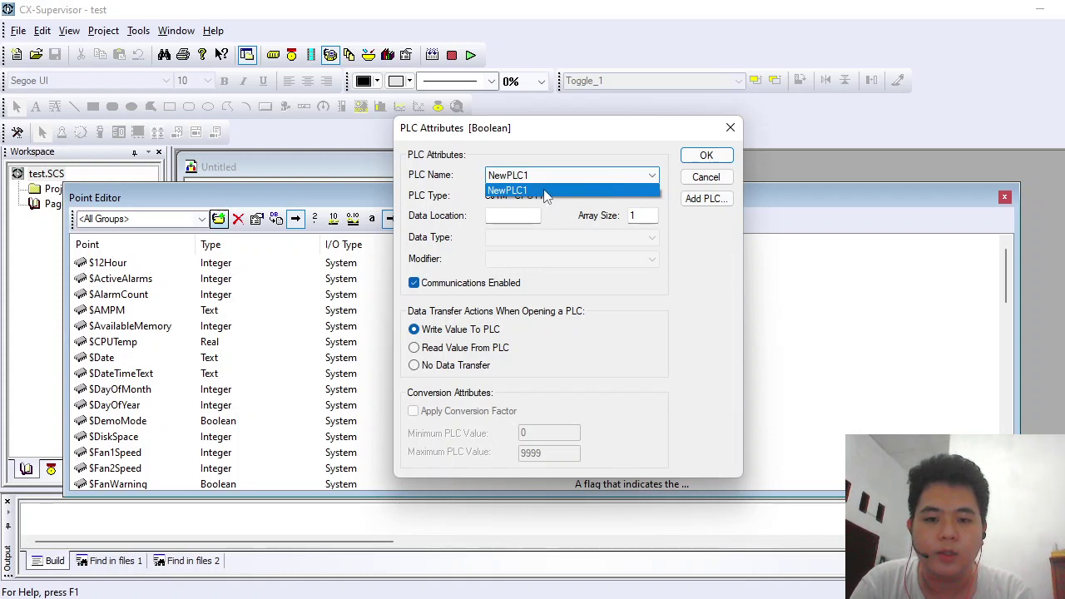
{"action": "left_click", "coordinate": [633, 176]}
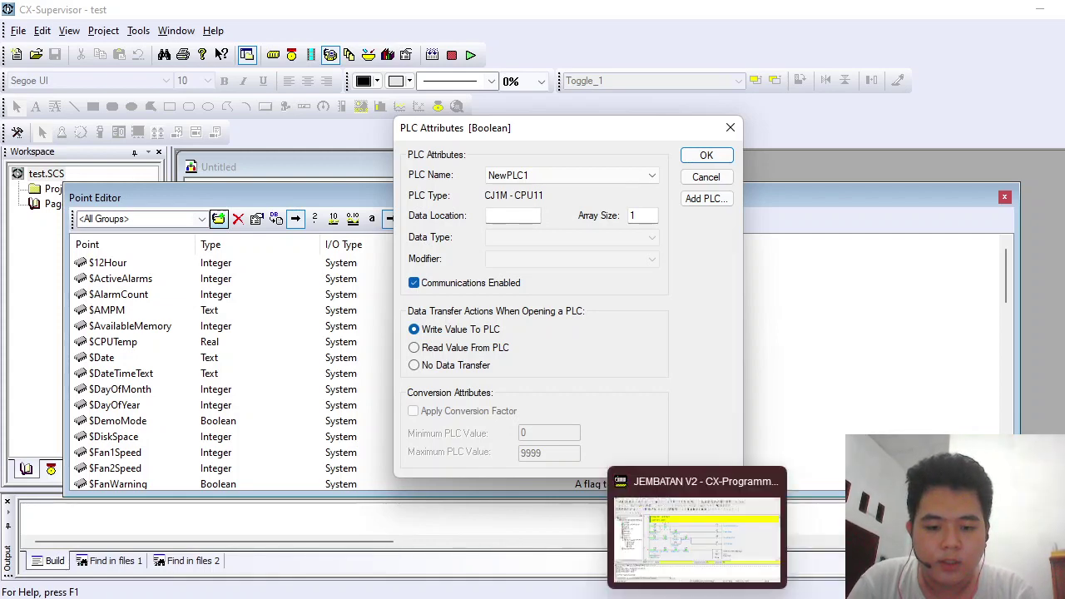
{"action": "left_click", "coordinate": [712, 597]}
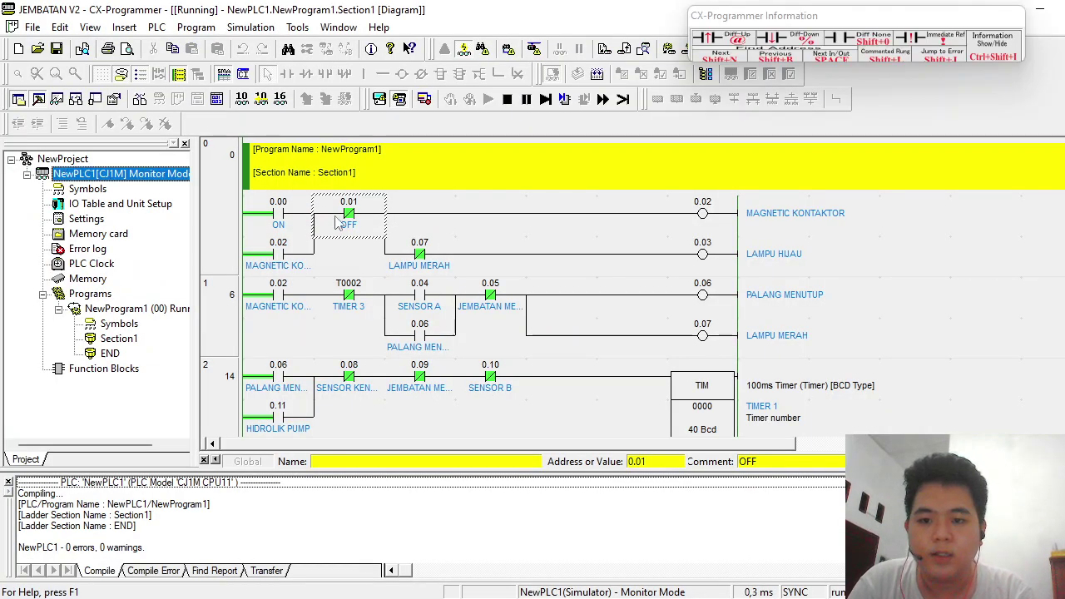
{"action": "key", "text": "ctrl+j"}
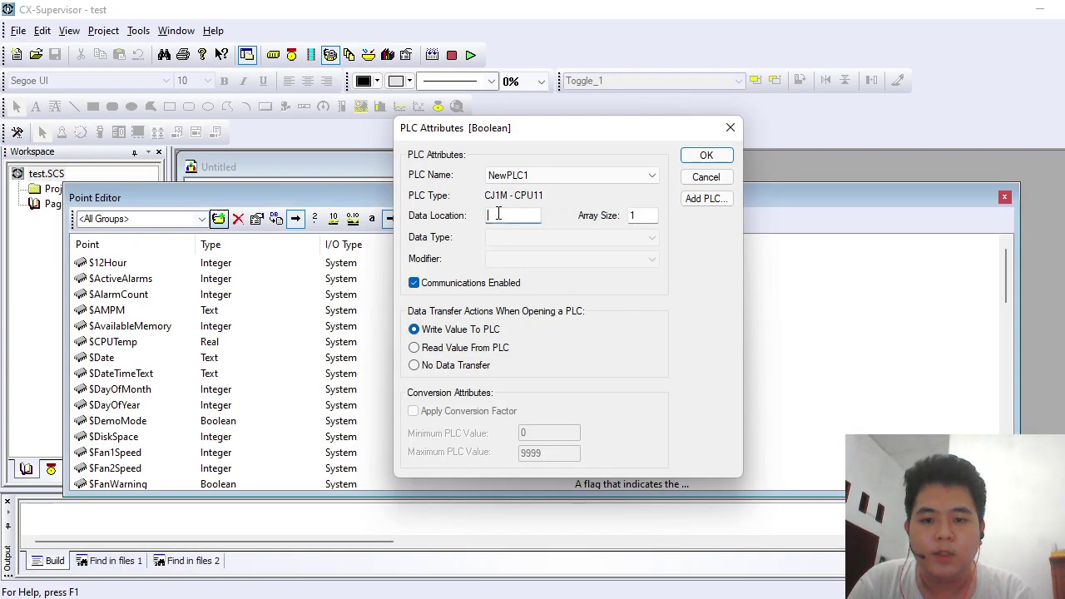
Back in CX-Supervisor, set the point's data location to 0.01, add the point and close the Point Editor.
{"action": "type", "text": "0.0"}
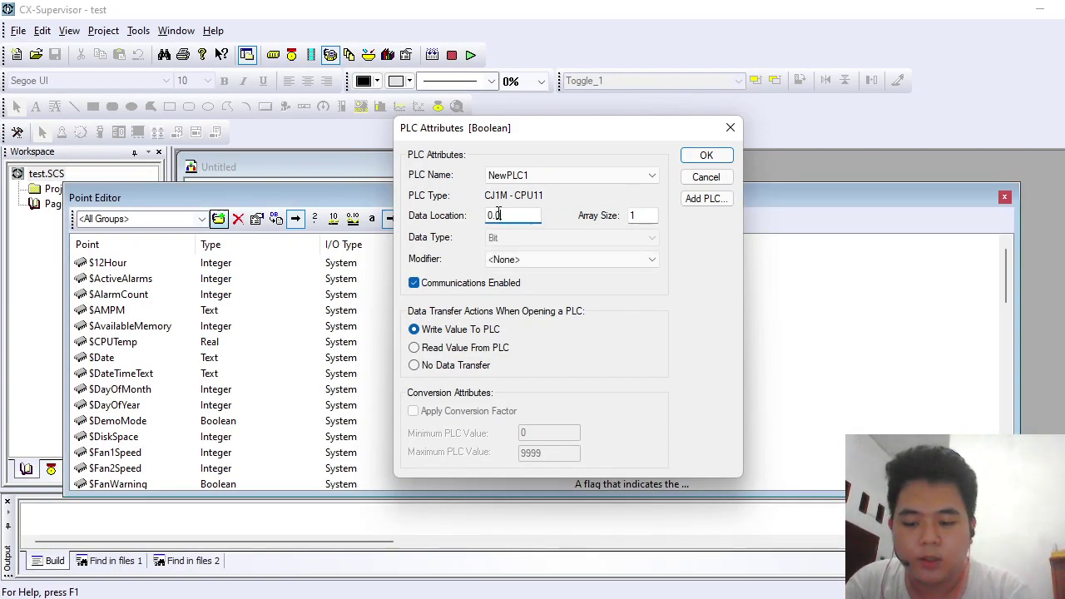
{"action": "type", "text": "1"}
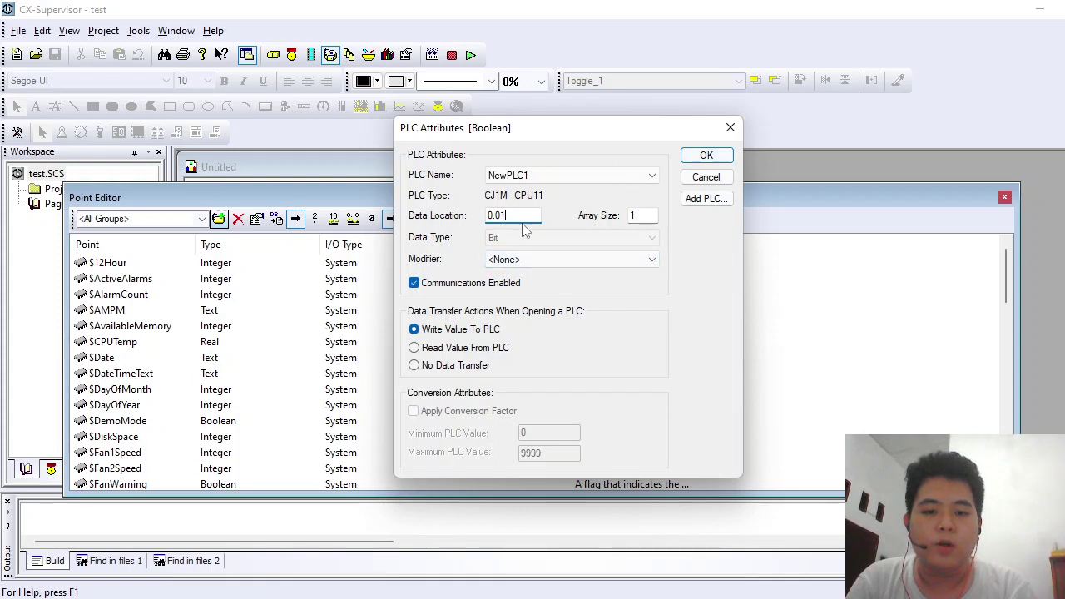
{"action": "left_click", "coordinate": [706, 157]}
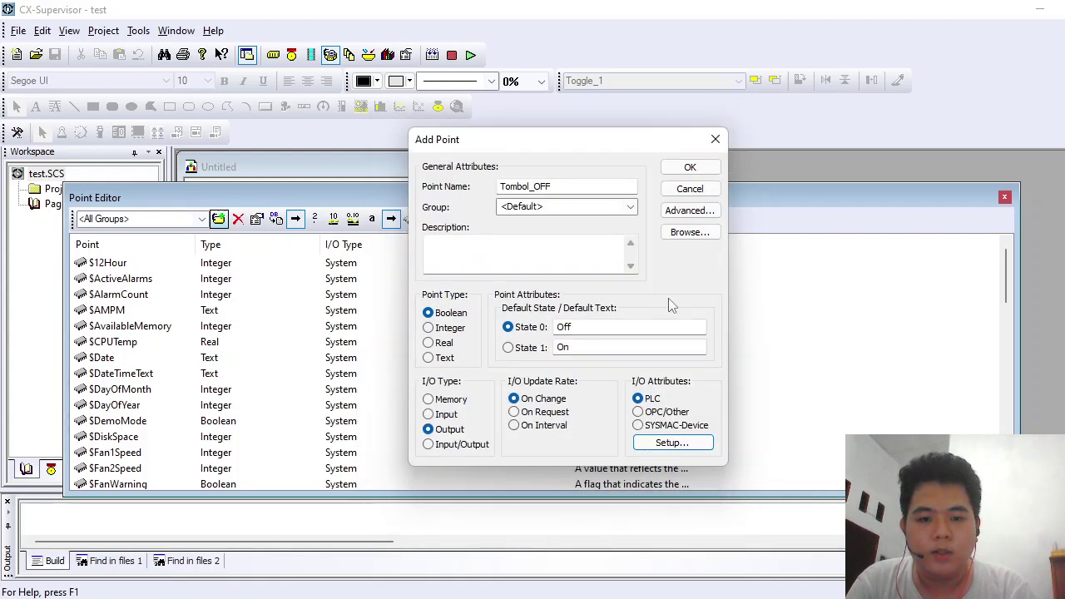
{"action": "left_click", "coordinate": [679, 169]}
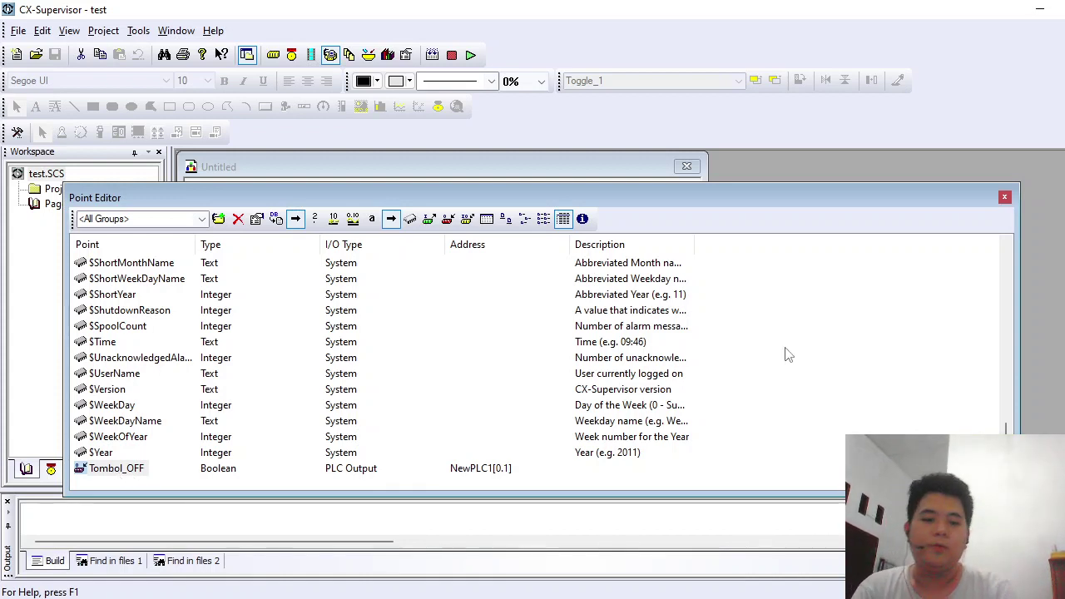
{"action": "left_click", "coordinate": [1005, 200]}
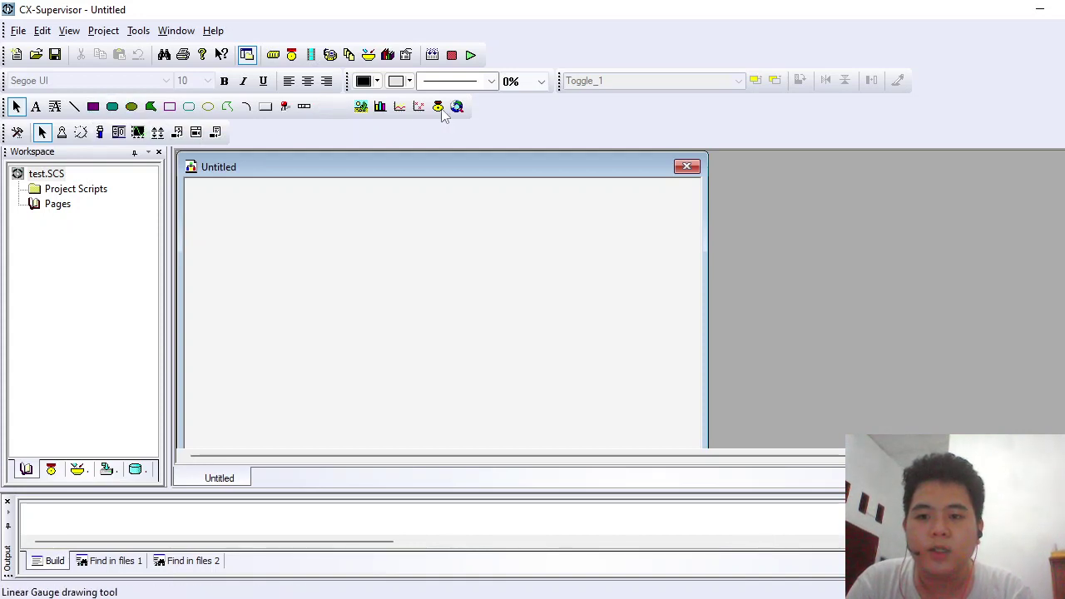
Draw a toggle button on the upper part of the blank page and set its style to Colour Button.
{"action": "left_click", "coordinate": [282, 110]}
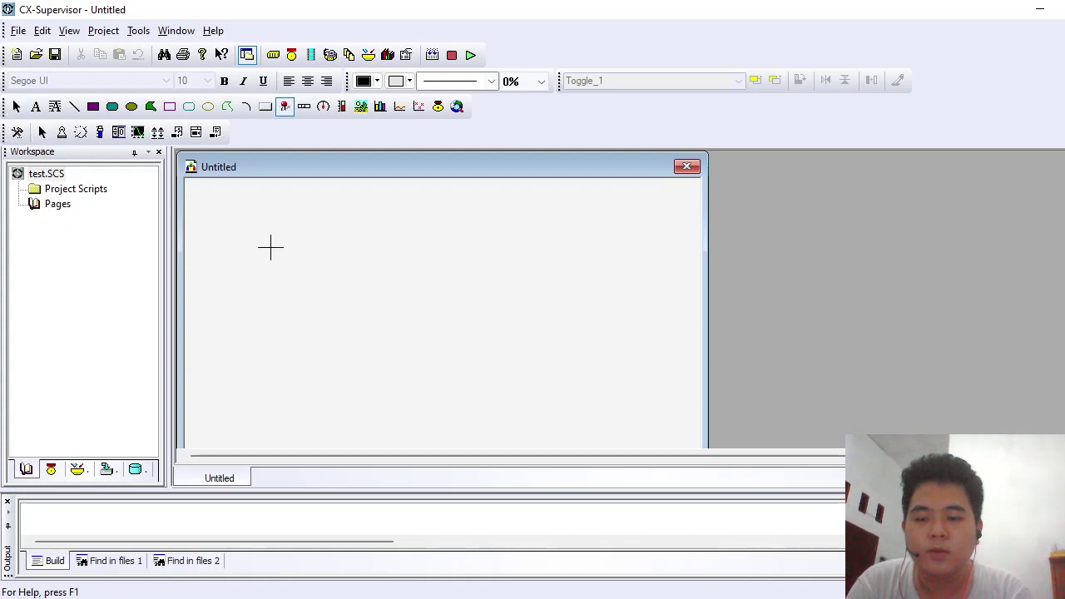
{"action": "left_click_drag", "start_coordinate": [263, 238], "coordinate": [344, 304]}
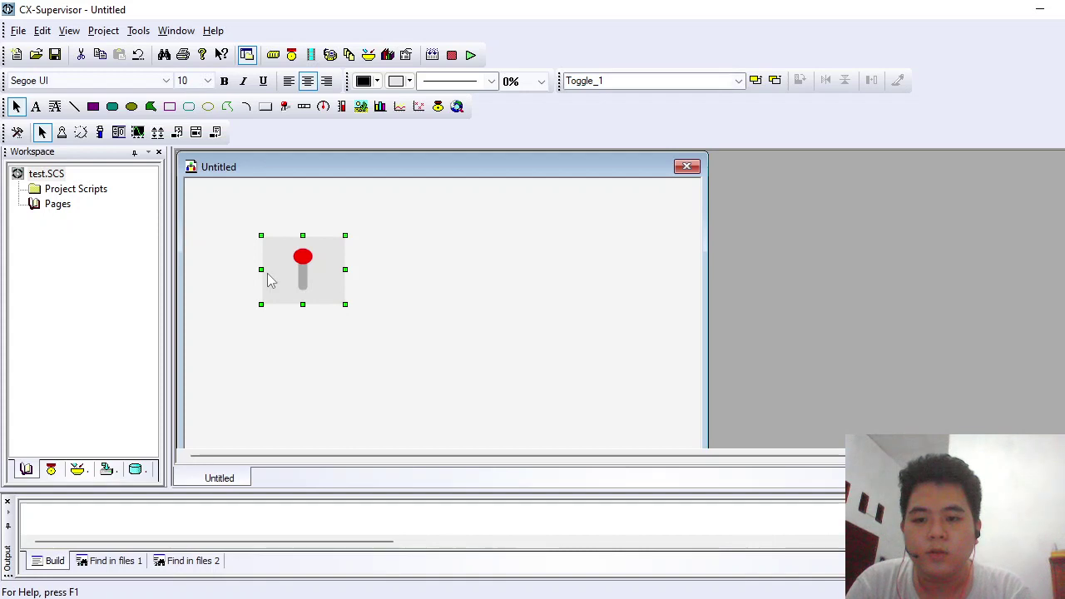
{"action": "double_click", "coordinate": [322, 286]}
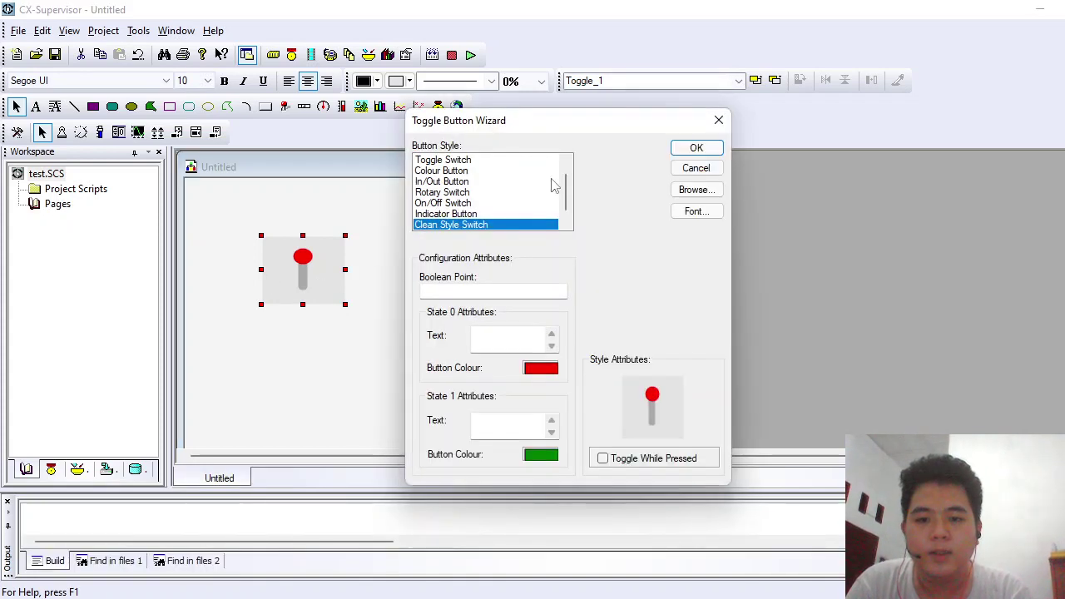
{"action": "scroll", "coordinate": [571, 173], "scroll_direction": "up", "scroll_amount": 1}
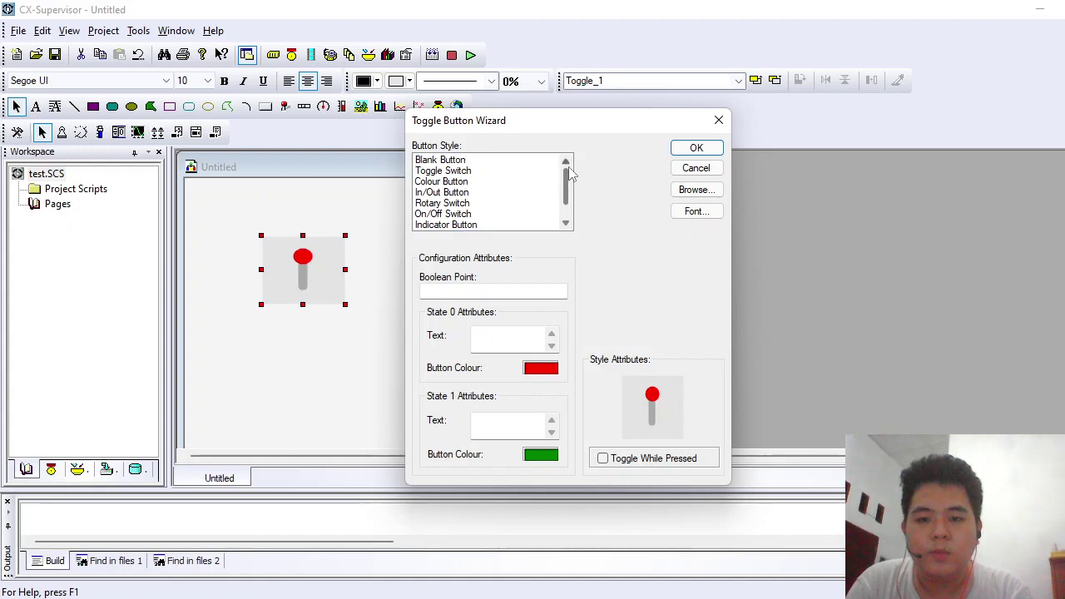
{"action": "left_click", "coordinate": [463, 162]}
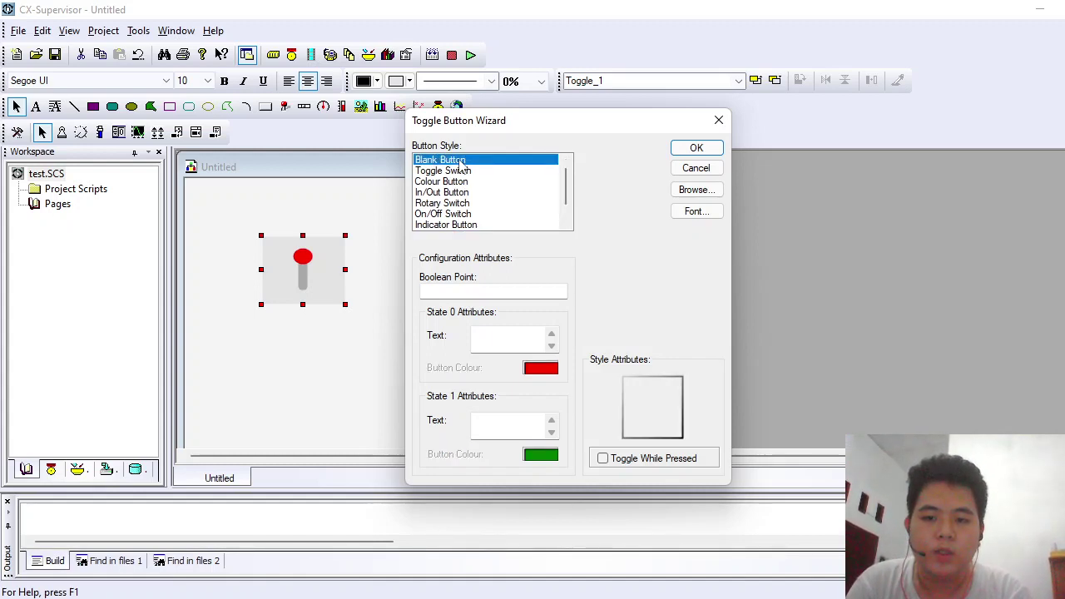
{"action": "left_click", "coordinate": [457, 171]}
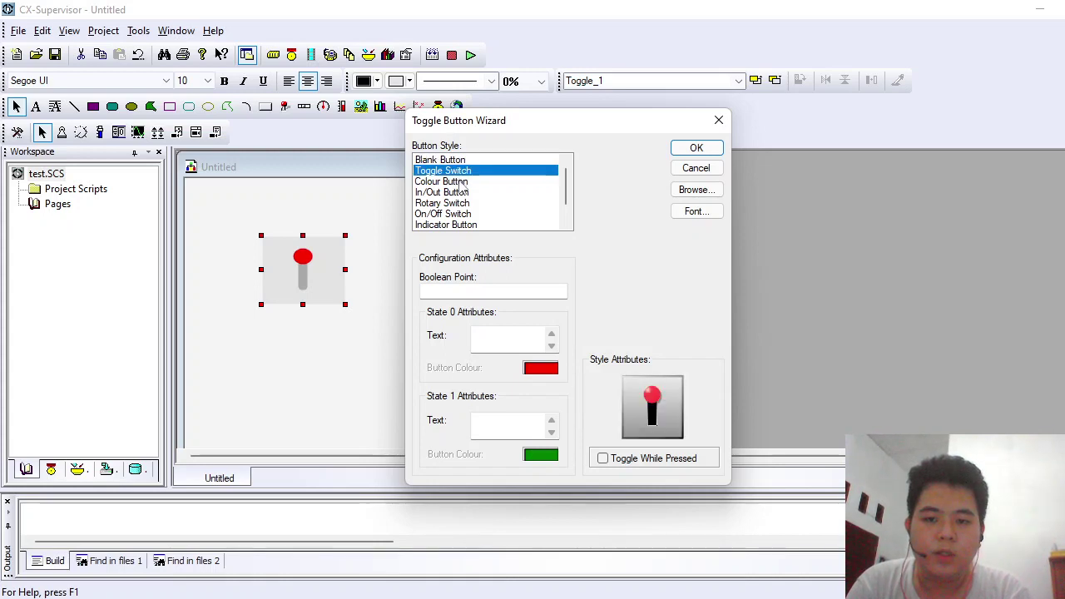
{"action": "left_click", "coordinate": [461, 182]}
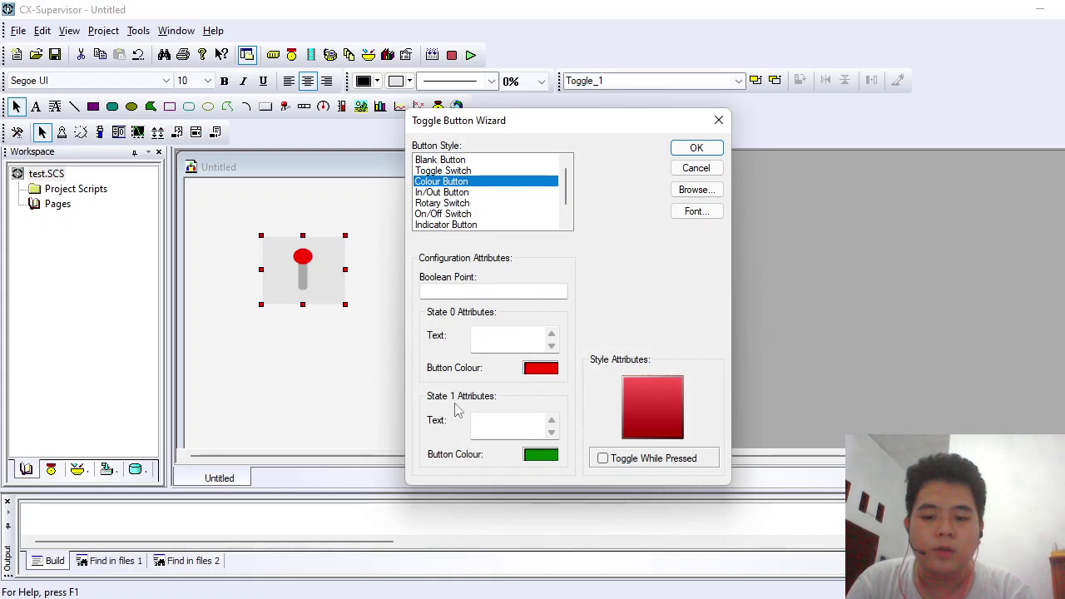
Set the toggle button's State 0 colour to dark red and its State 1 colour to bright red.
{"action": "left_click", "coordinate": [549, 371]}
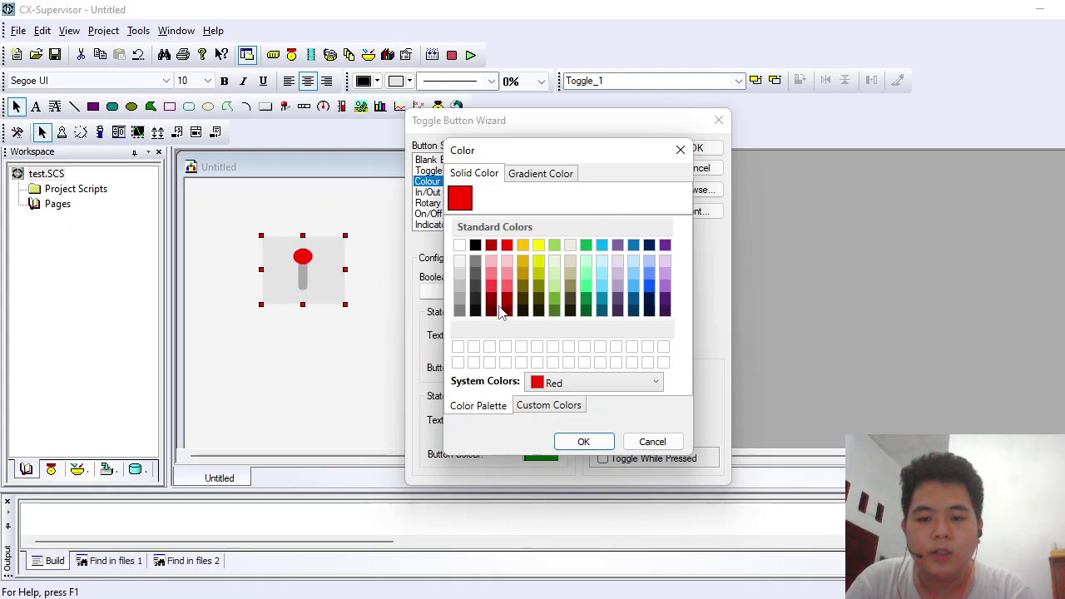
{"action": "left_click", "coordinate": [507, 312]}
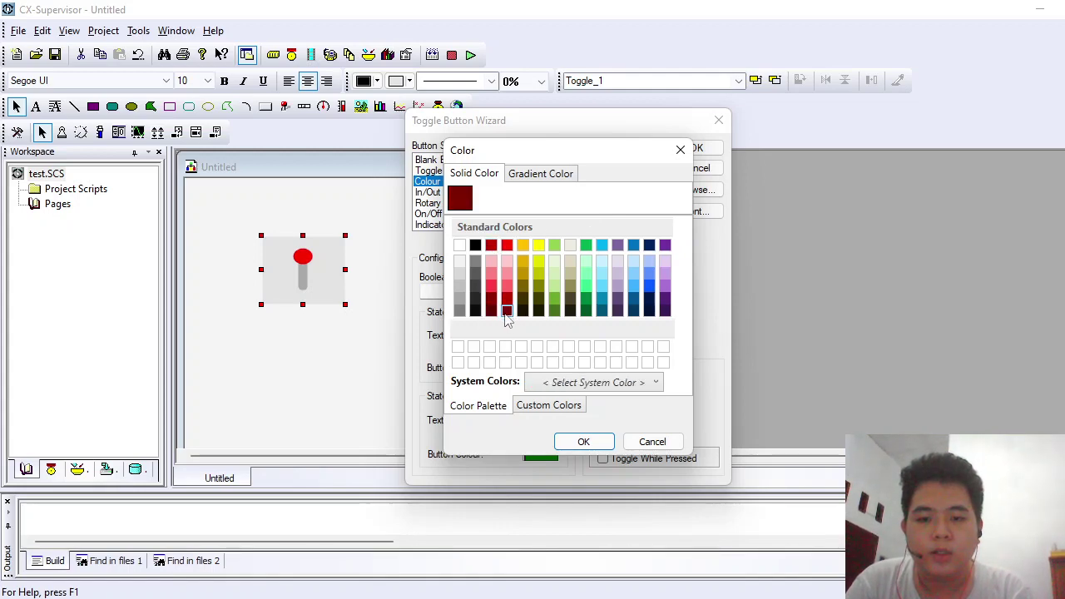
{"action": "left_click", "coordinate": [583, 441]}
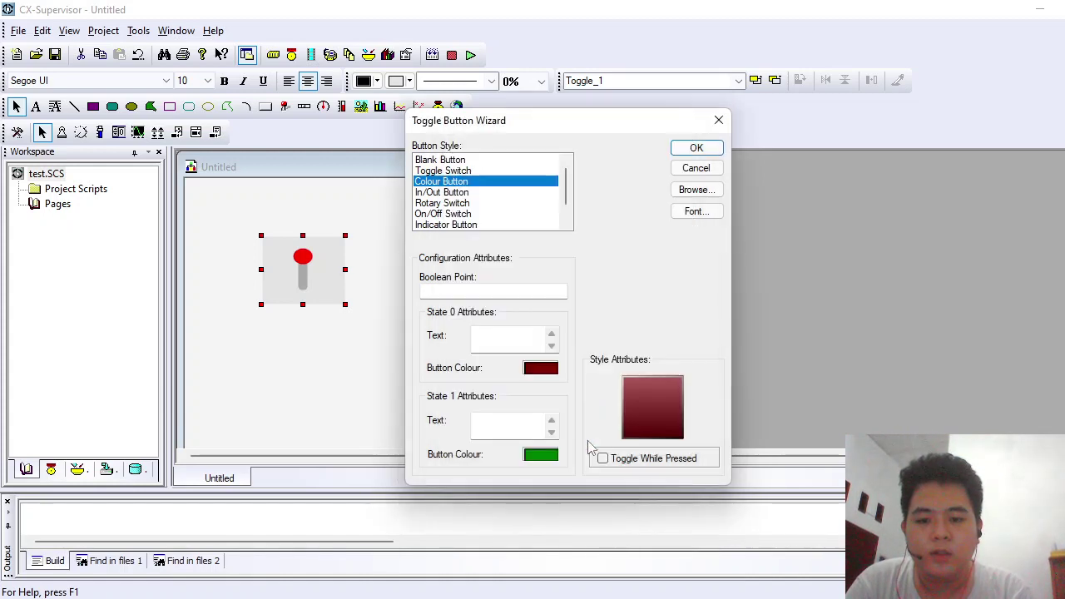
{"action": "left_click", "coordinate": [537, 456]}
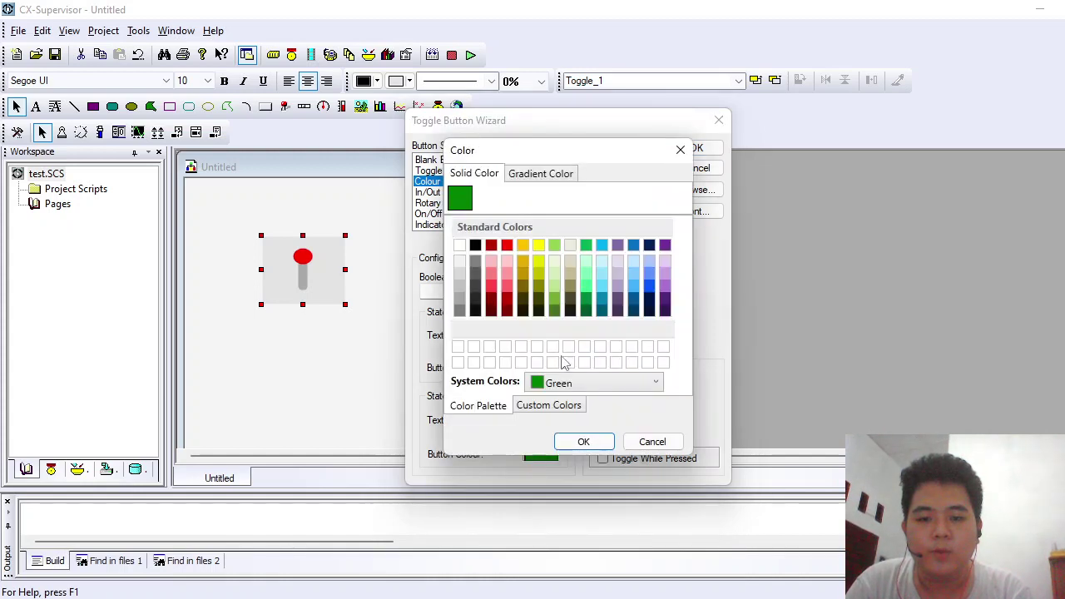
{"action": "left_click", "coordinate": [510, 246]}
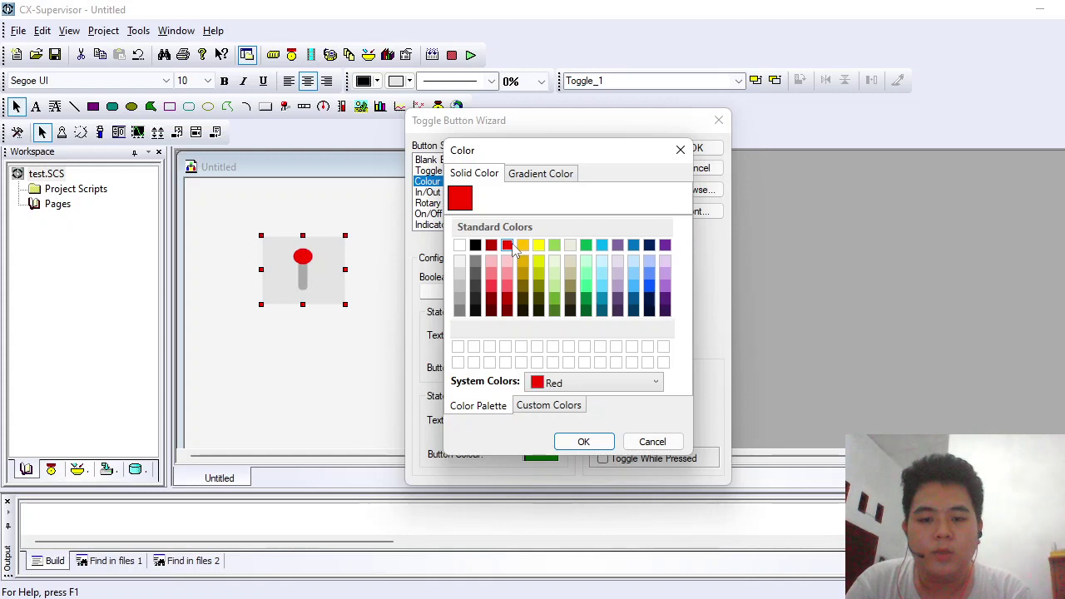
{"action": "left_click", "coordinate": [596, 441]}
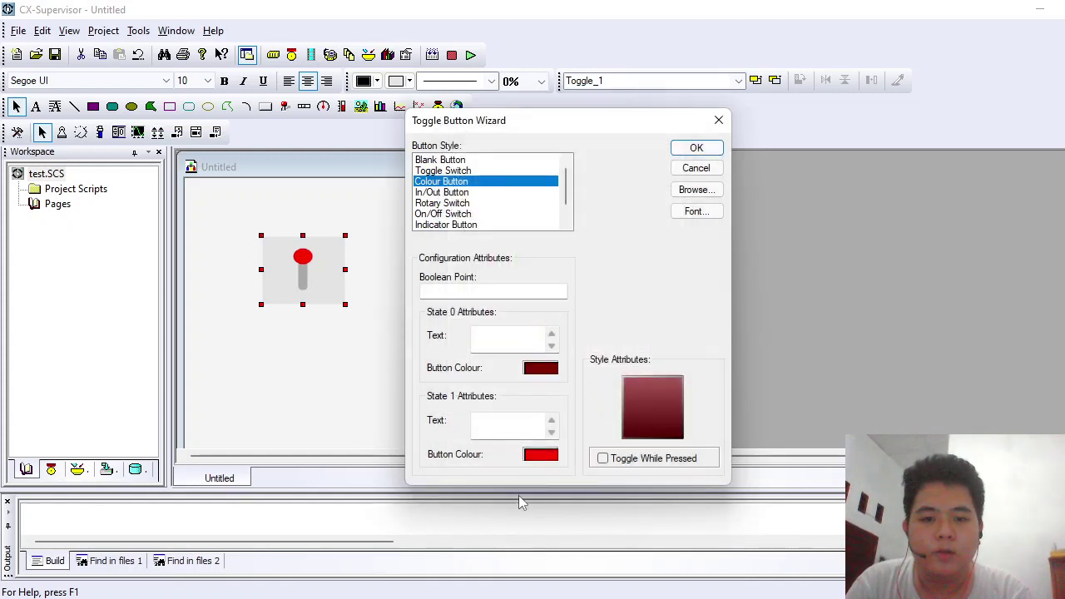
Link the toggle button to the Boolean point Tombol_OFF and apply the button settings.
{"action": "left_click", "coordinate": [697, 190]}
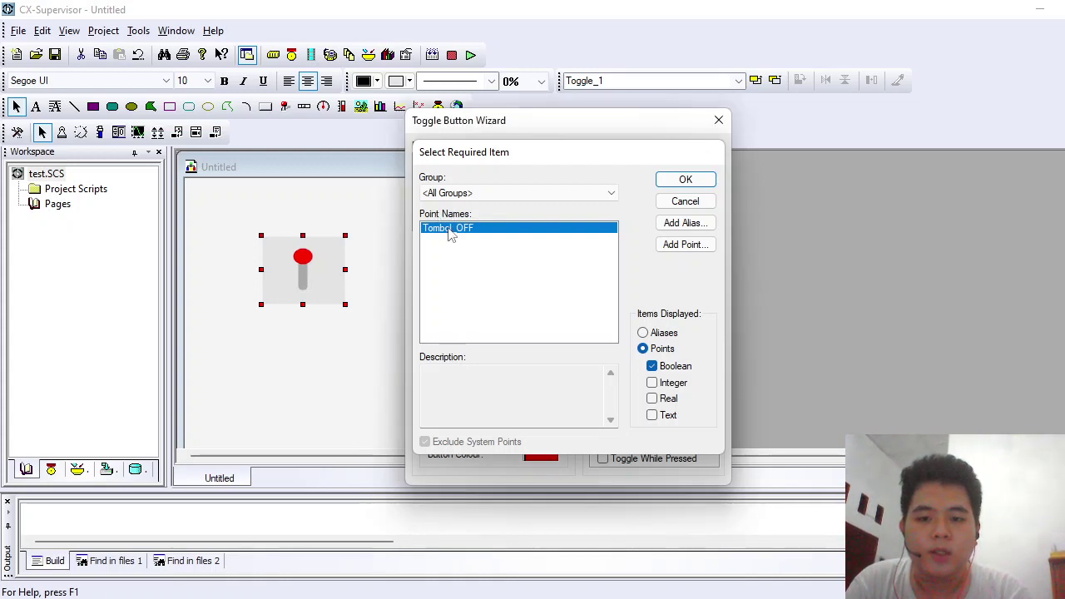
{"action": "double_click", "coordinate": [448, 229]}
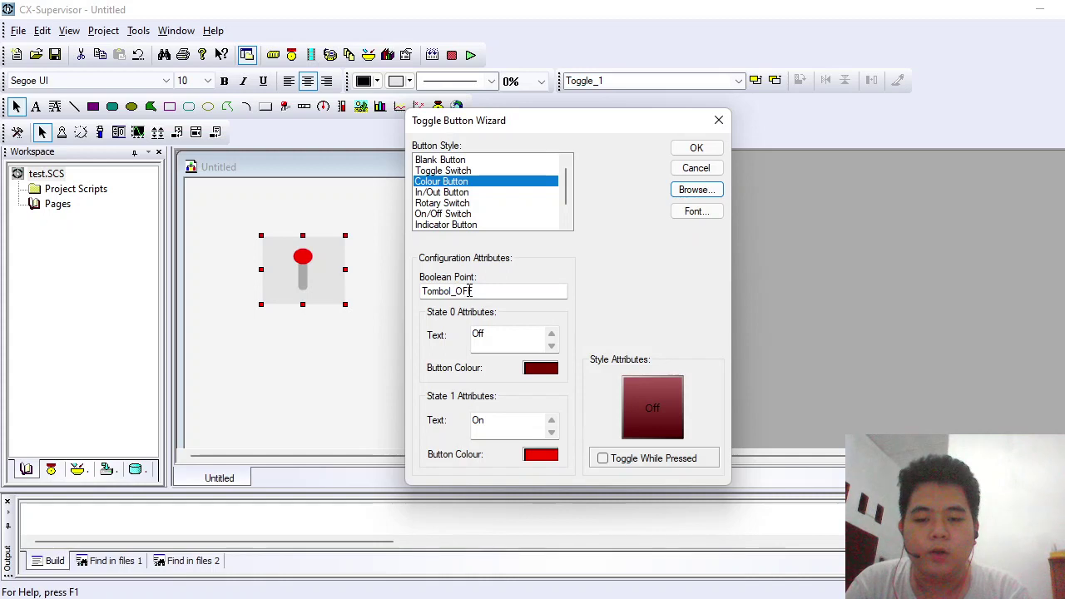
{"action": "left_click", "coordinate": [696, 150]}
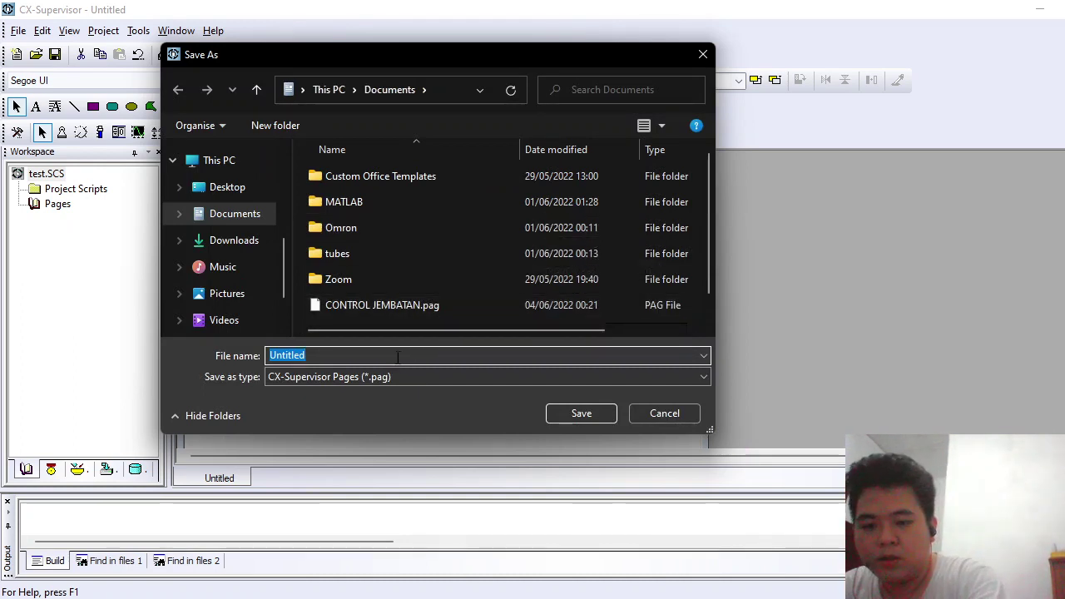
Save the page as 11 in the Documents folder and add it to the project.
{"action": "type", "text": "11"}
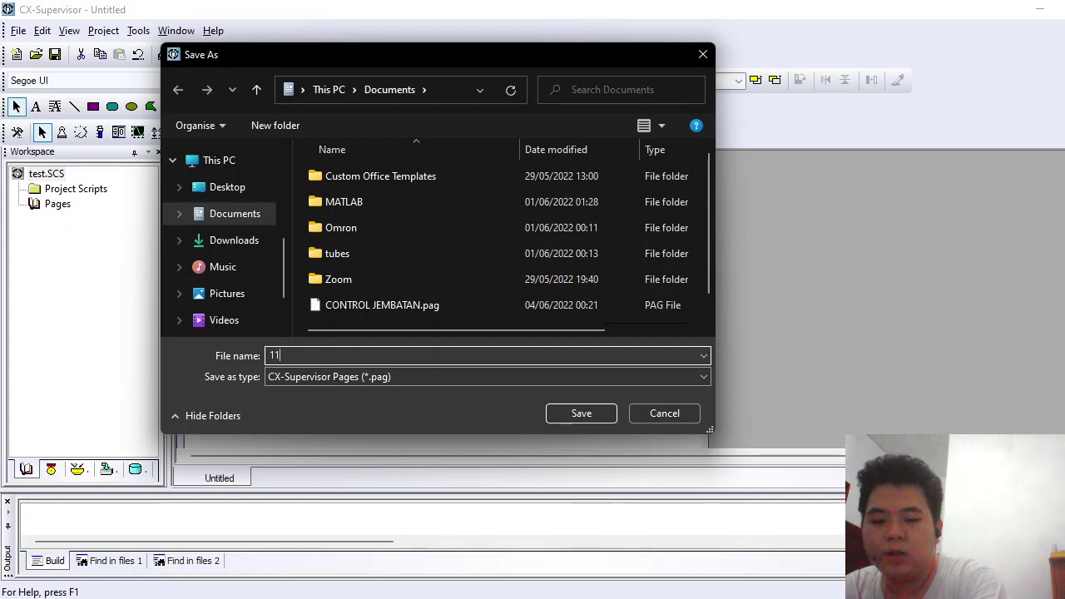
{"action": "left_click", "coordinate": [573, 418]}
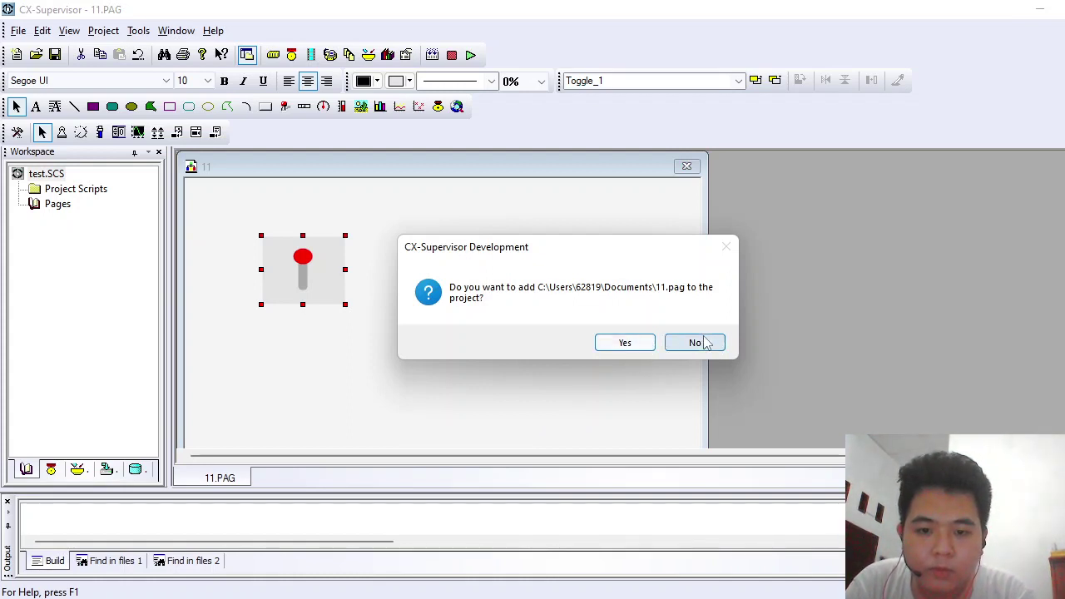
{"action": "left_click", "coordinate": [639, 343]}
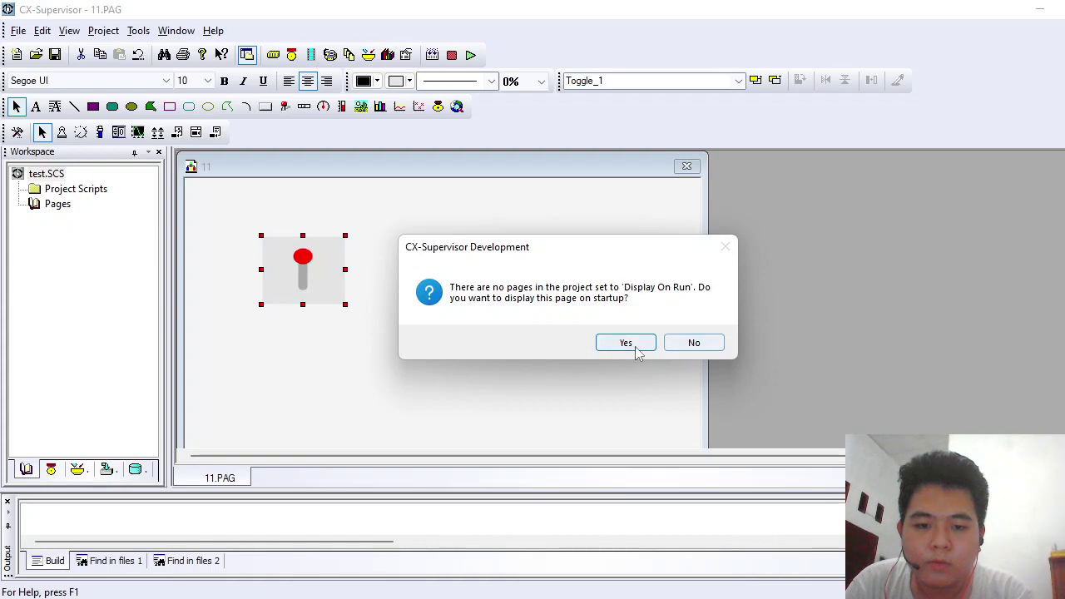
Decline displaying the page on startup and draw a filled circle on the page beside the toggle button.
{"action": "left_click", "coordinate": [691, 345]}
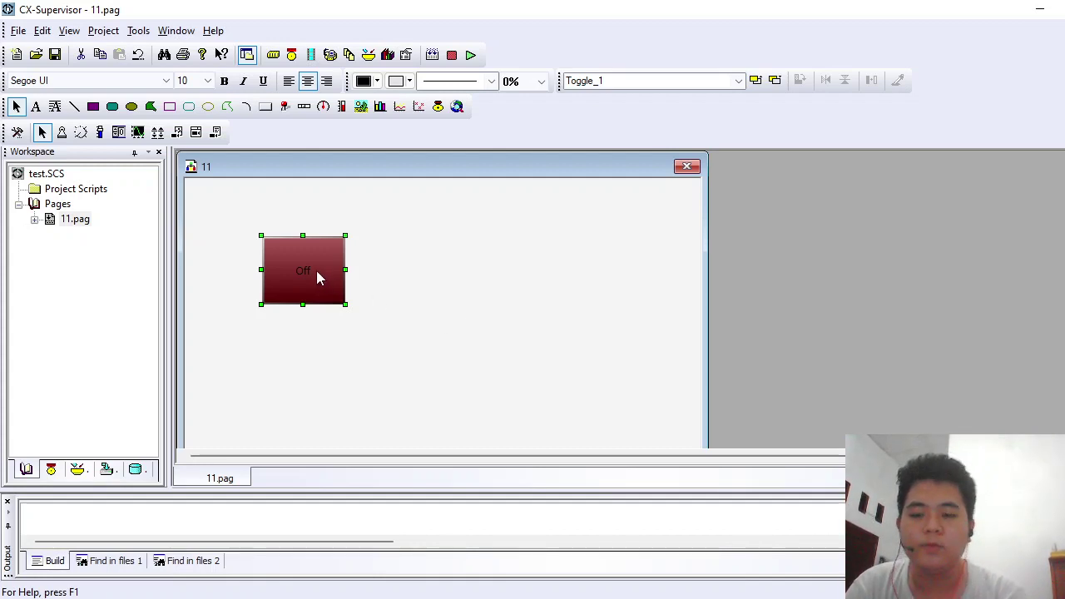
{"action": "left_click", "coordinate": [424, 279]}
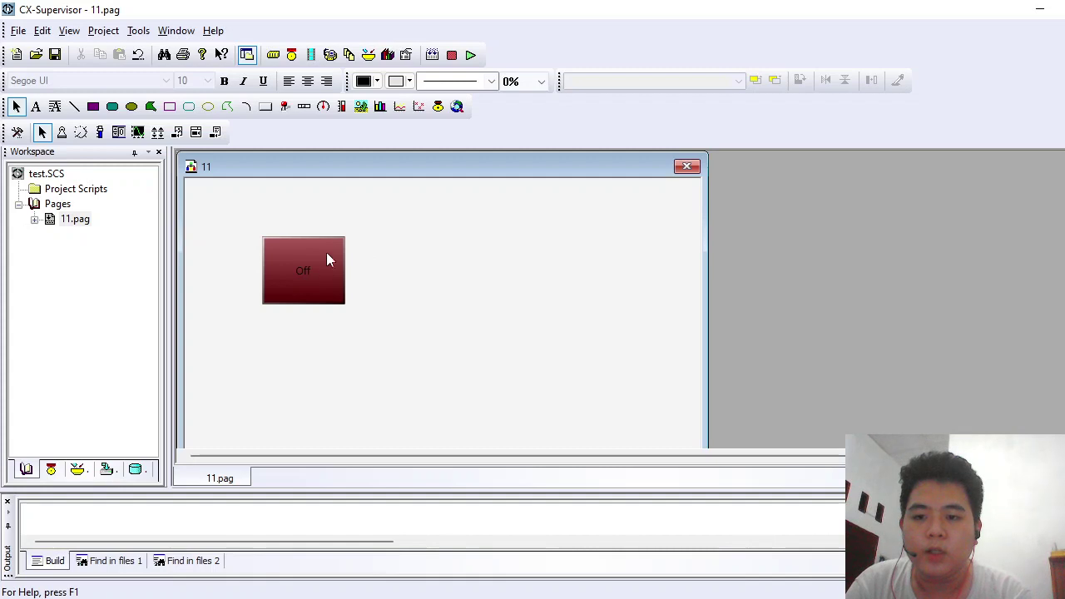
{"action": "left_click", "coordinate": [131, 107]}
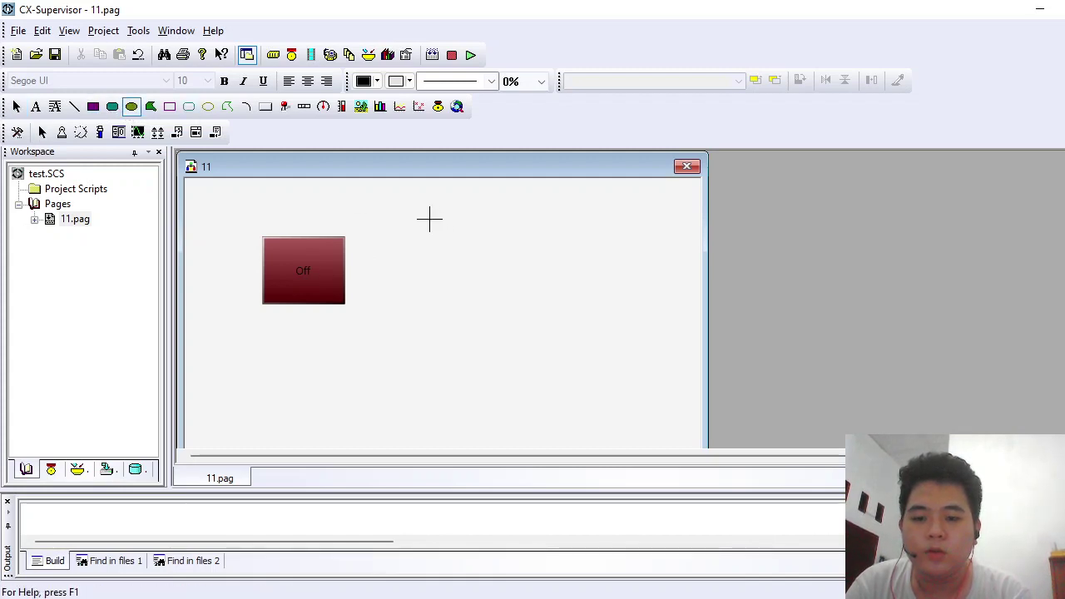
{"action": "left_click_drag", "start_coordinate": [430, 219], "coordinate": [496, 287]}
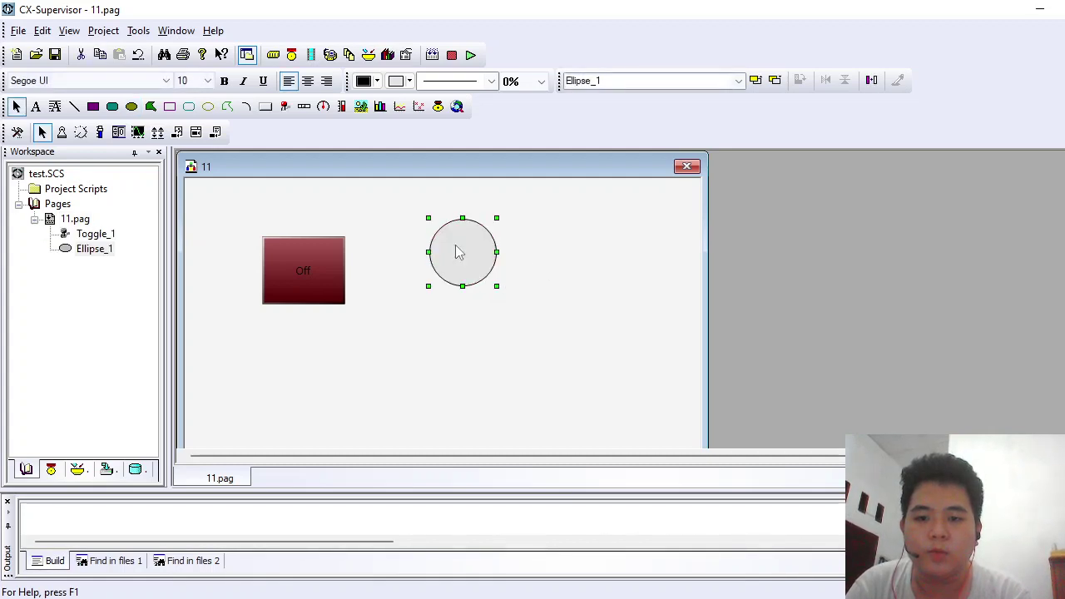
Fill the circle with solid yellow and give it a thicker solid outline.
{"action": "left_click", "coordinate": [409, 81]}
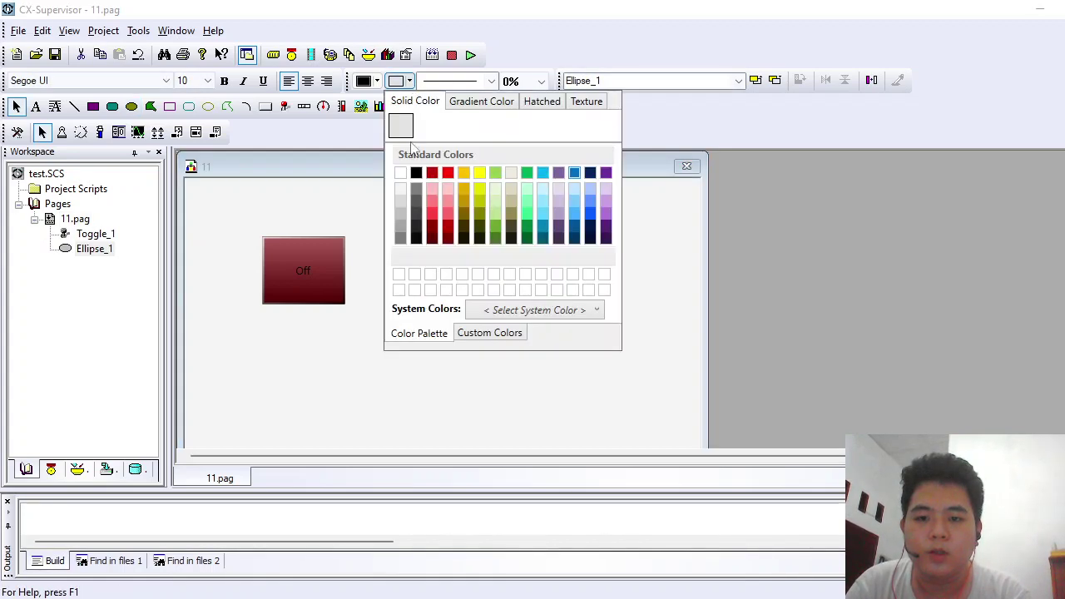
{"action": "left_click", "coordinate": [479, 174]}
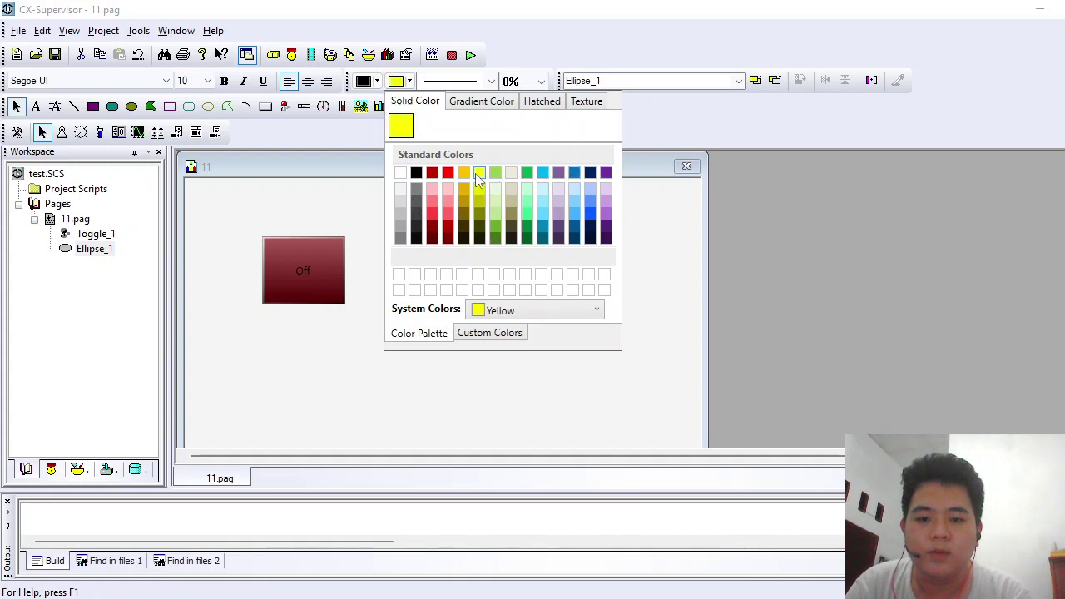
{"action": "left_click", "coordinate": [376, 80]}
{"action": "left_click", "coordinate": [377, 81]}
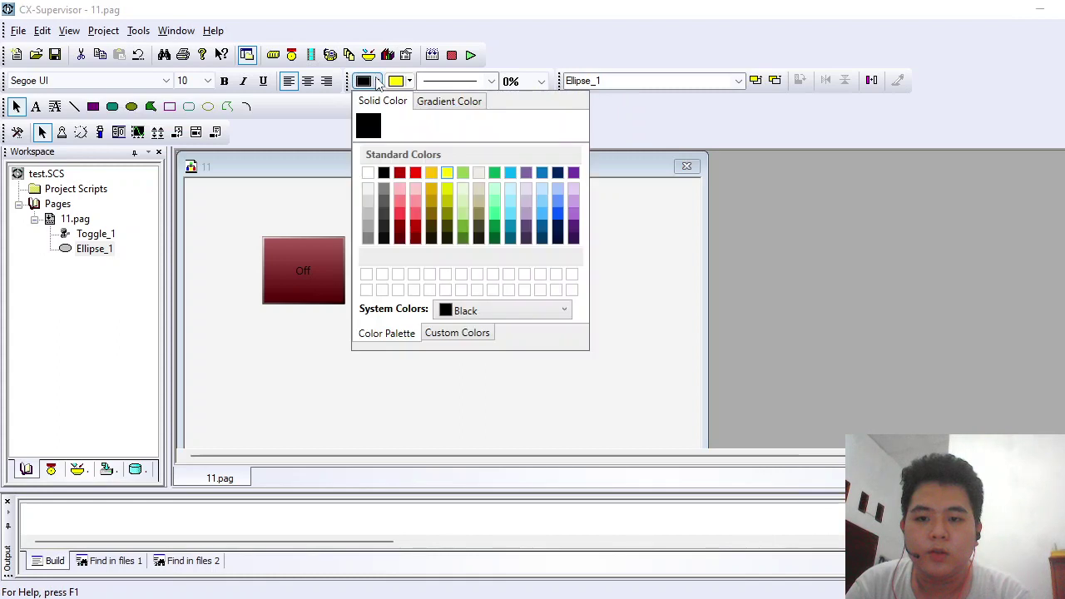
{"action": "left_click", "coordinate": [491, 81]}
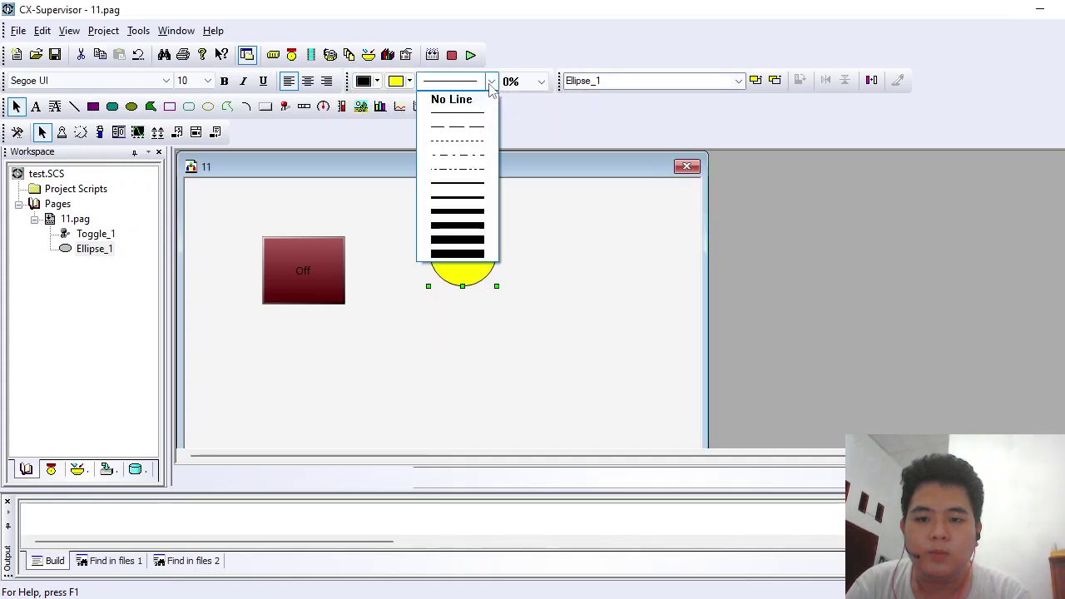
{"action": "left_click", "coordinate": [449, 183]}
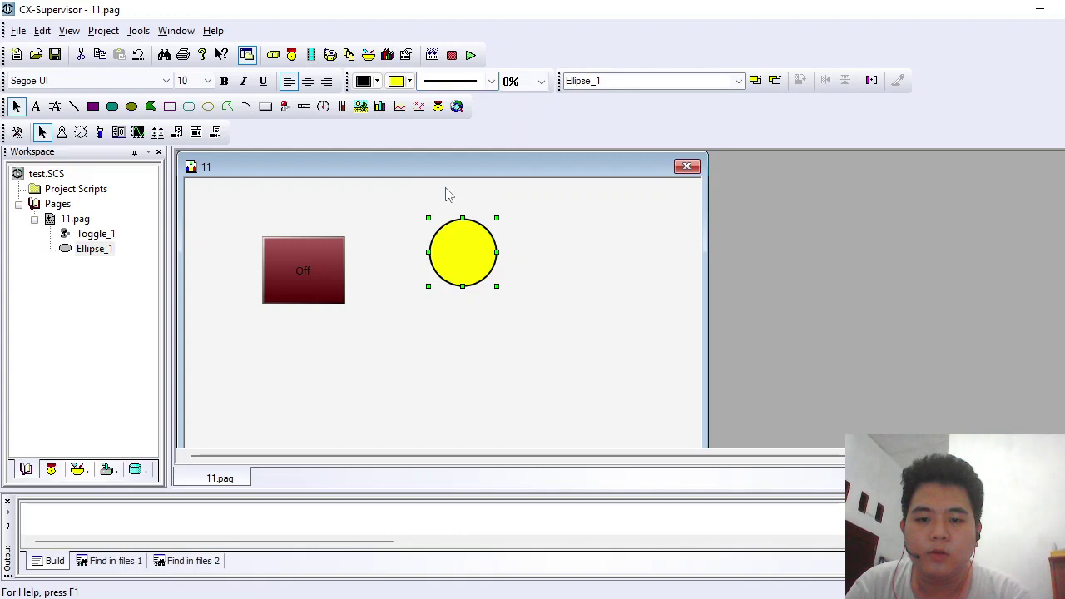
{"action": "left_click", "coordinate": [583, 268]}
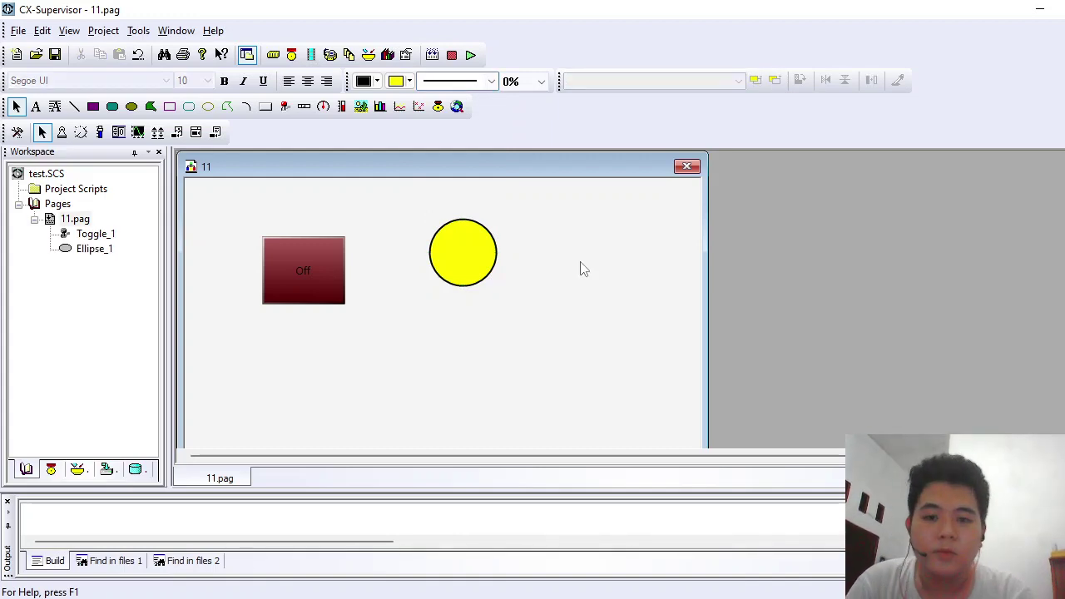
Create a new Boolean point named Lampu with the I/O type Input.
{"action": "left_click", "coordinate": [474, 263]}
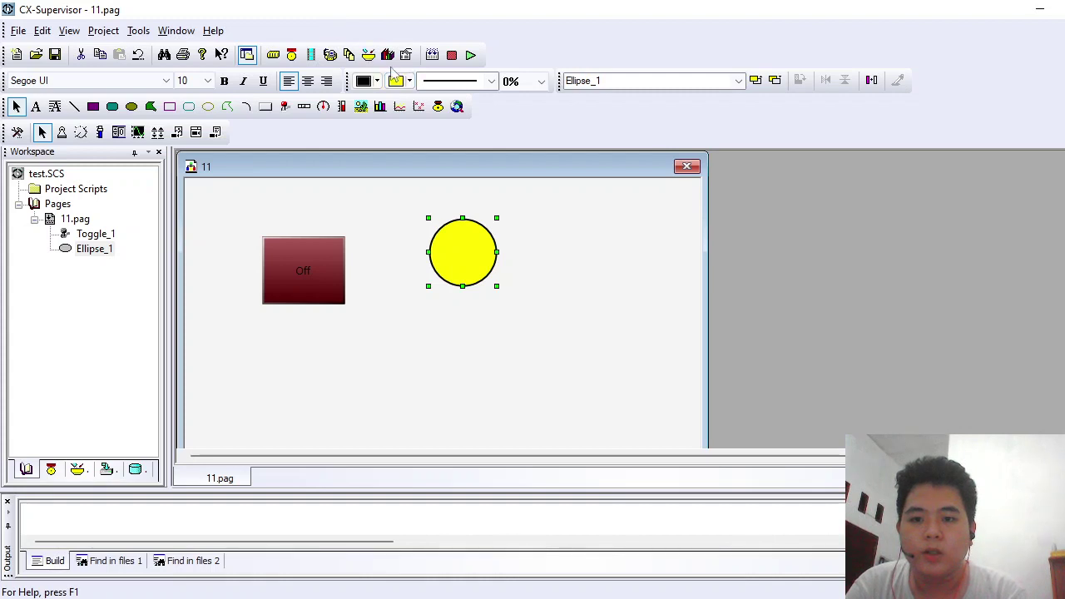
{"action": "left_click", "coordinate": [331, 55]}
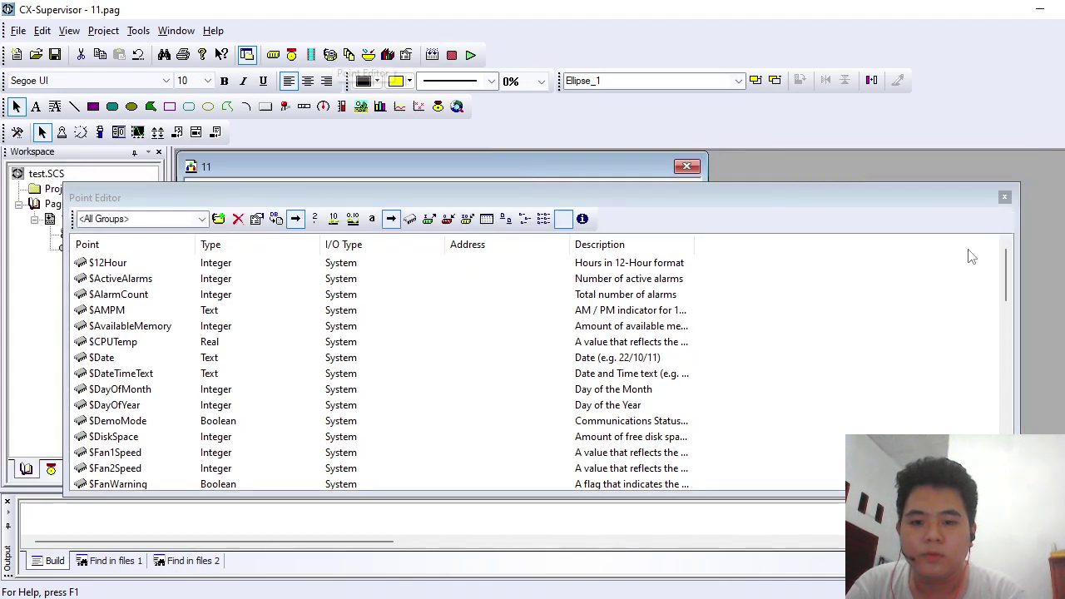
{"action": "left_click", "coordinate": [218, 218]}
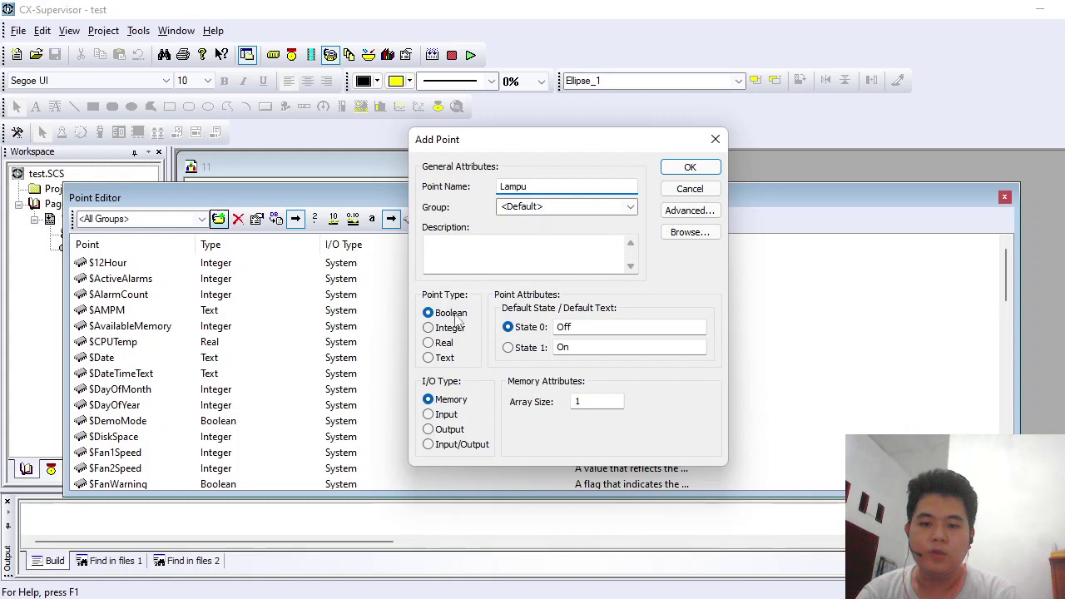
{"action": "left_click", "coordinate": [438, 415]}
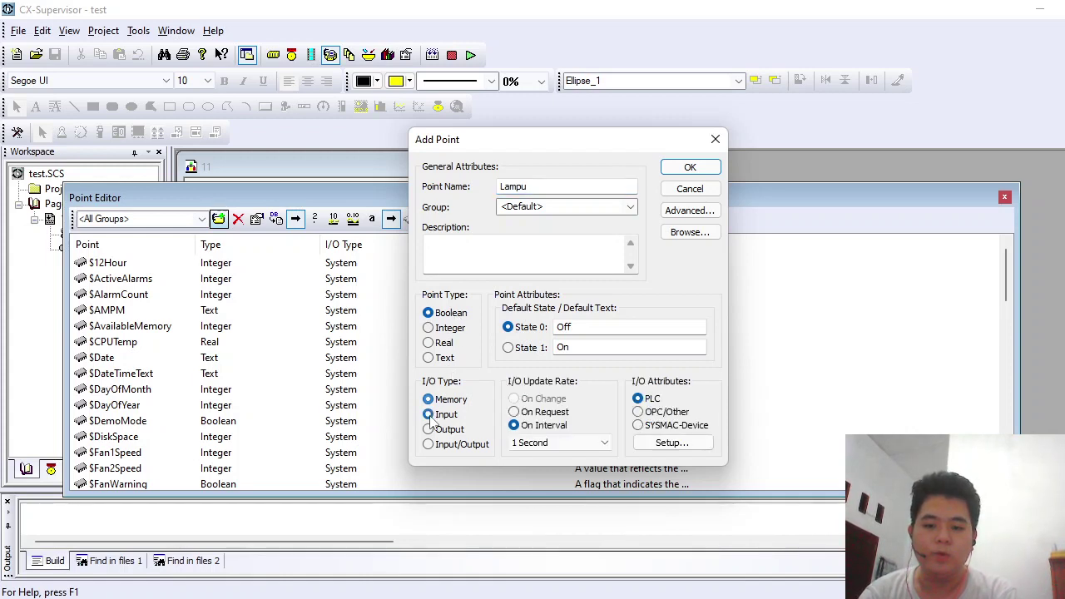
Check the LAMPU HIJAU coil address in CX-Programmer, then set the Lampu point's NewPLC1 data location to 0.03 in CX-Supervisor and add the point.
{"action": "left_click", "coordinate": [653, 444]}
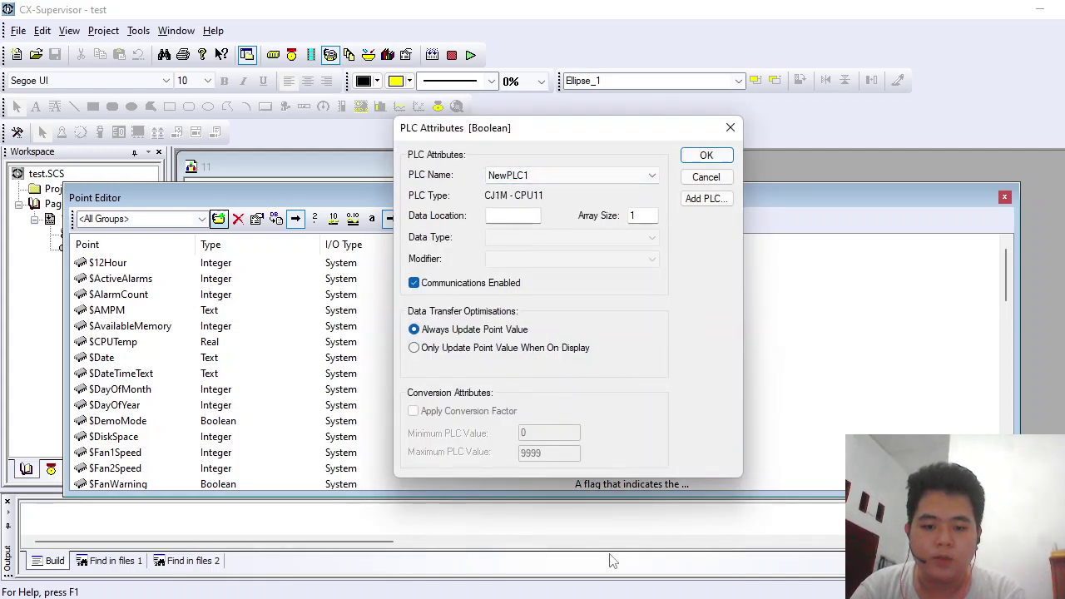
{"action": "key", "text": "alt+Tab"}
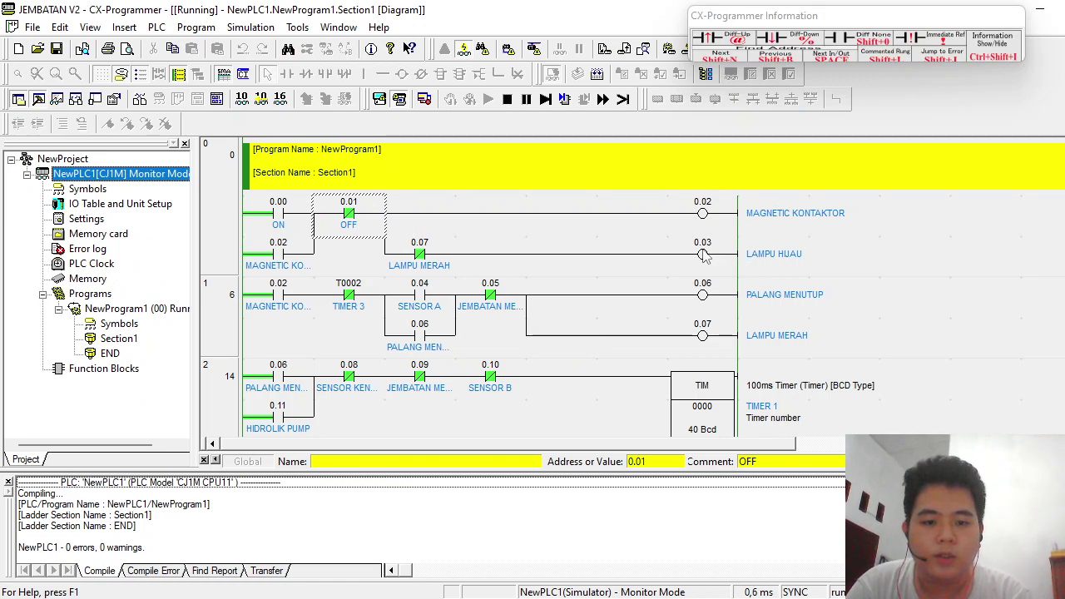
{"action": "mouse_move", "coordinate": [836, 598]}
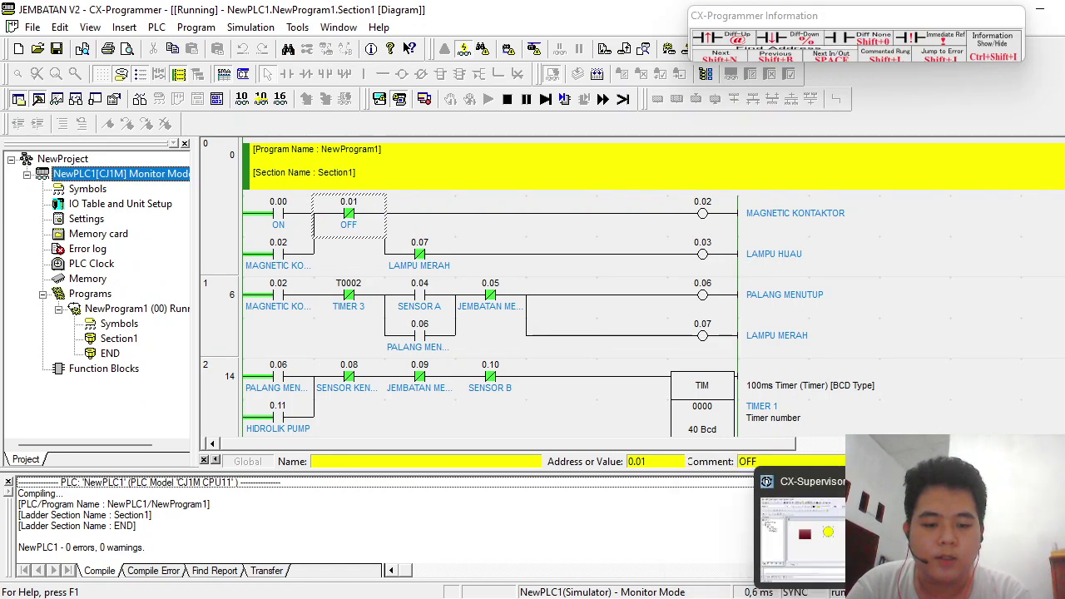
{"action": "left_click", "coordinate": [801, 532]}
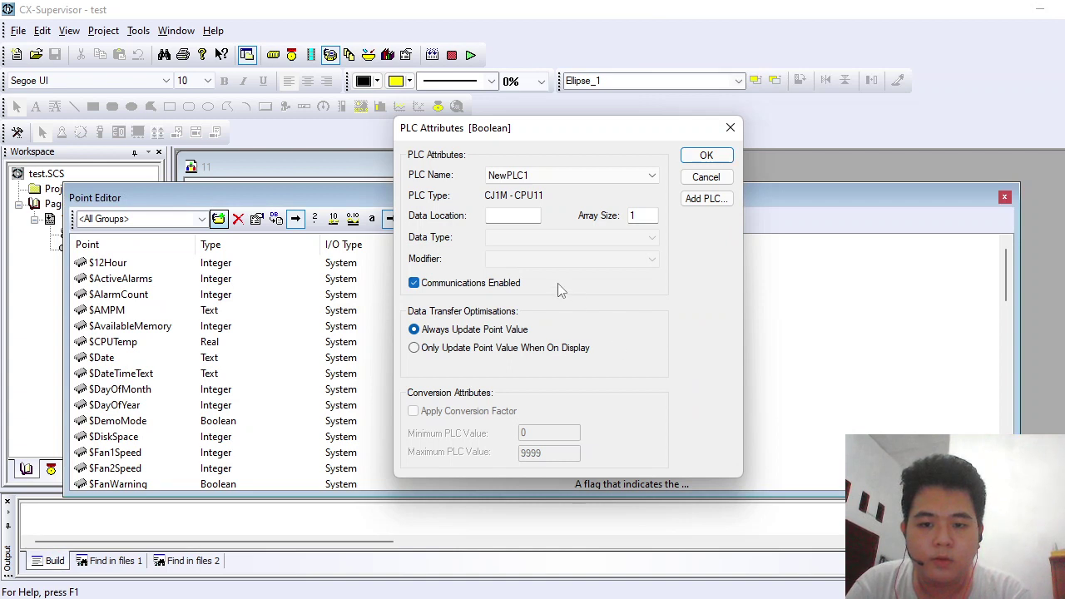
{"action": "left_click", "coordinate": [521, 221]}
{"action": "type", "text": "0"}
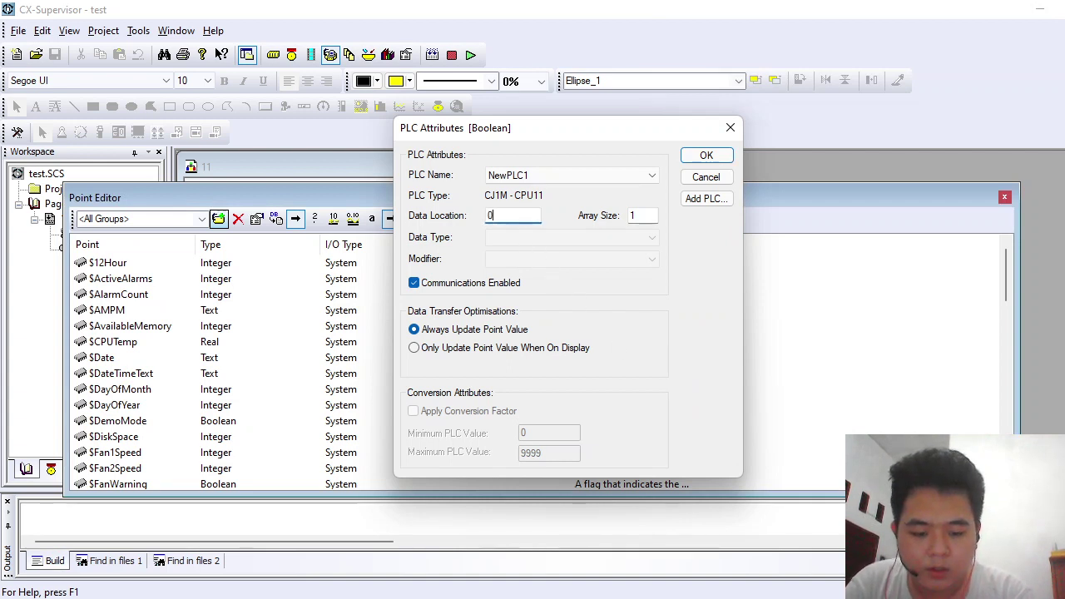
{"action": "type", "text": ".03"}
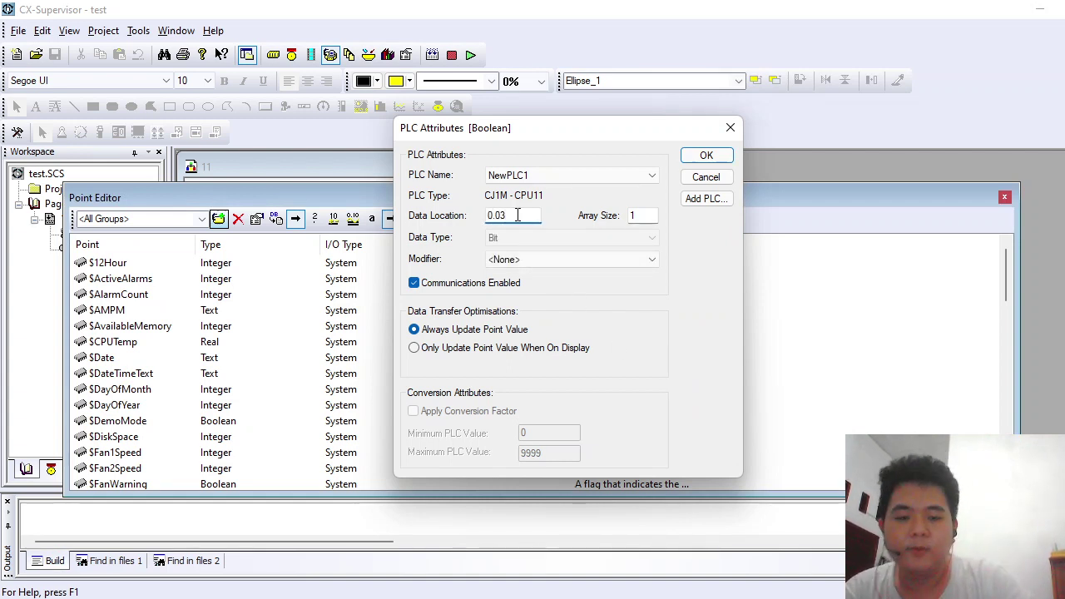
{"action": "left_click", "coordinate": [707, 158]}
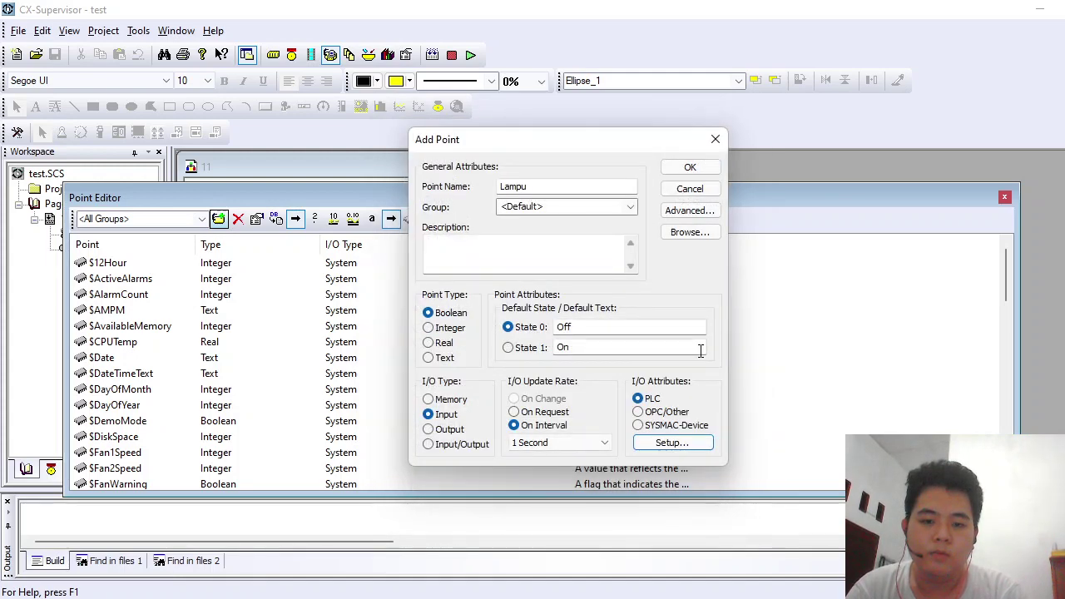
{"action": "left_click", "coordinate": [690, 167]}
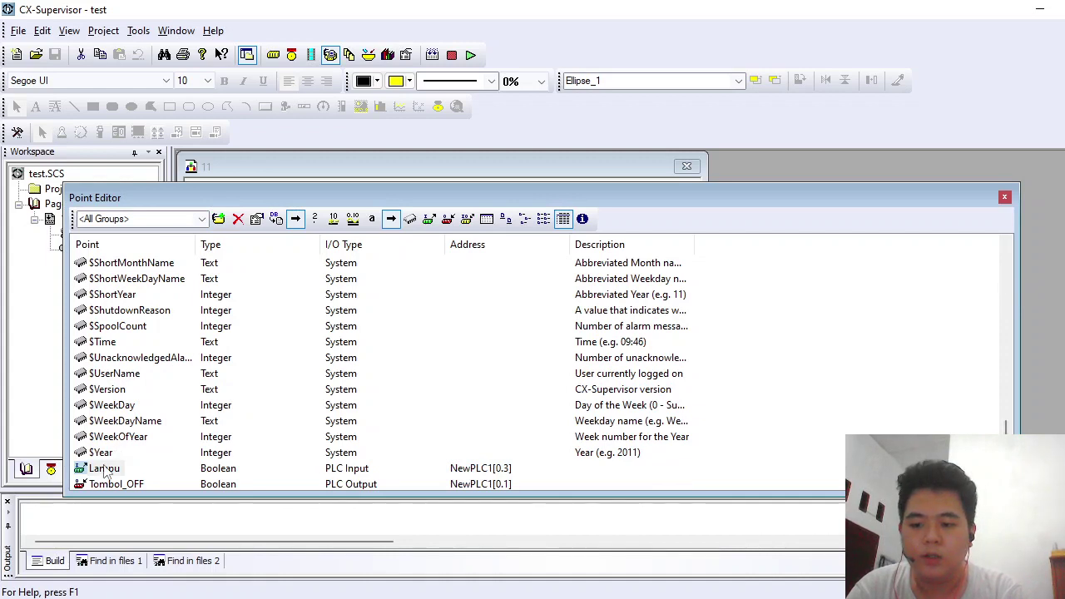
{"action": "left_click", "coordinate": [1005, 198]}
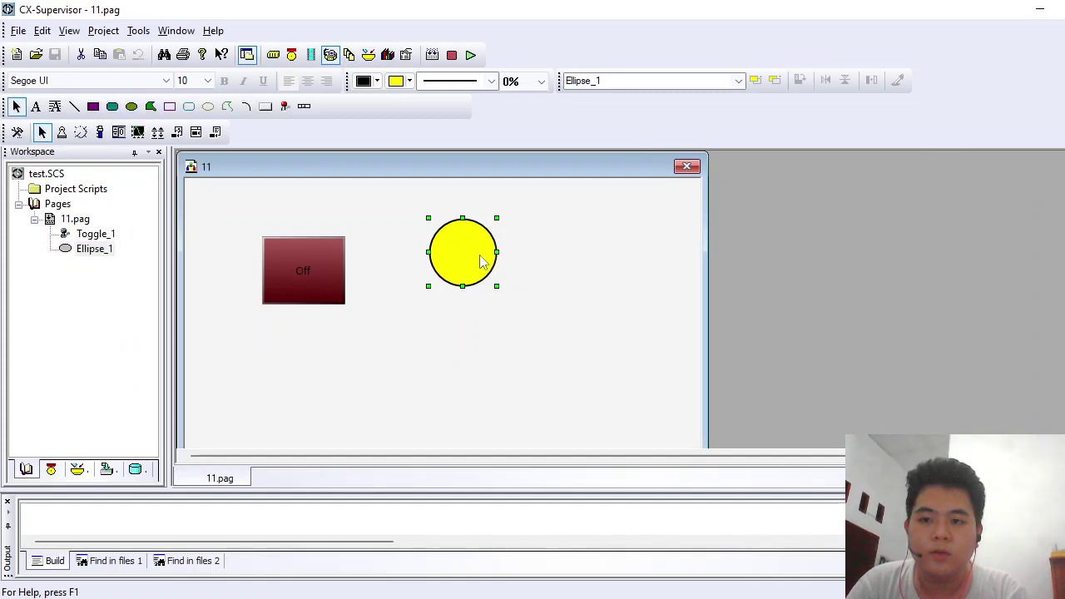
Add a Colour Change (Digital) animation to the toggle button, with the Lampu point as its digital expression.
{"action": "left_click", "coordinate": [525, 261]}
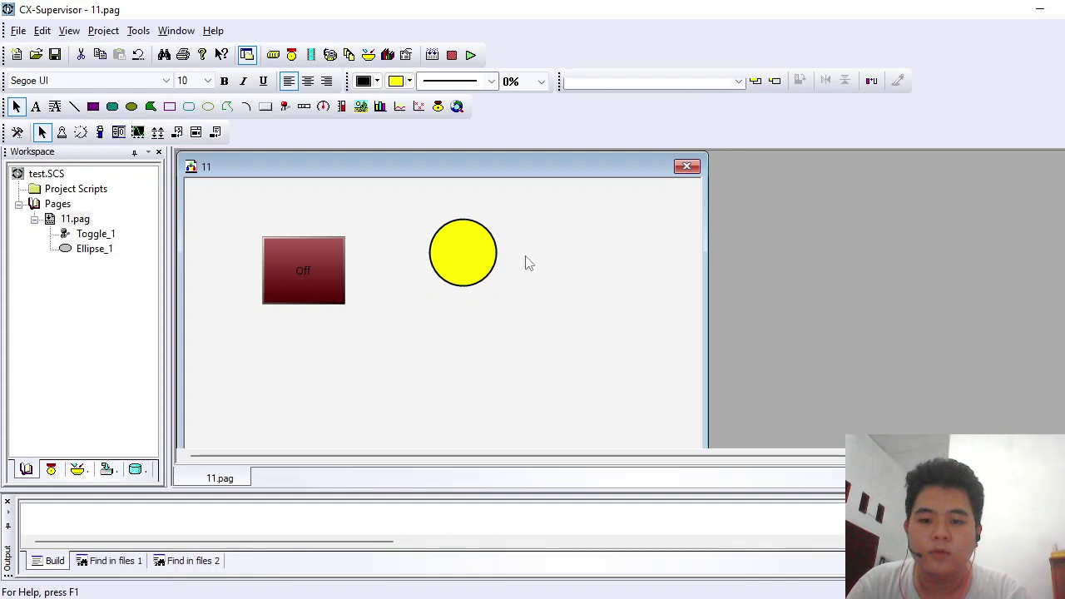
{"action": "double_click", "coordinate": [456, 250]}
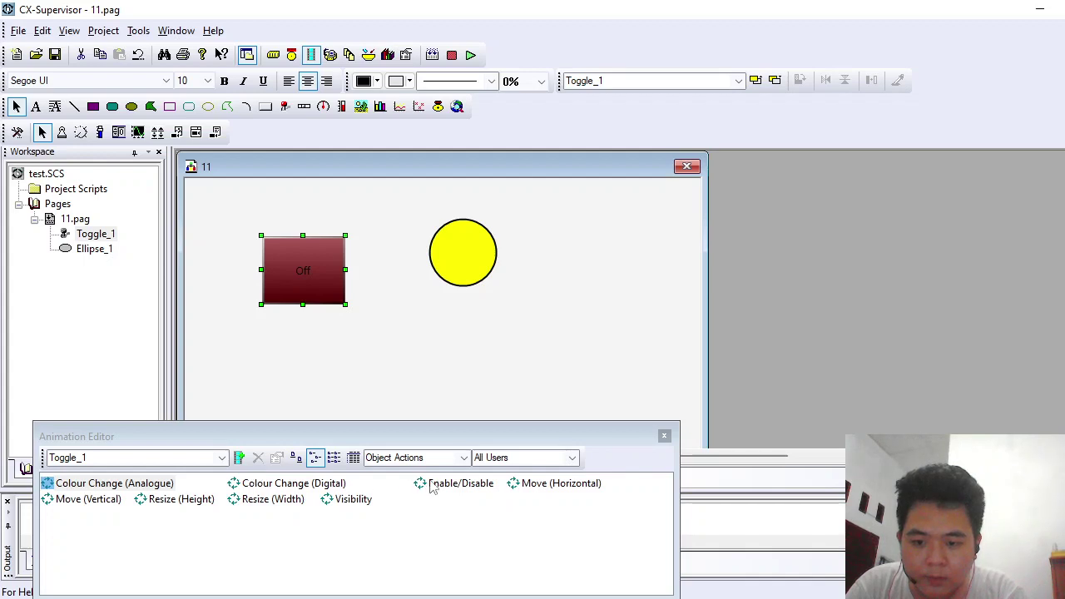
{"action": "double_click", "coordinate": [337, 487]}
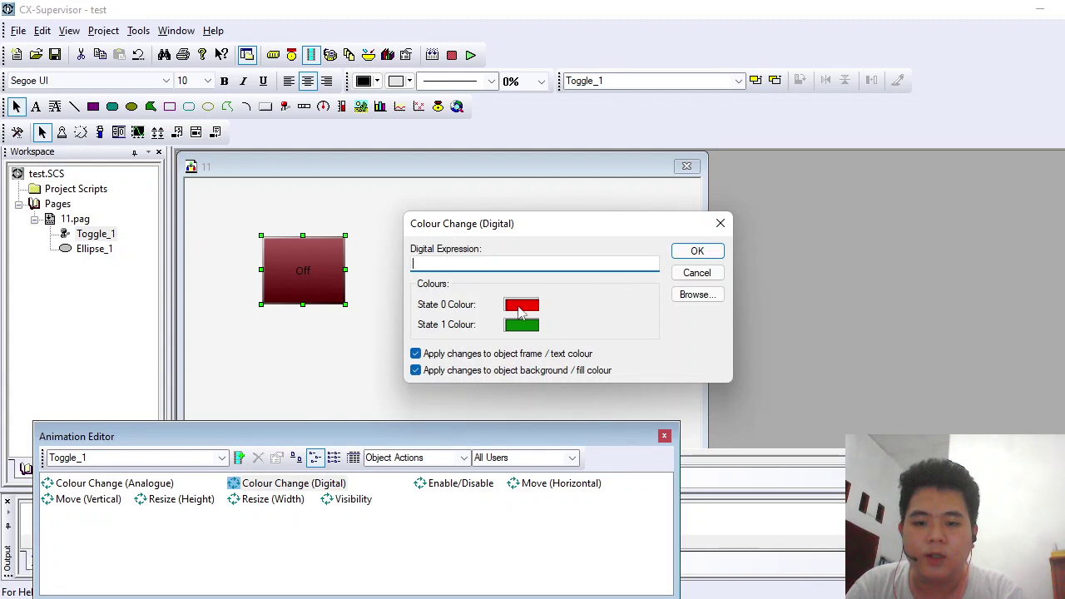
{"action": "left_click", "coordinate": [522, 306]}
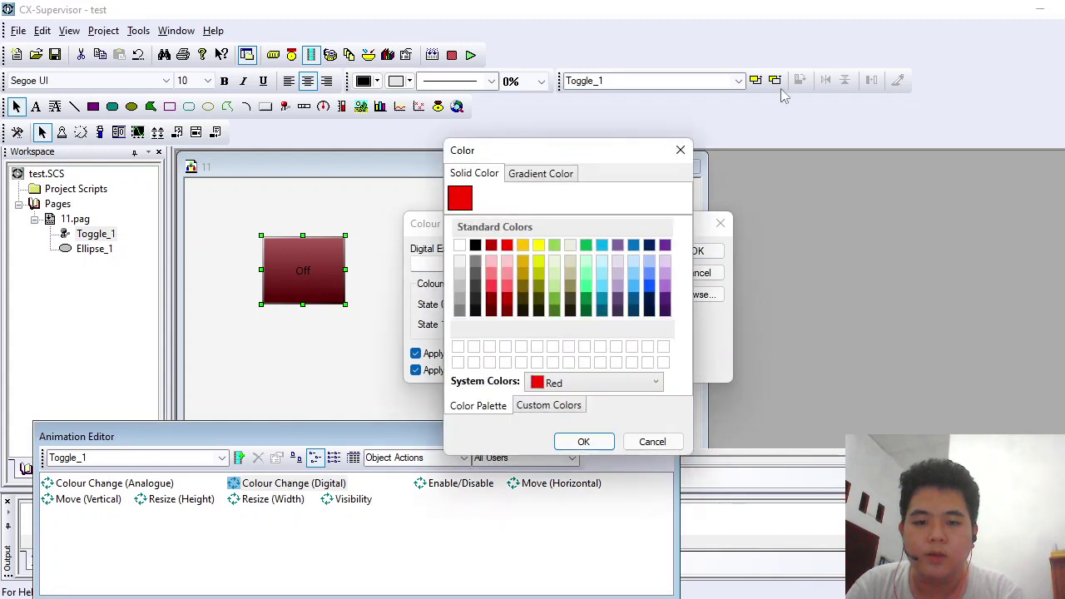
{"action": "left_click", "coordinate": [680, 150]}
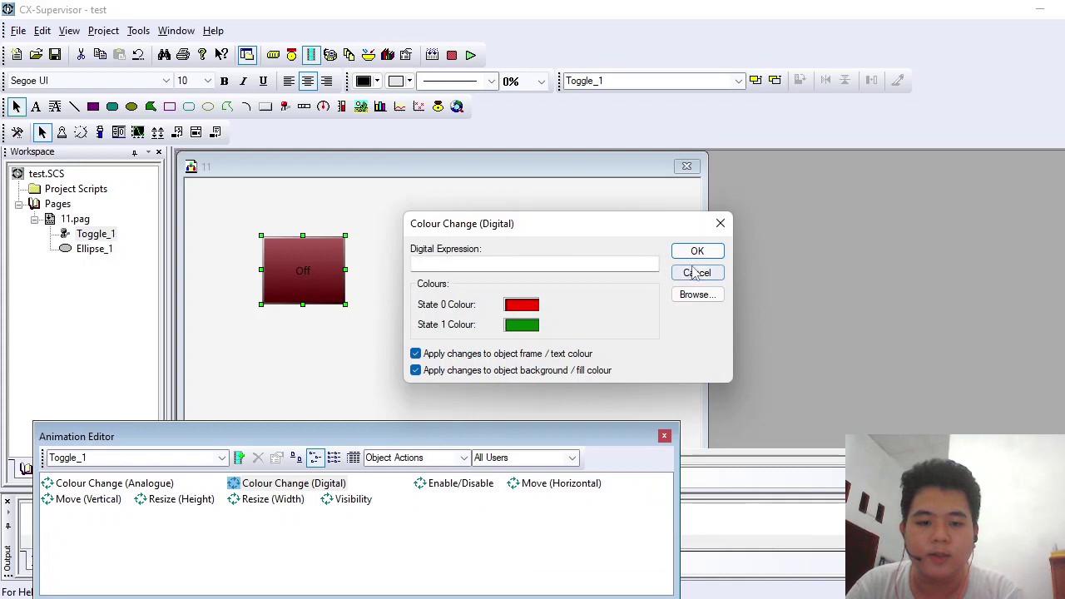
{"action": "left_click", "coordinate": [683, 296]}
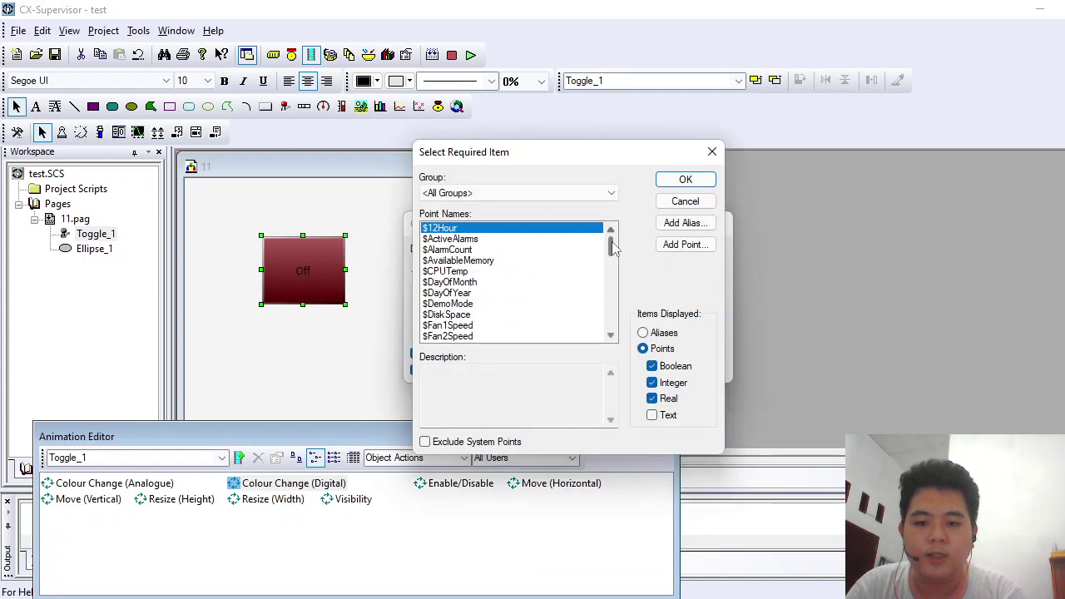
{"action": "left_click_drag", "start_coordinate": [612, 247], "coordinate": [614, 302]}
{"action": "scroll", "coordinate": [616, 323], "scroll_direction": "down", "scroll_amount": 1}
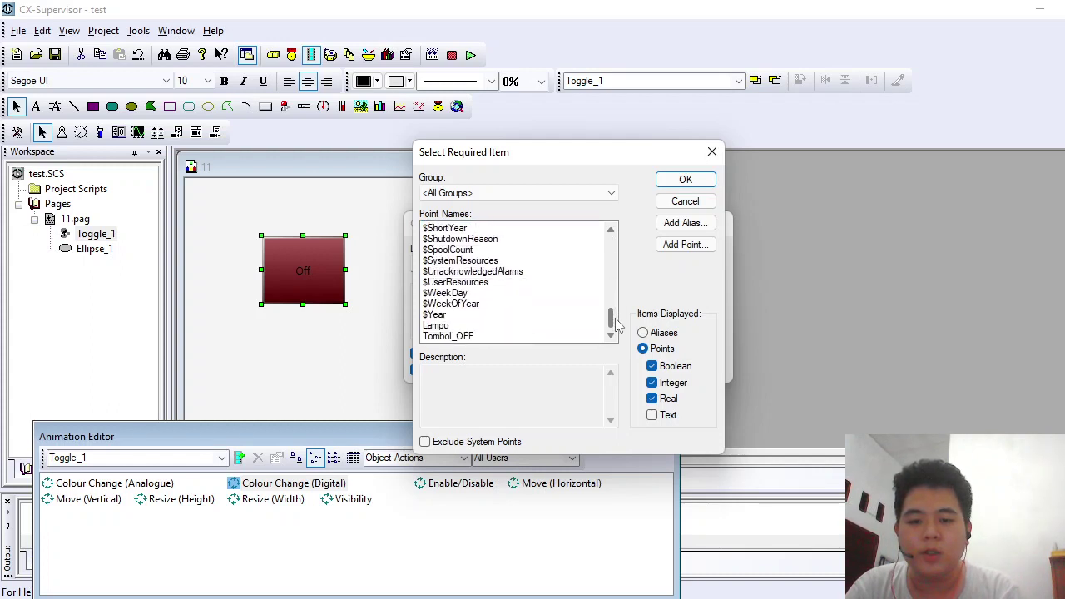
{"action": "left_click", "coordinate": [435, 325]}
{"action": "double_click", "coordinate": [435, 325]}
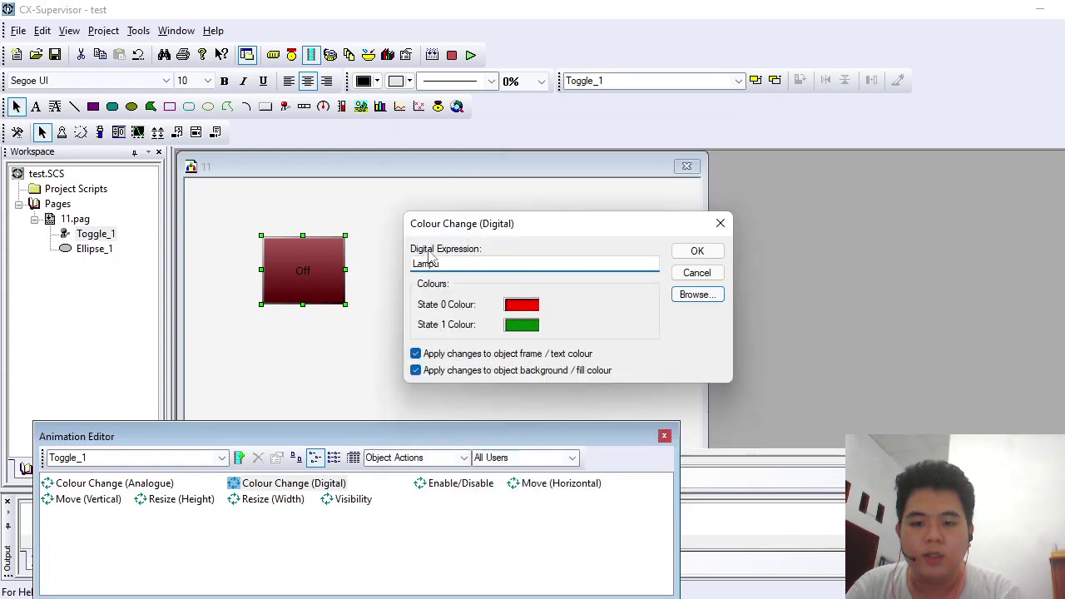
{"action": "left_click", "coordinate": [697, 252]}
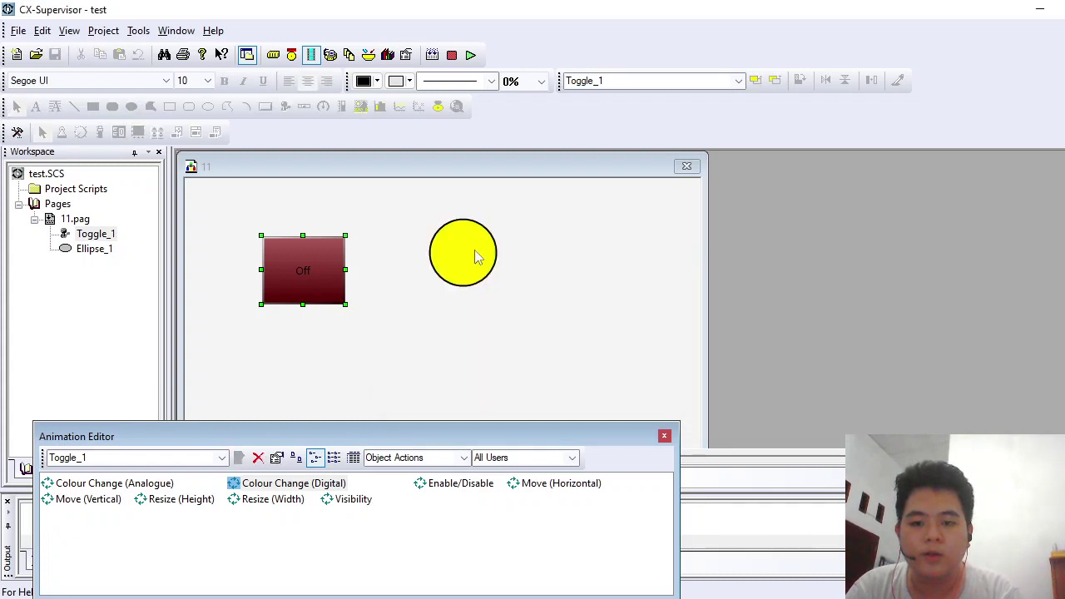
{"action": "left_click", "coordinate": [563, 252]}
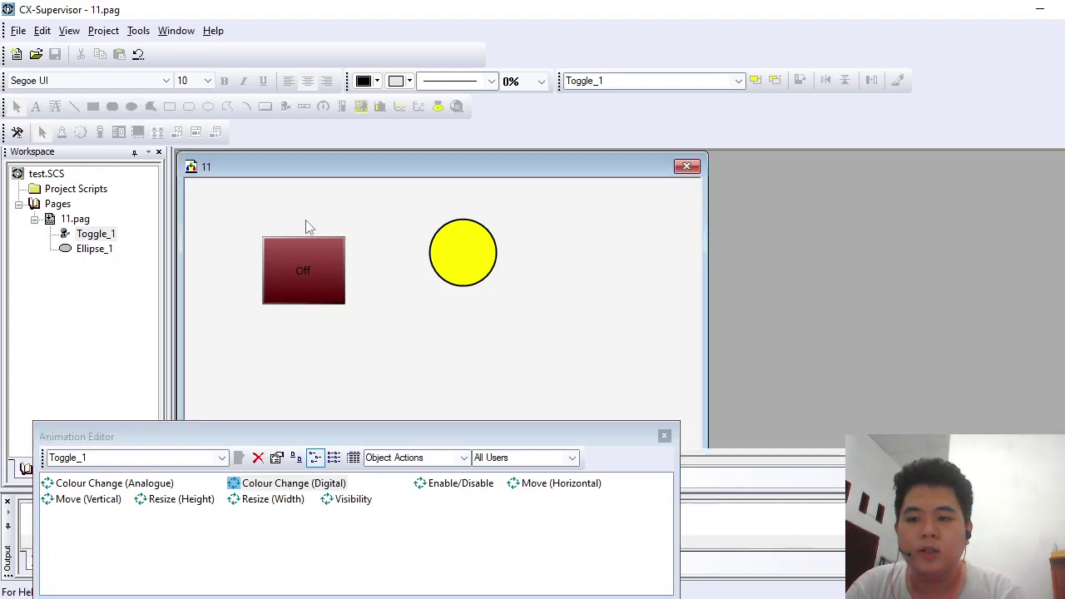
{"action": "left_click", "coordinate": [102, 32]}
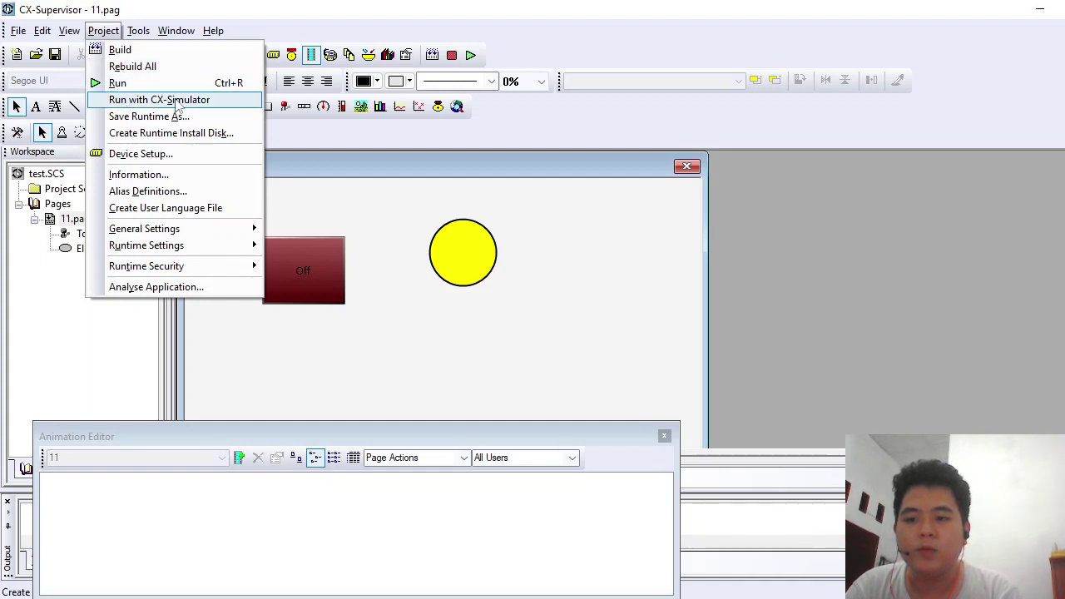
{"action": "left_click", "coordinate": [618, 252]}
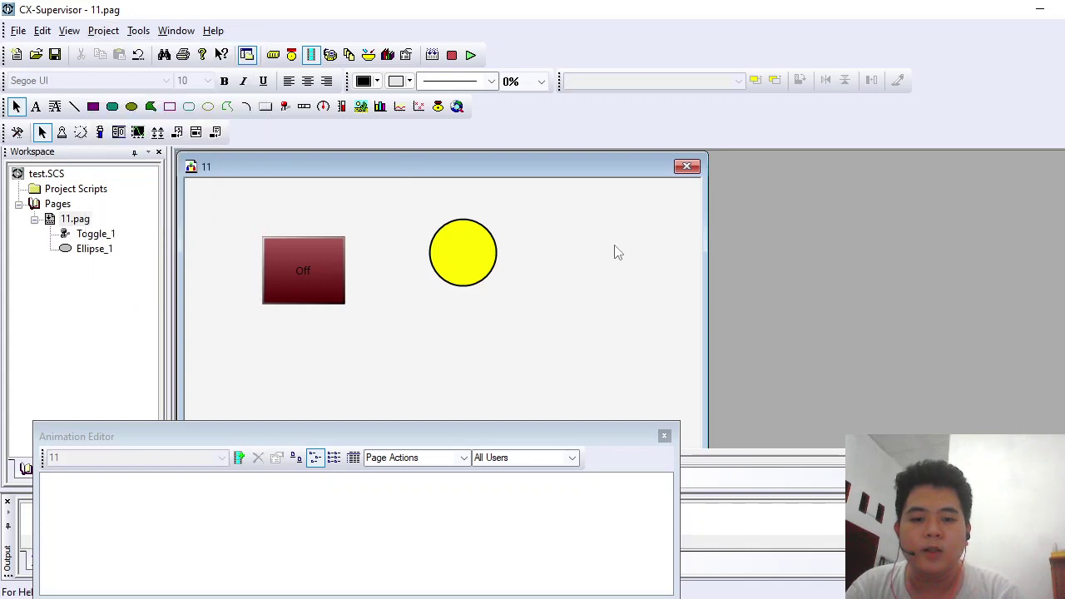
Close the 11 page without saving its changes and close the Animation Editor.
{"action": "left_click", "coordinate": [687, 169]}
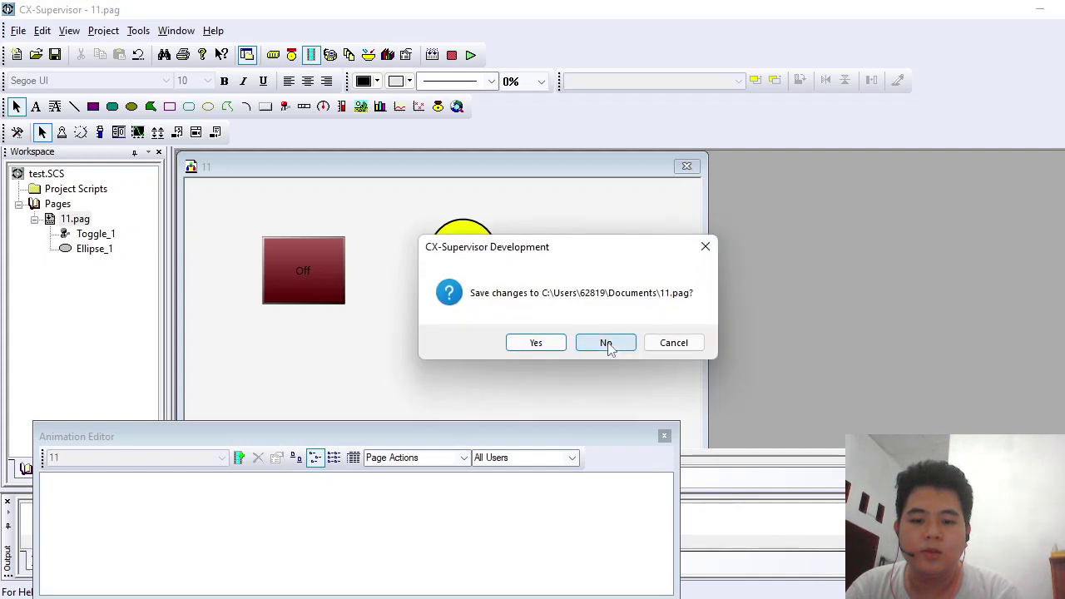
{"action": "left_click", "coordinate": [606, 344]}
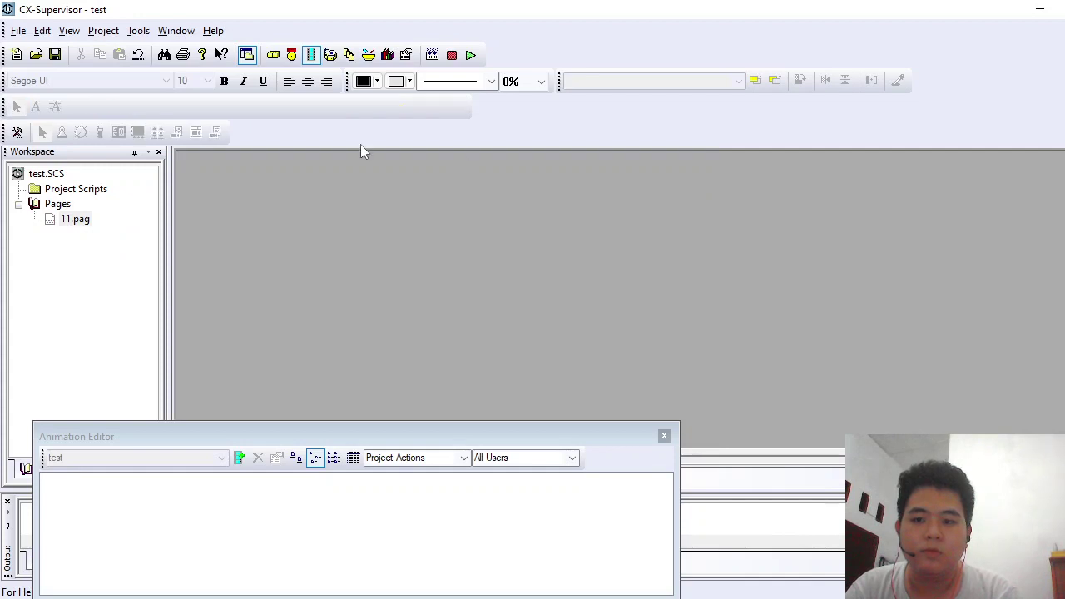
{"action": "left_click", "coordinate": [664, 438]}
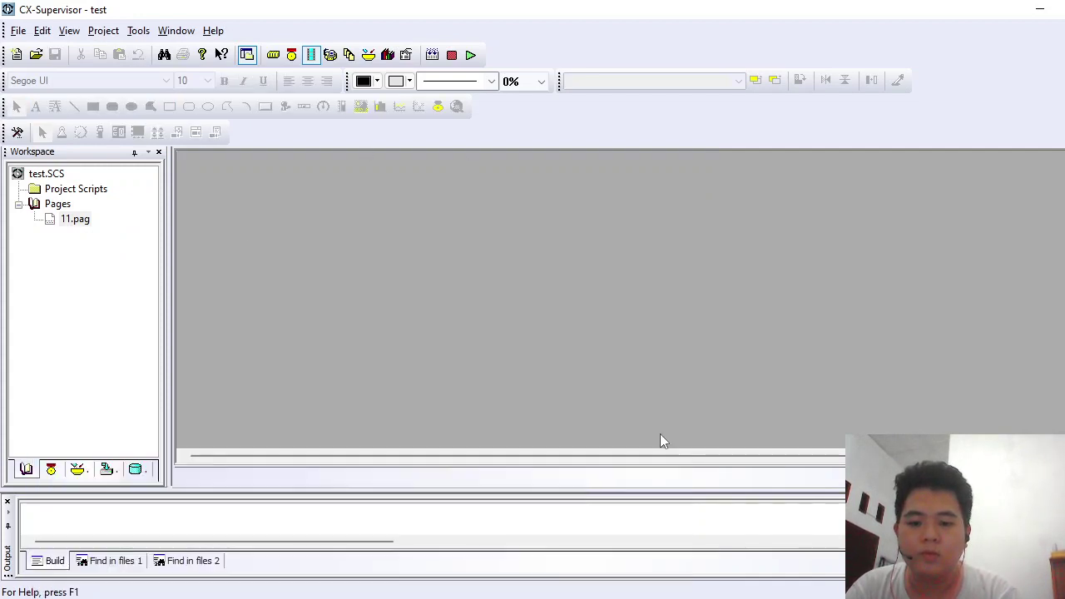
Open the Tubes Scada project from the Documents folder, discarding the changes to the test project.
{"action": "left_click", "coordinate": [18, 31]}
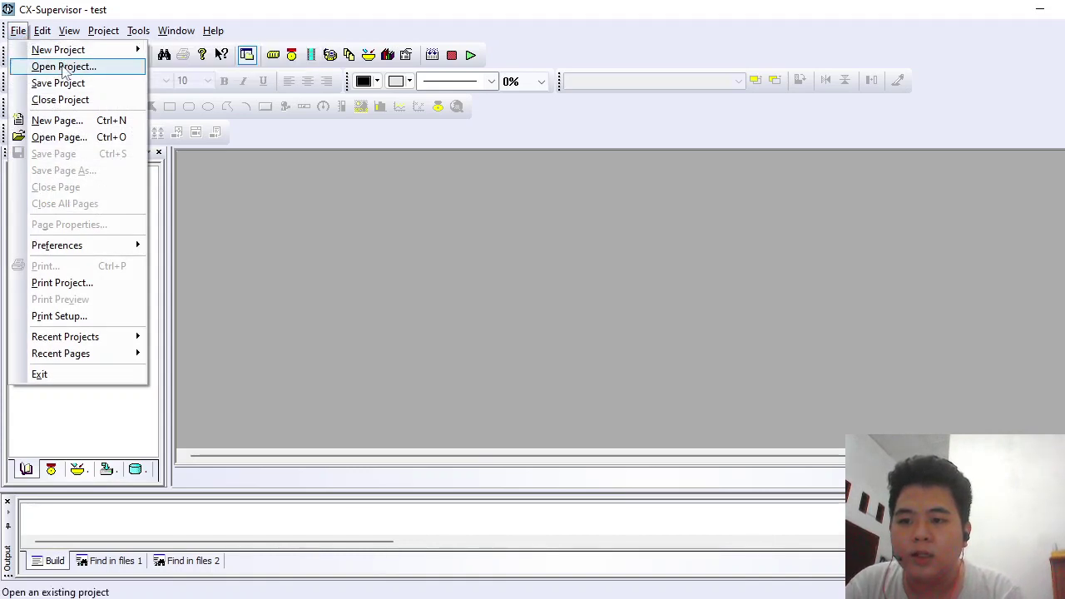
{"action": "left_click", "coordinate": [64, 67]}
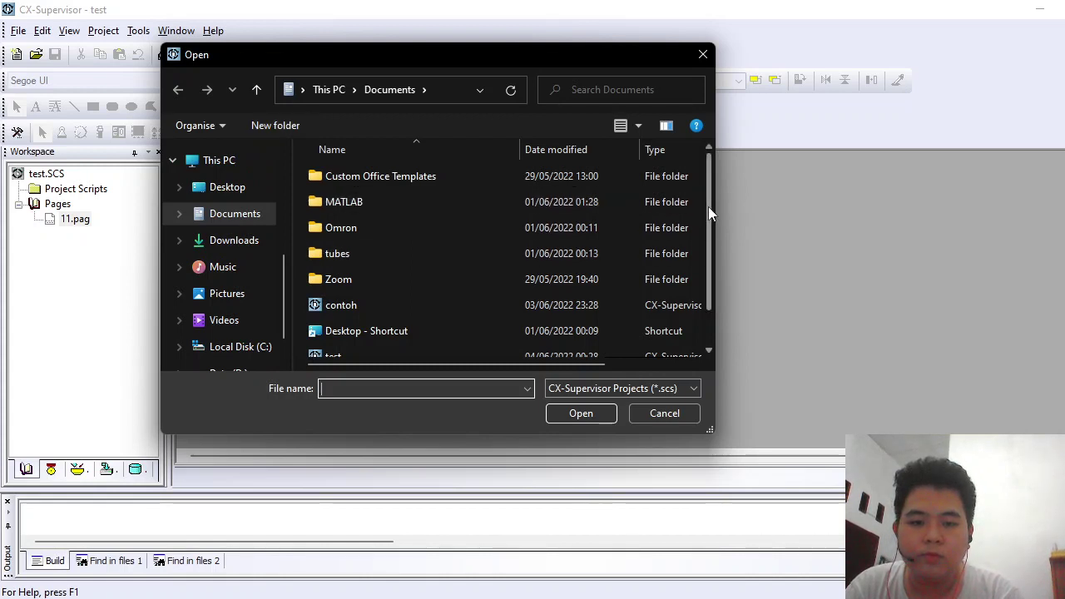
{"action": "left_click_drag", "start_coordinate": [709, 208], "coordinate": [712, 244]}
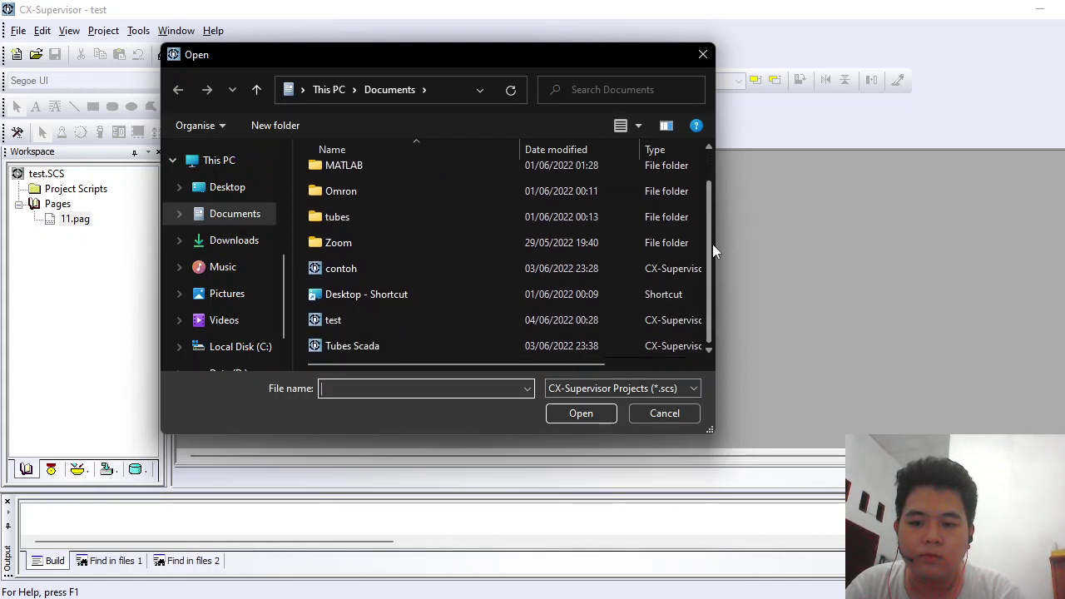
{"action": "double_click", "coordinate": [404, 343]}
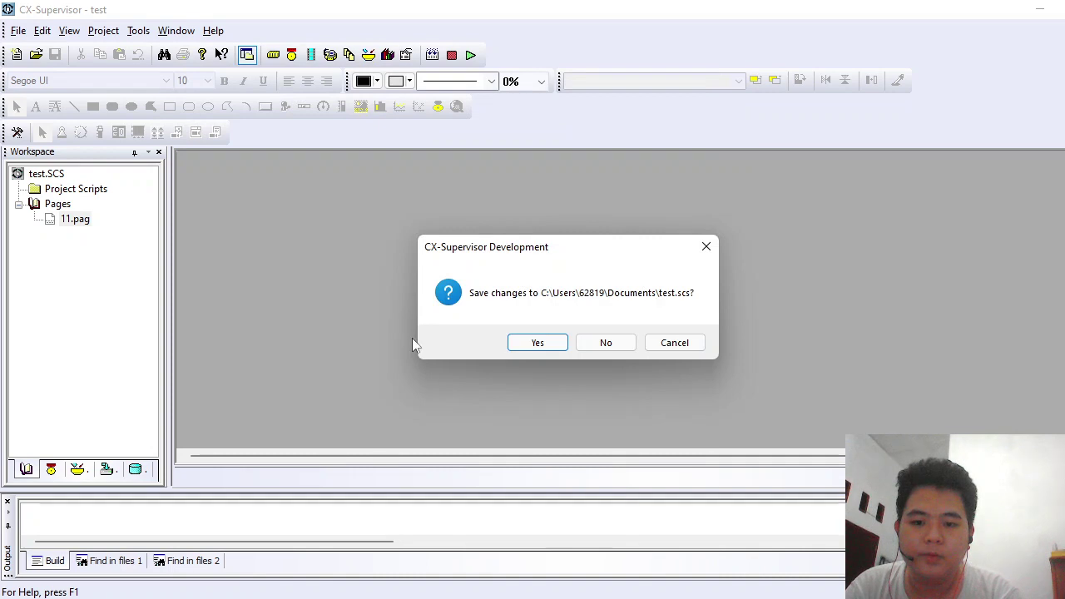
{"action": "left_click", "coordinate": [600, 342]}
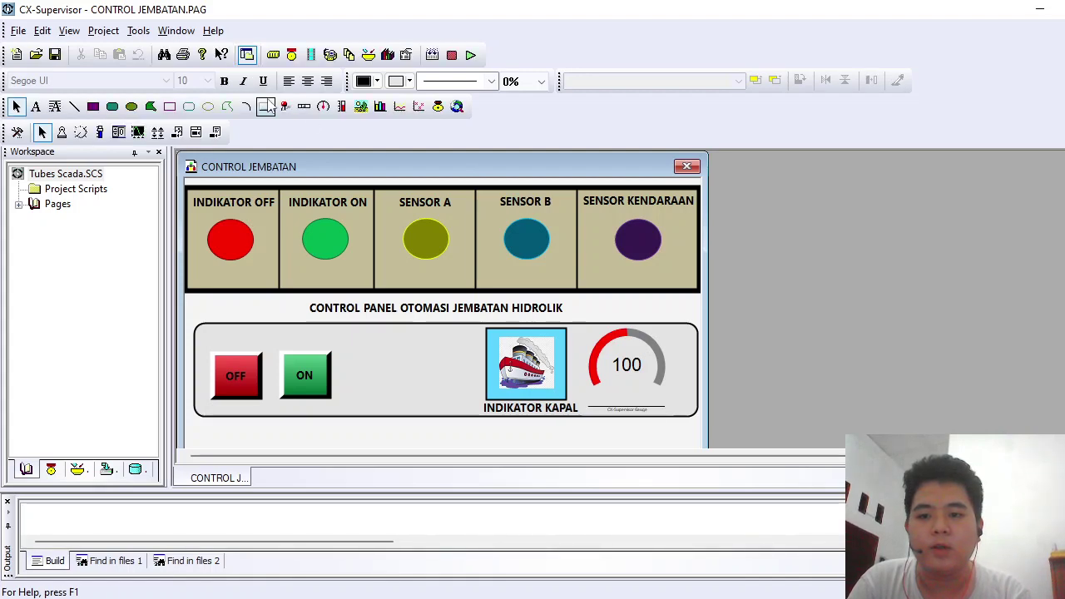
Run the project with CX-Simulator without saving it, using device NewPLC1 and the PLC project JEMBATAN V2.cxp from the TUBES folder.
{"action": "left_click", "coordinate": [103, 31]}
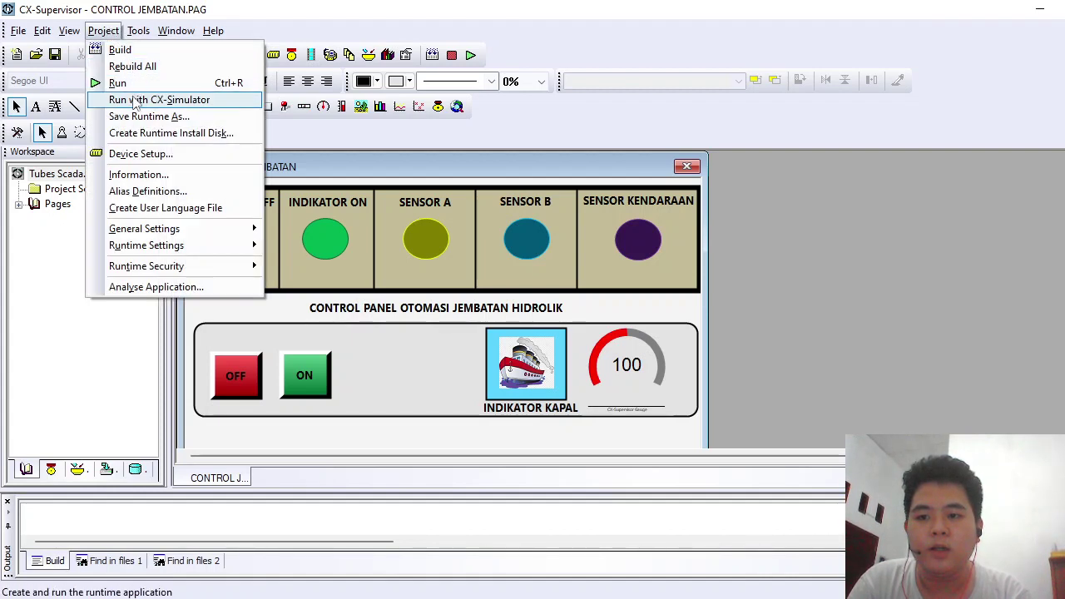
{"action": "left_click", "coordinate": [201, 100]}
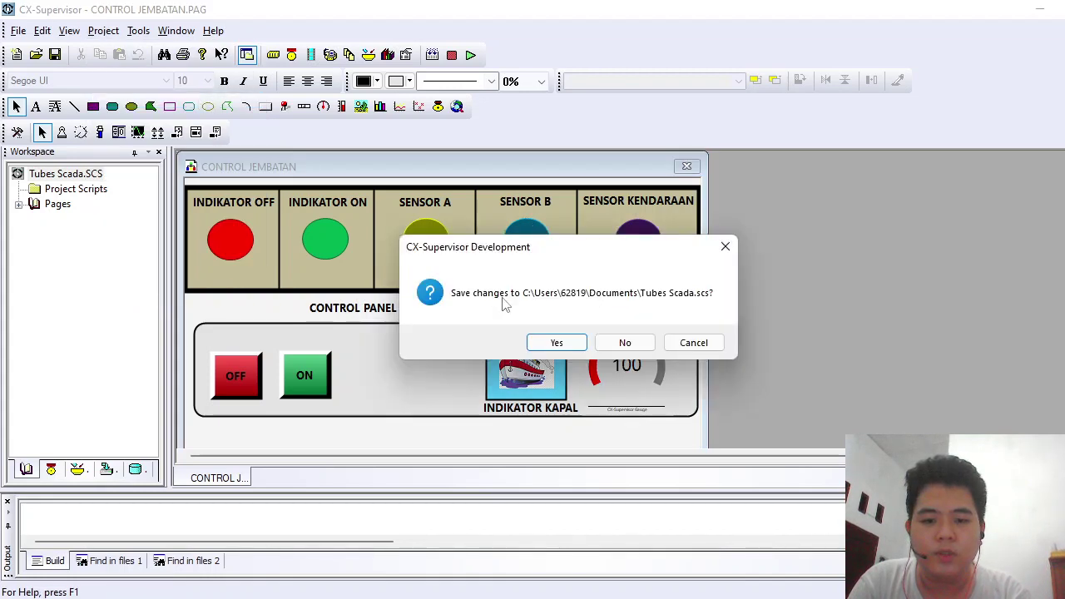
{"action": "left_click", "coordinate": [625, 342]}
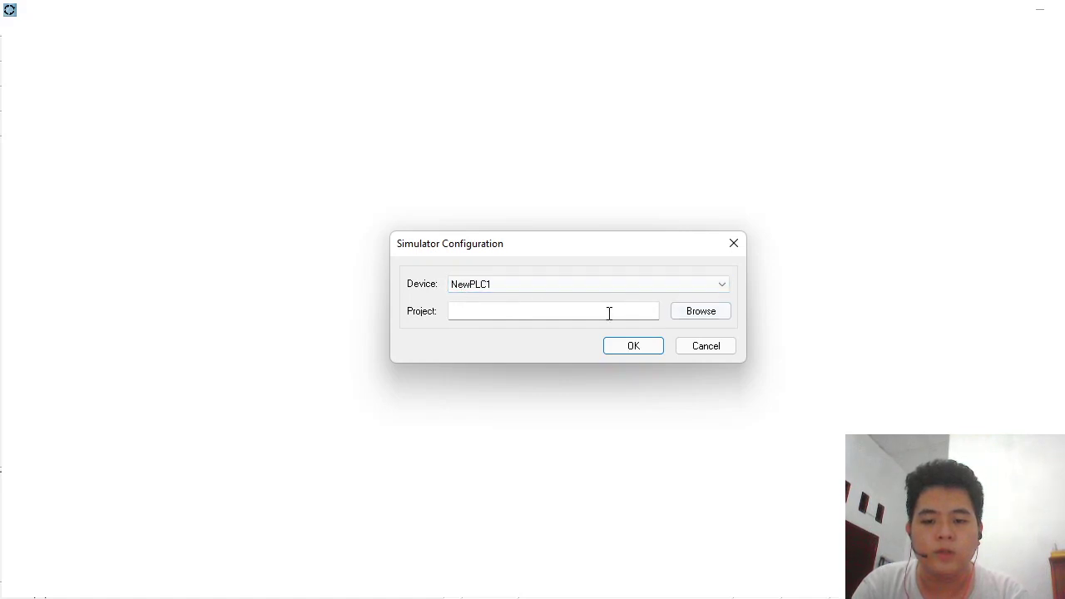
{"action": "left_click", "coordinate": [710, 312]}
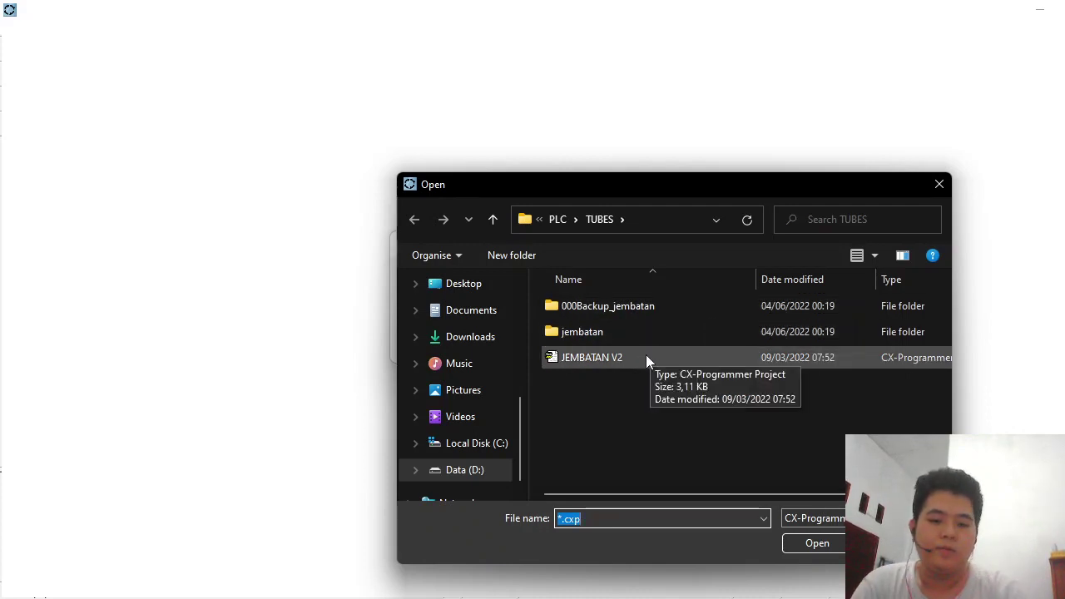
{"action": "double_click", "coordinate": [635, 357]}
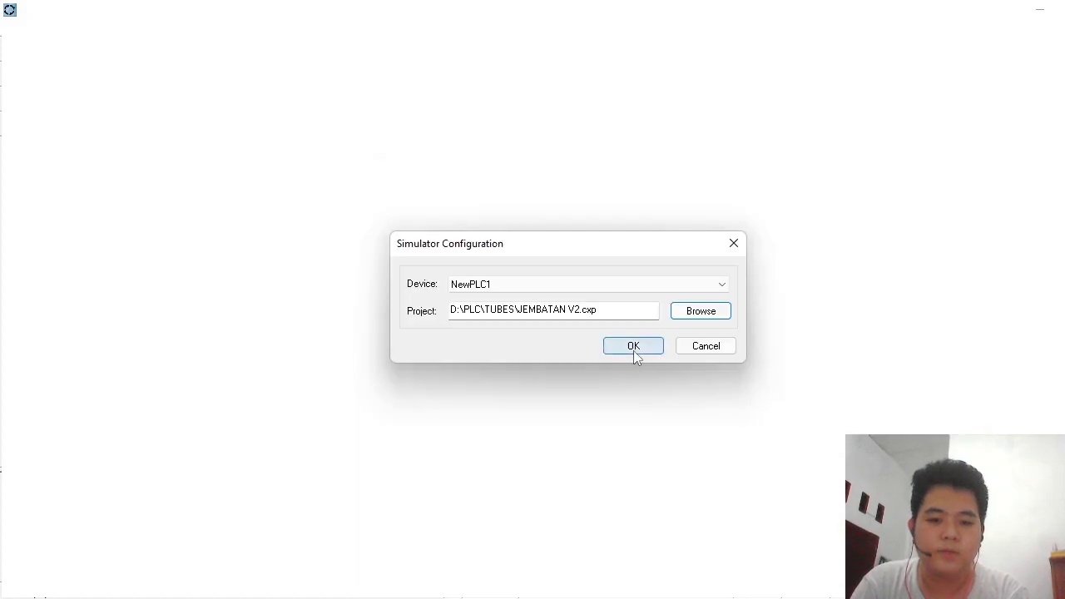
{"action": "left_click", "coordinate": [634, 346]}
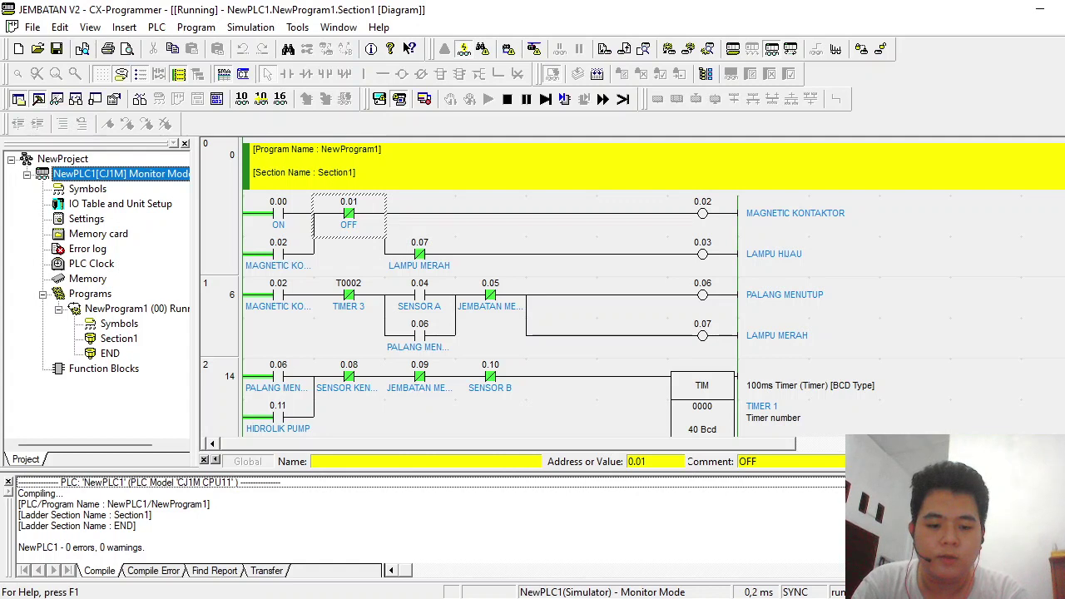
Switch to the Tubes Scada runtime, snap it to the right half of the screen, narrow it and reposition the CONTROL JEMBATAN page inside it.
{"action": "key", "text": "alt+Tab"}
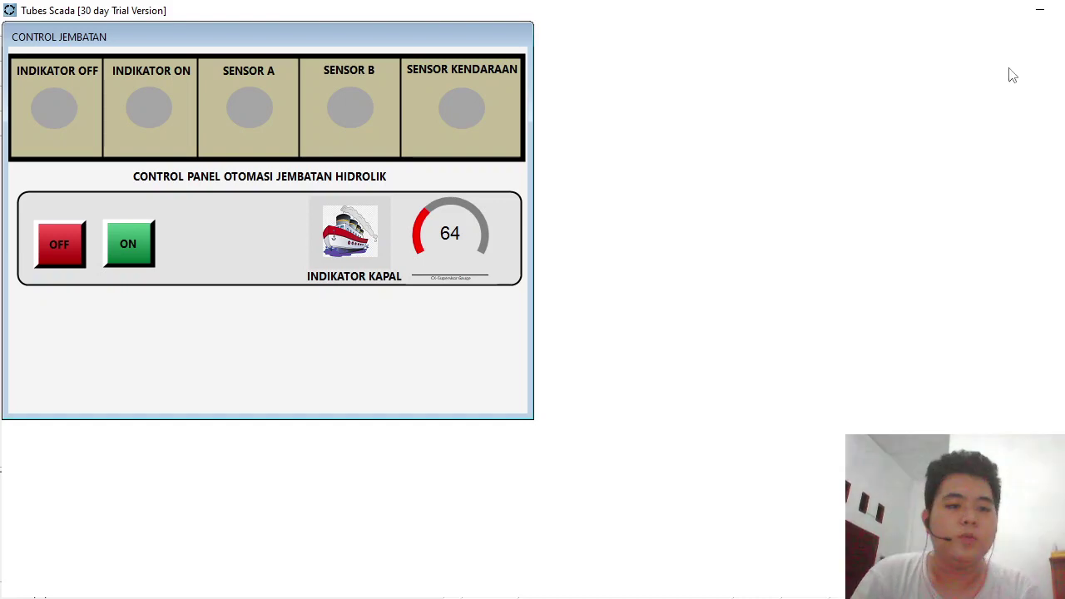
{"action": "mouse_move", "coordinate": [1064, 10]}
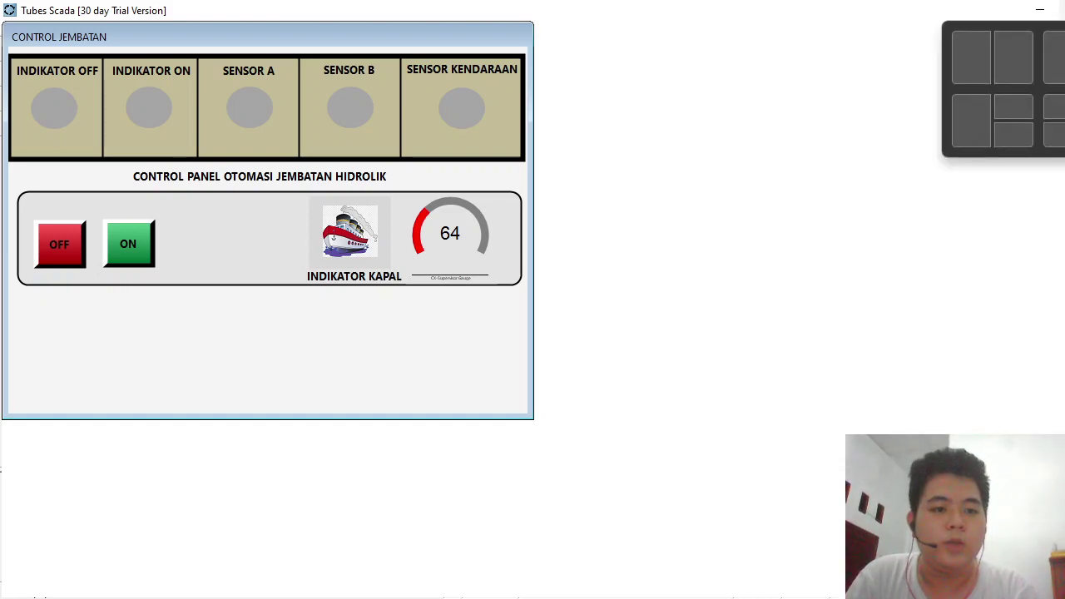
{"action": "left_click", "coordinate": [1021, 45]}
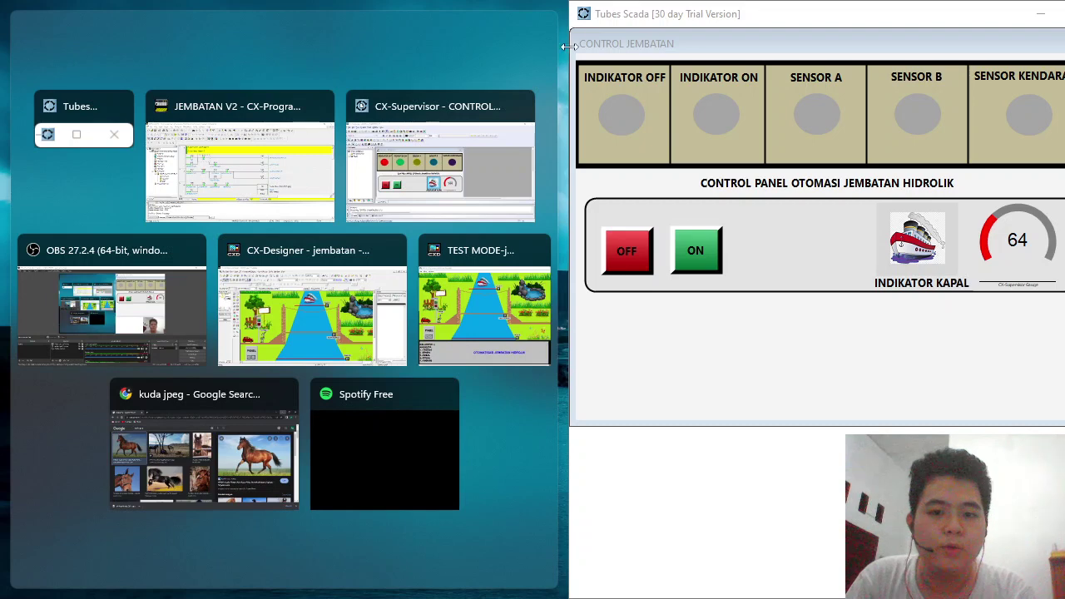
{"action": "left_click_drag", "start_coordinate": [569, 46], "coordinate": [590, 45]}
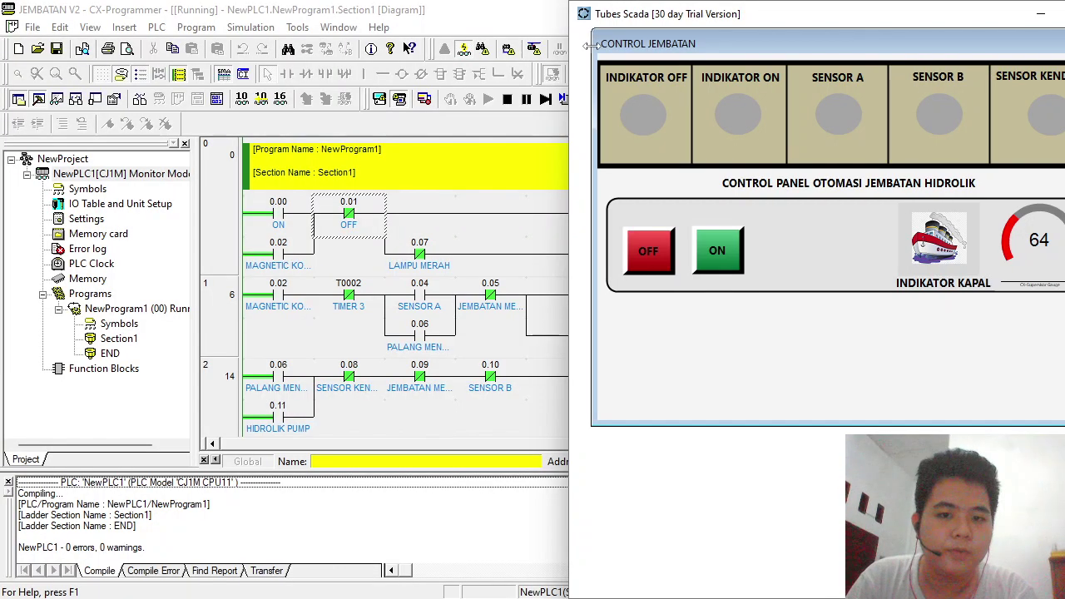
{"action": "left_click_drag", "start_coordinate": [696, 32], "coordinate": [746, 51]}
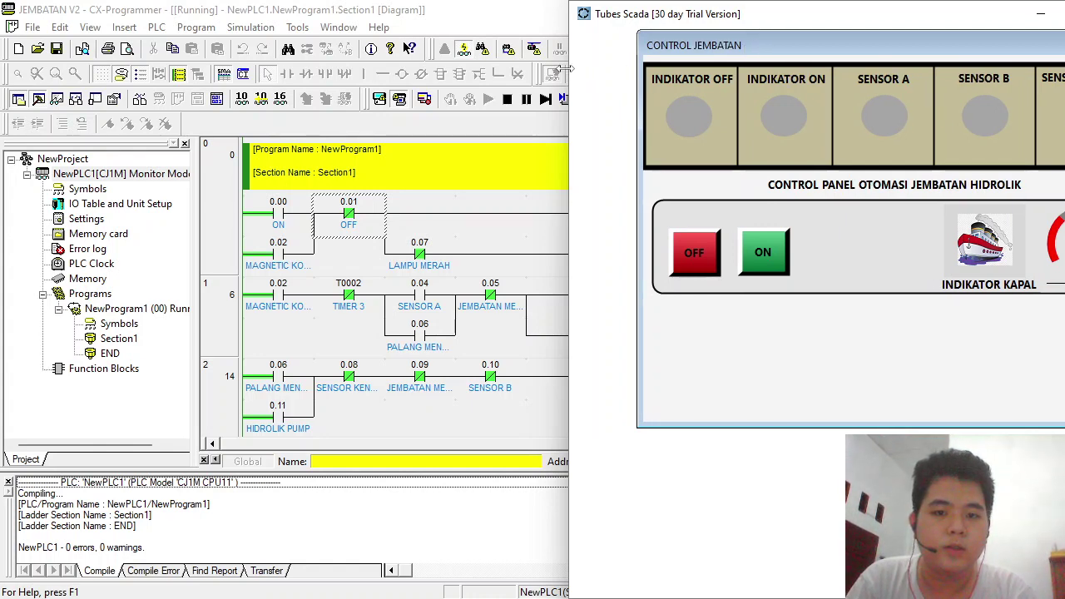
{"action": "left_click_drag", "start_coordinate": [569, 66], "coordinate": [623, 66]}
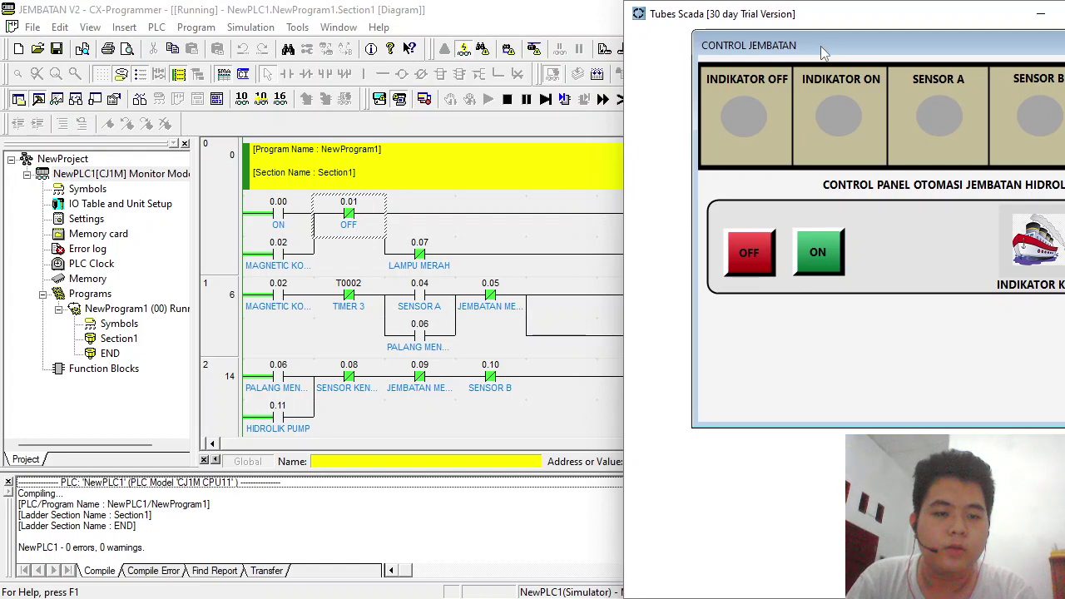
{"action": "left_click_drag", "start_coordinate": [822, 53], "coordinate": [767, 56]}
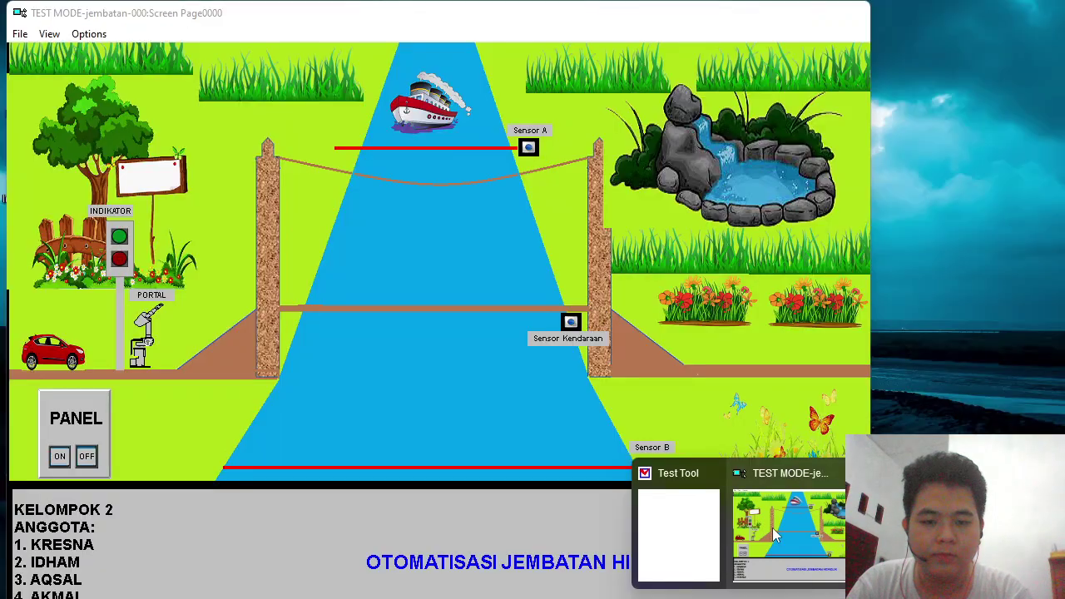
Switch to the CX-Designer TEST MODE window, snap it to the left half of the screen and widen it until Sensor B is visible.
{"action": "left_click", "coordinate": [773, 535]}
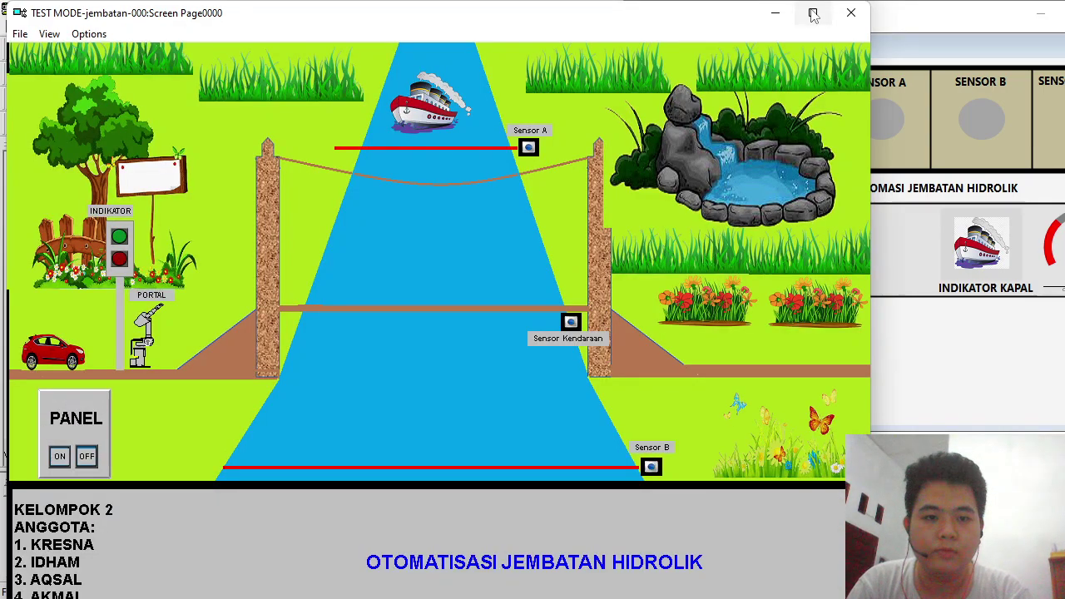
{"action": "mouse_move", "coordinate": [813, 14]}
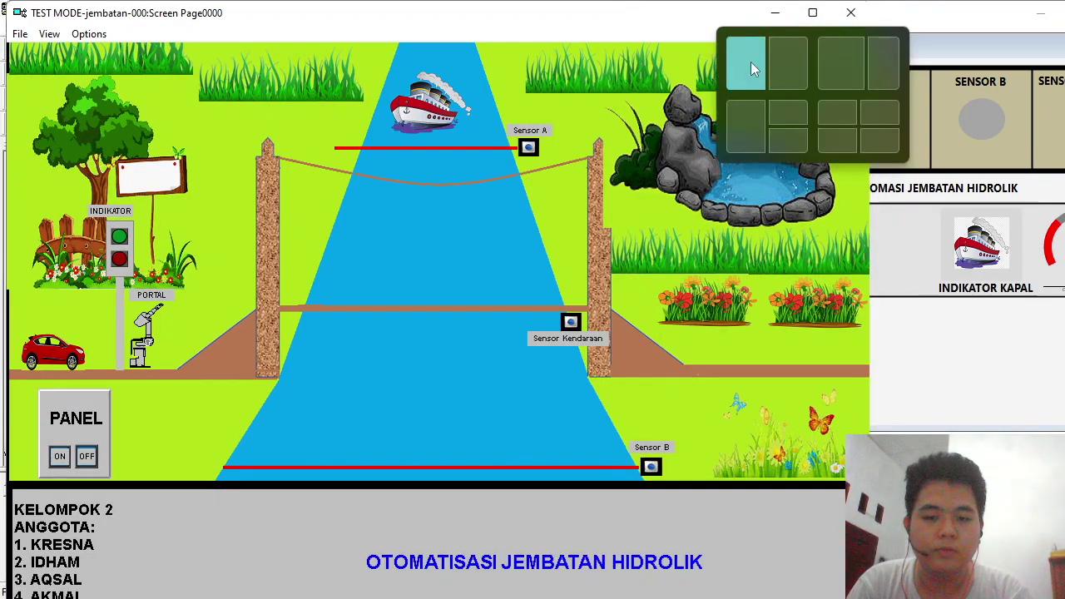
{"action": "left_click", "coordinate": [751, 61]}
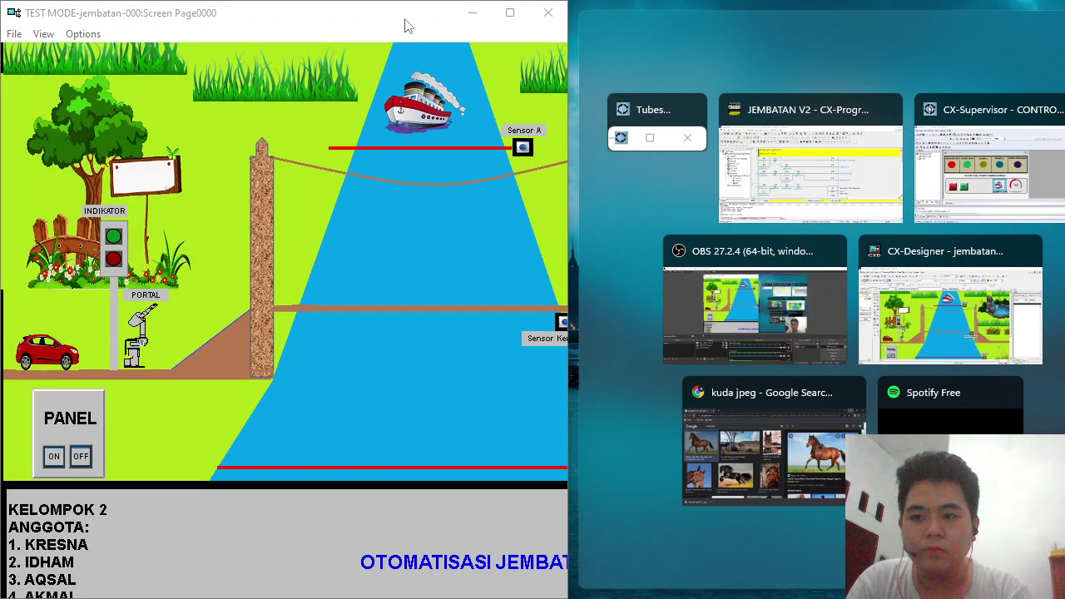
{"action": "left_click_drag", "start_coordinate": [405, 19], "coordinate": [397, 21]}
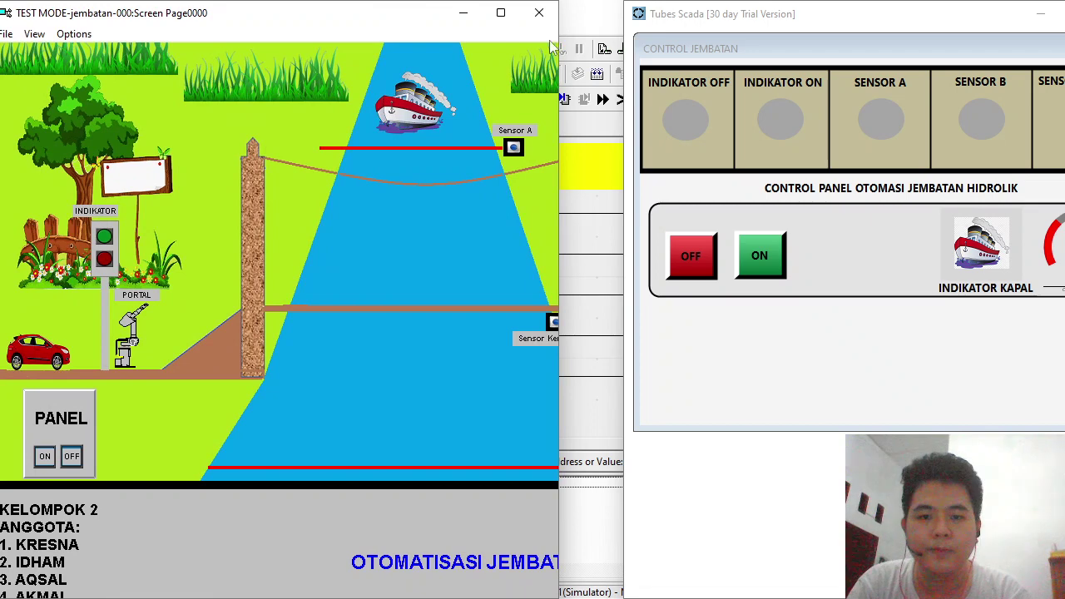
{"action": "left_click_drag", "start_coordinate": [560, 42], "coordinate": [663, 399]}
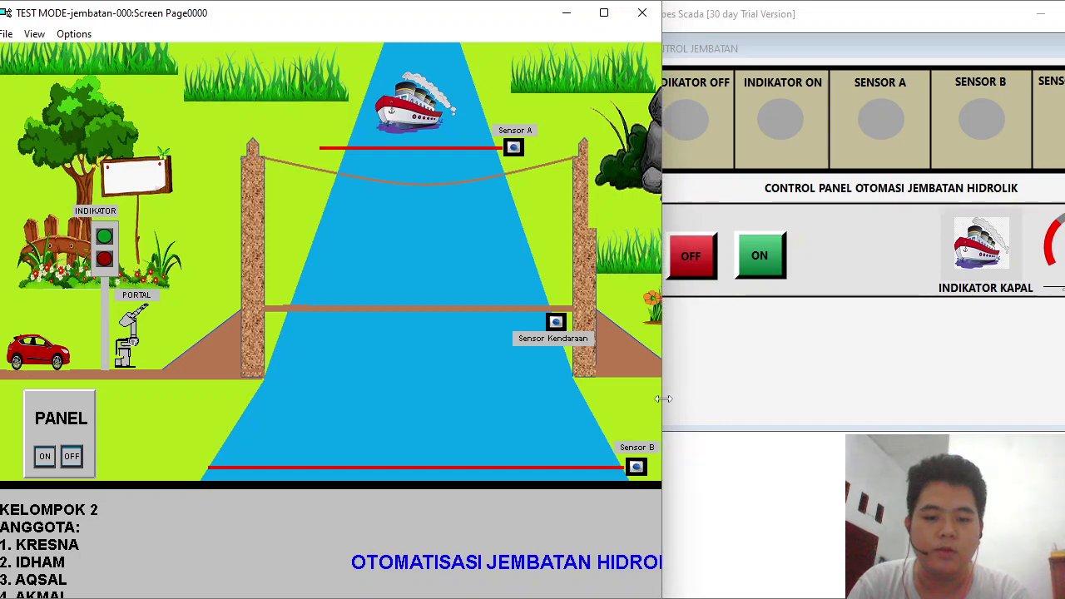
Bring the Tubes Scada runtime to the front, narrow its window from the left edge and realign the CONTROL JEMBATAN page within it.
{"action": "left_click", "coordinate": [762, 401]}
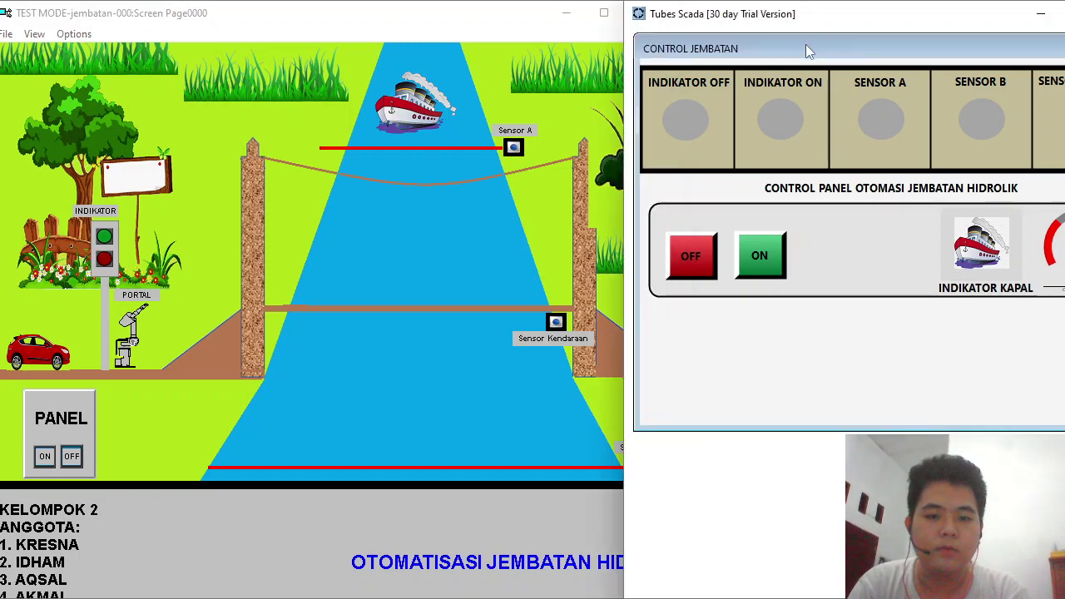
{"action": "left_click_drag", "start_coordinate": [806, 52], "coordinate": [820, 55]}
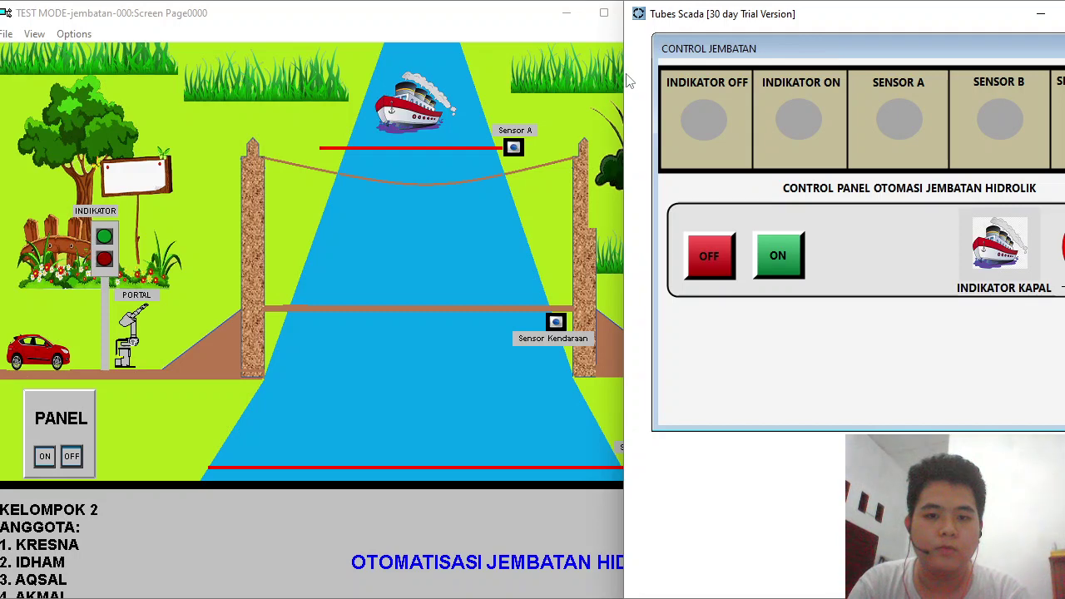
{"action": "left_click_drag", "start_coordinate": [628, 77], "coordinate": [654, 79]}
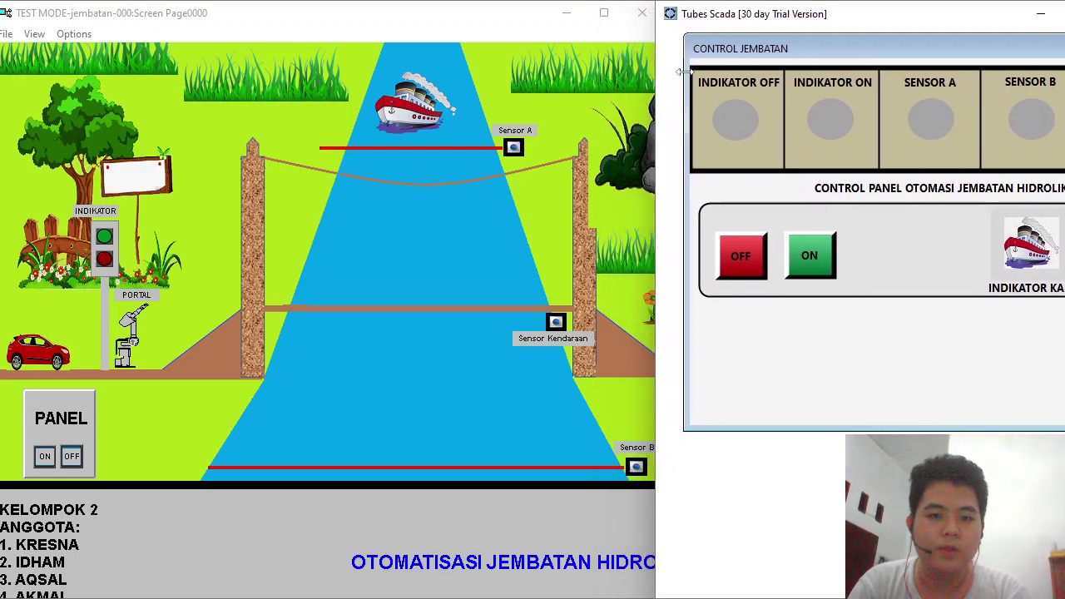
{"action": "left_click_drag", "start_coordinate": [706, 50], "coordinate": [683, 50]}
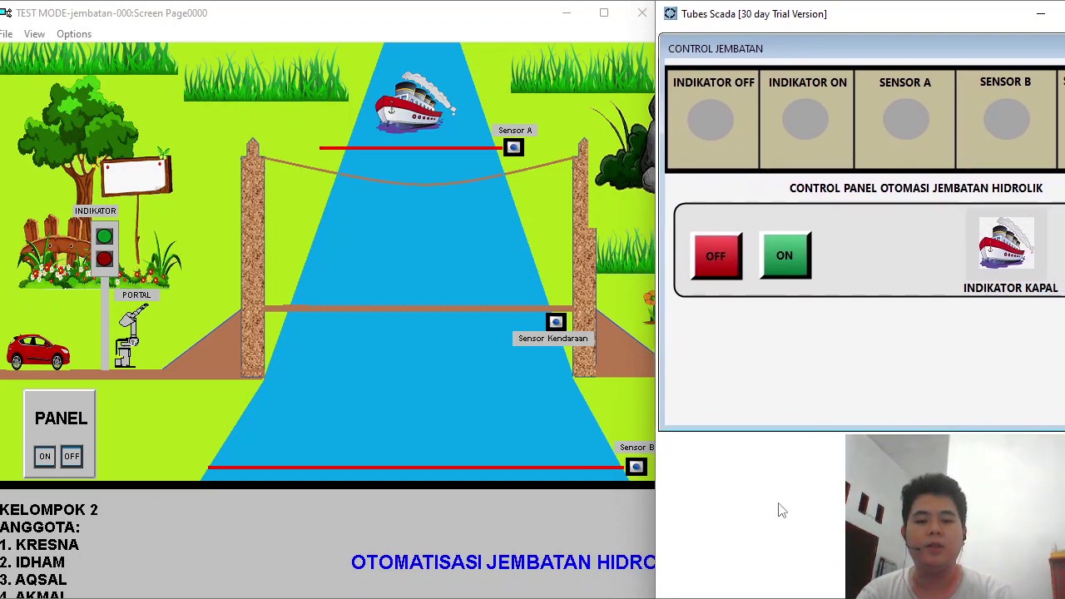
Bring the TEST MODE and Tubes Scada windows back in front of CX-Programmer and switch the bridge system ON from the CONTROL JEMBATAN panel.
{"action": "left_click", "coordinate": [657, 593]}
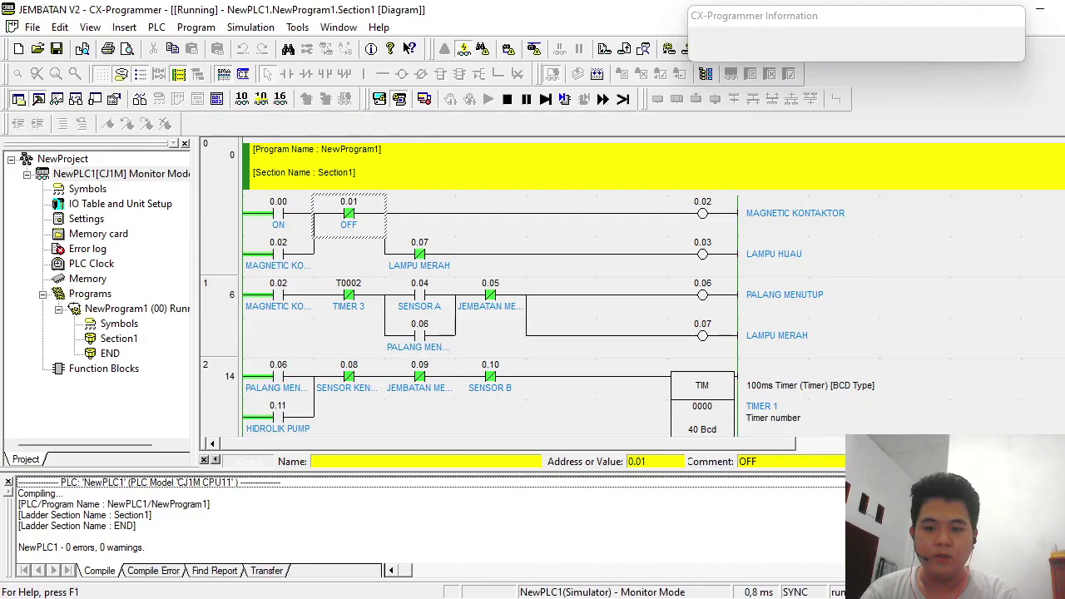
{"action": "mouse_move", "coordinate": [697, 596]}
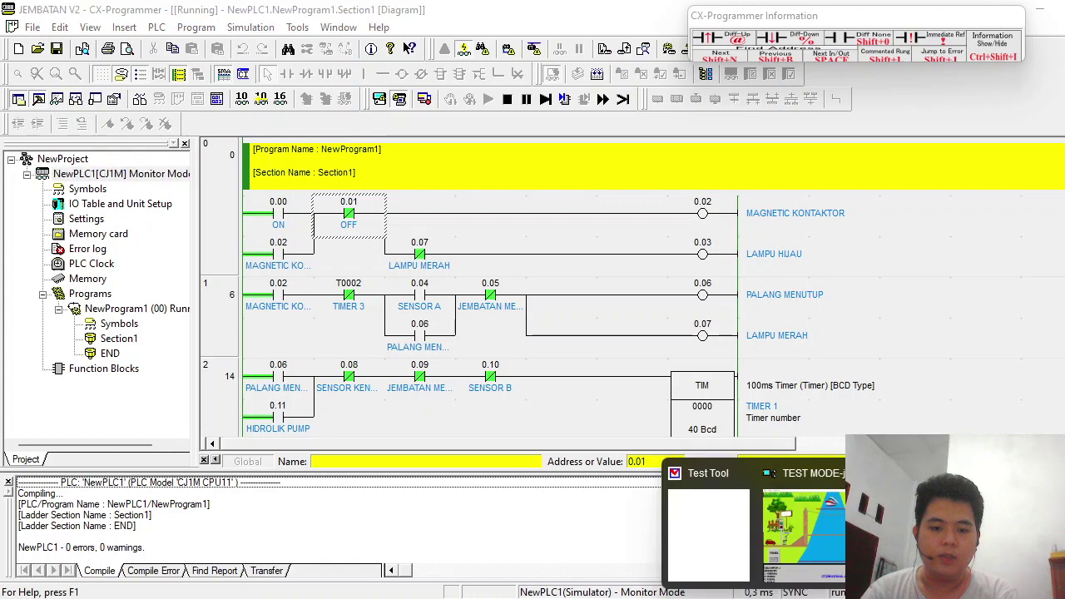
{"action": "left_click", "coordinate": [819, 530]}
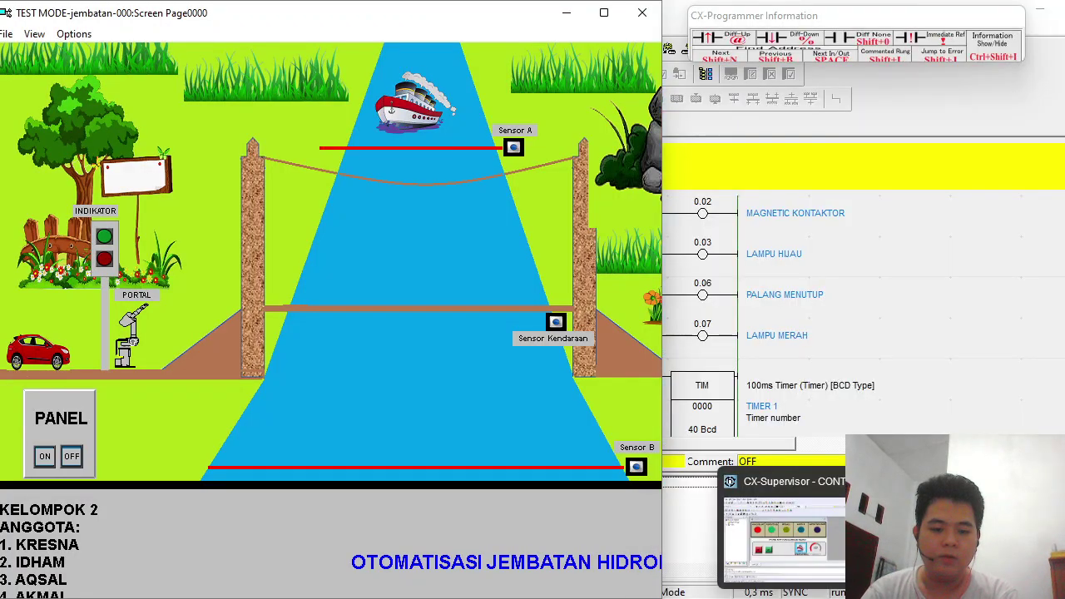
{"action": "left_click", "coordinate": [798, 516]}
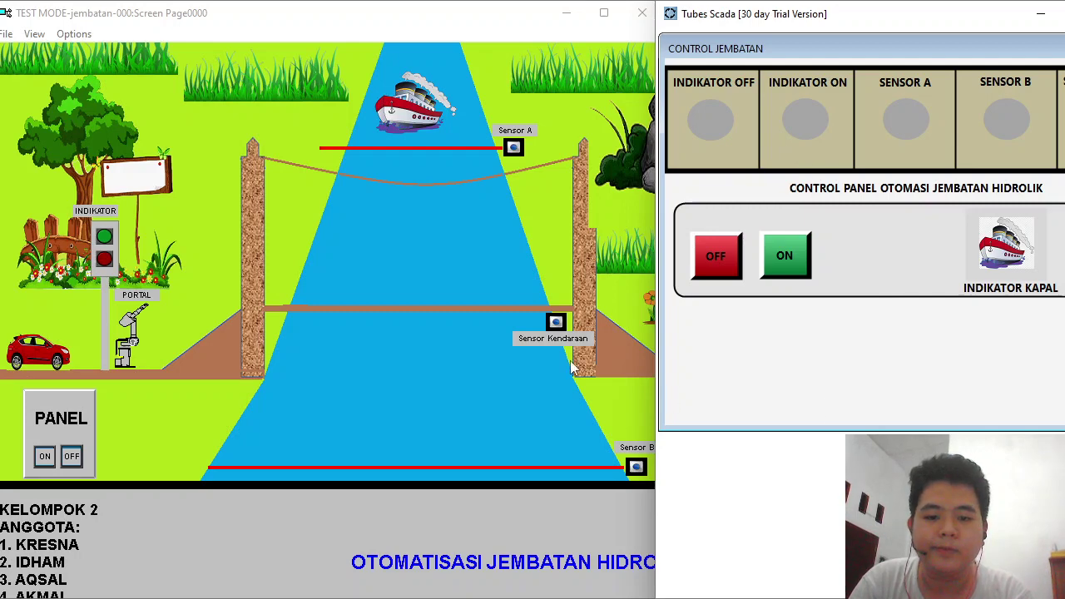
{"action": "left_click", "coordinate": [789, 260]}
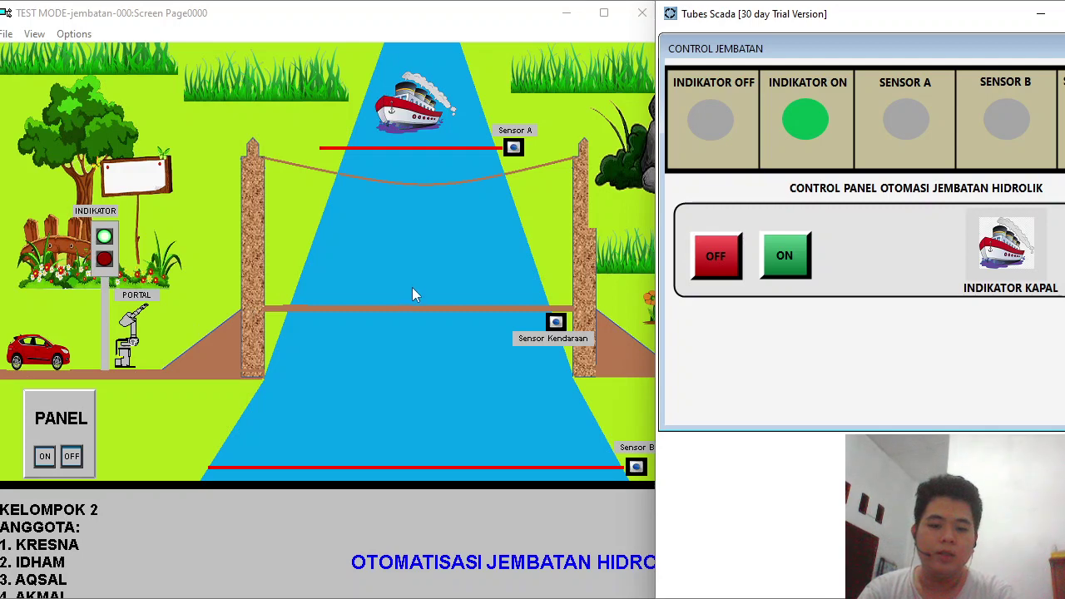
Switch the bridge system OFF and back ON from the CONTROL JEMBATAN panel.
{"action": "left_click", "coordinate": [711, 258]}
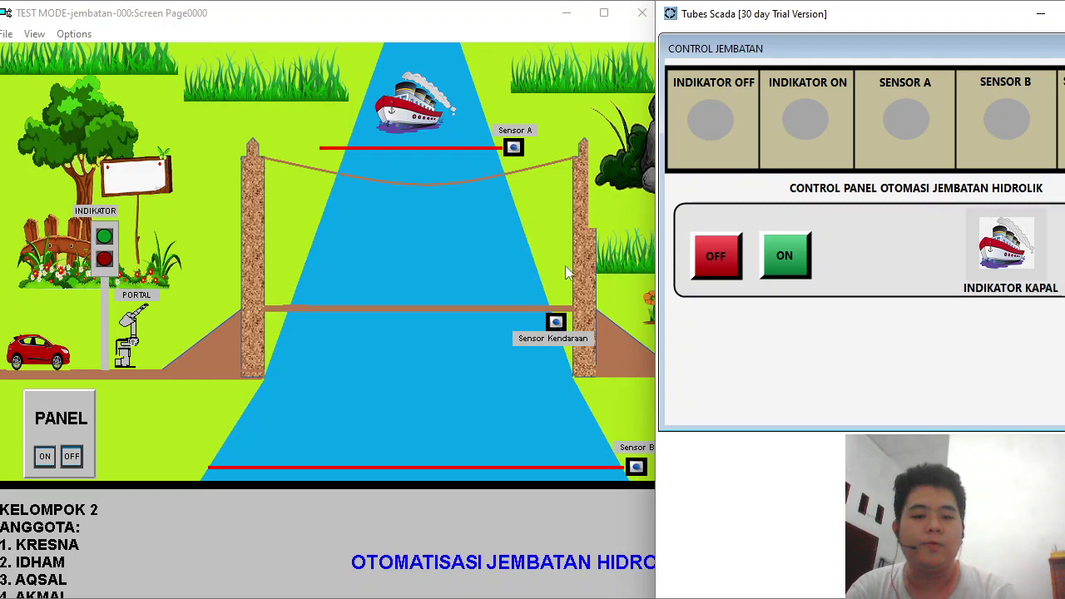
{"action": "left_click", "coordinate": [786, 258]}
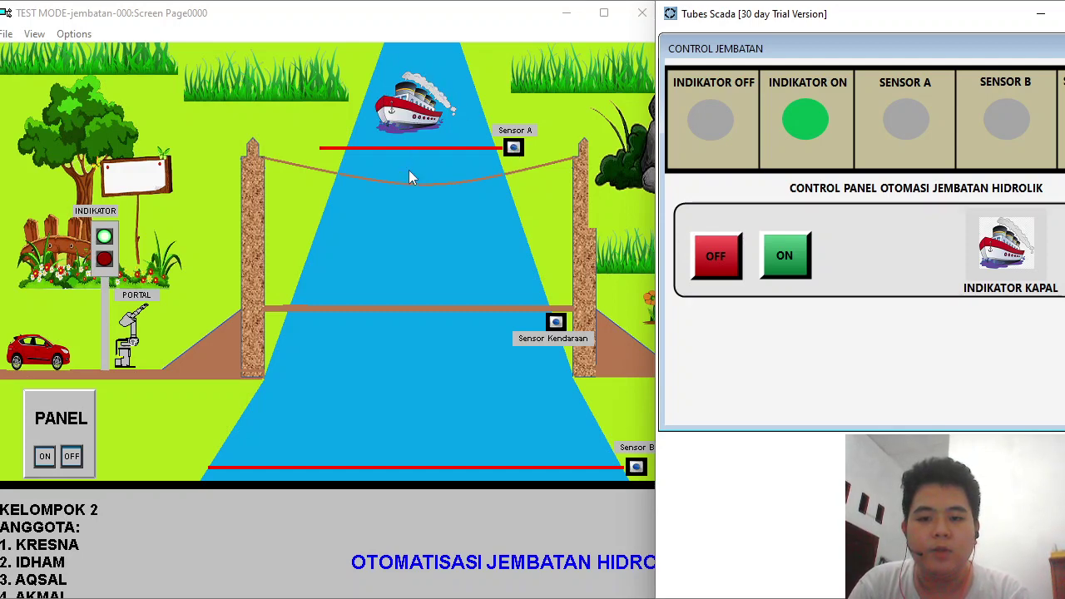
Simulate two ship passages on the bridge screen, triggering Sensor A to raise the bridge and Sensor B to lower it each time.
{"action": "left_click", "coordinate": [515, 148]}
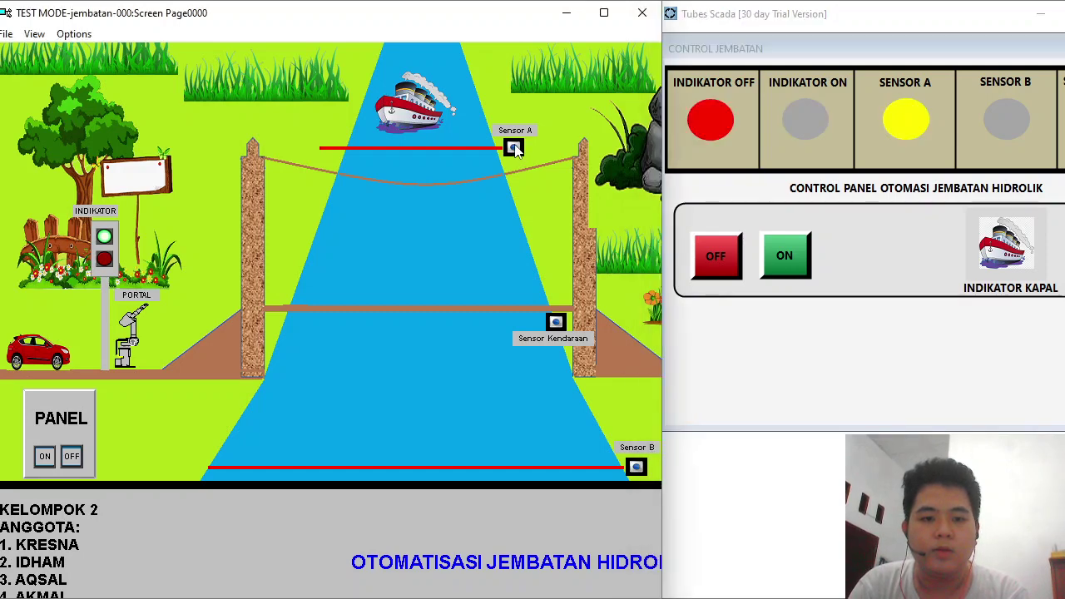
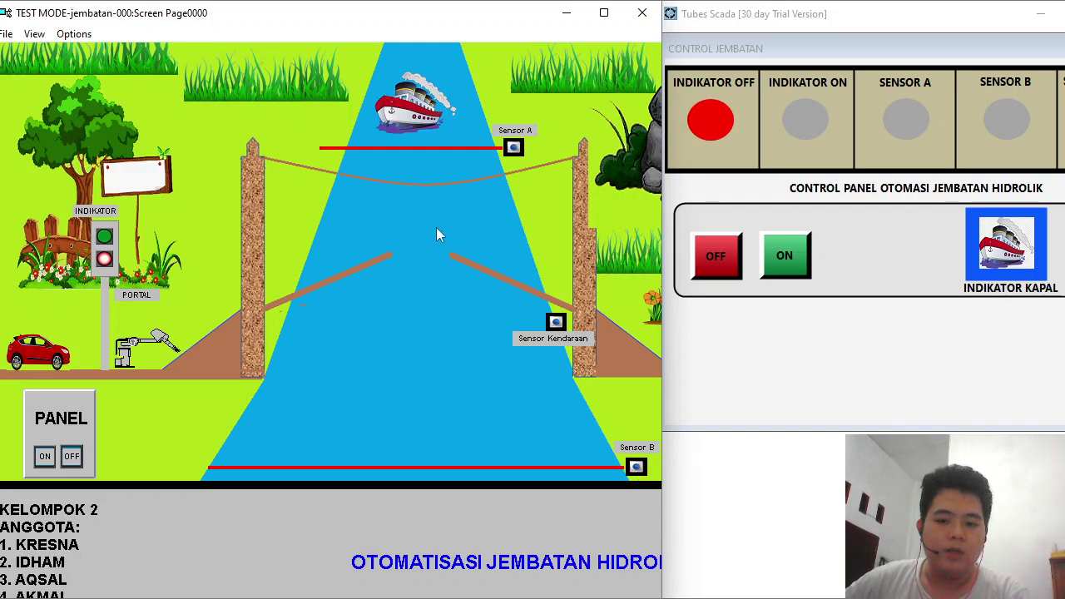
{"action": "left_click", "coordinate": [636, 469]}
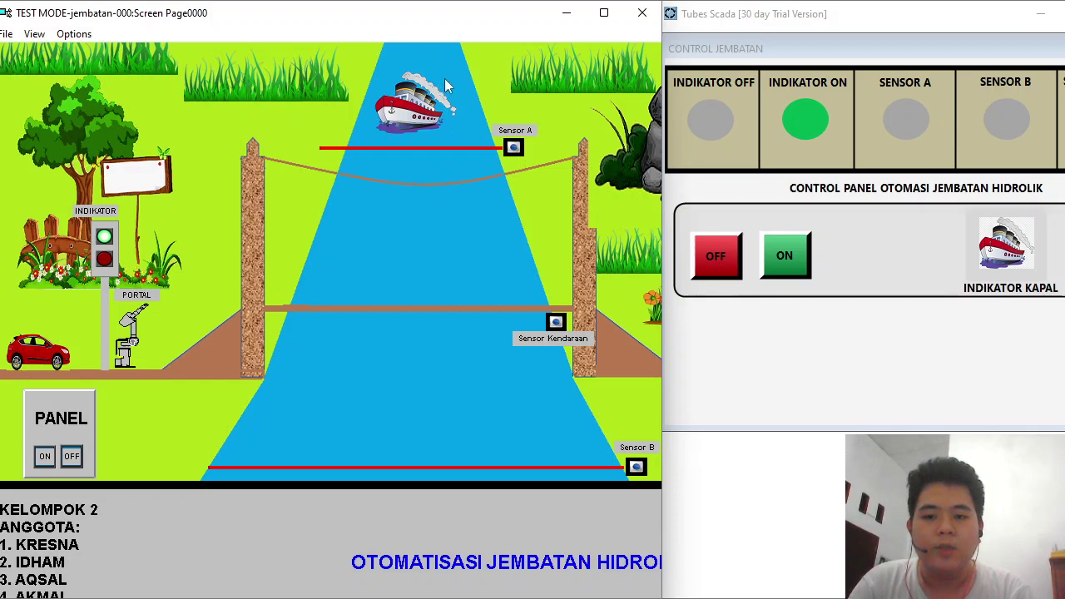
{"action": "left_click", "coordinate": [514, 147]}
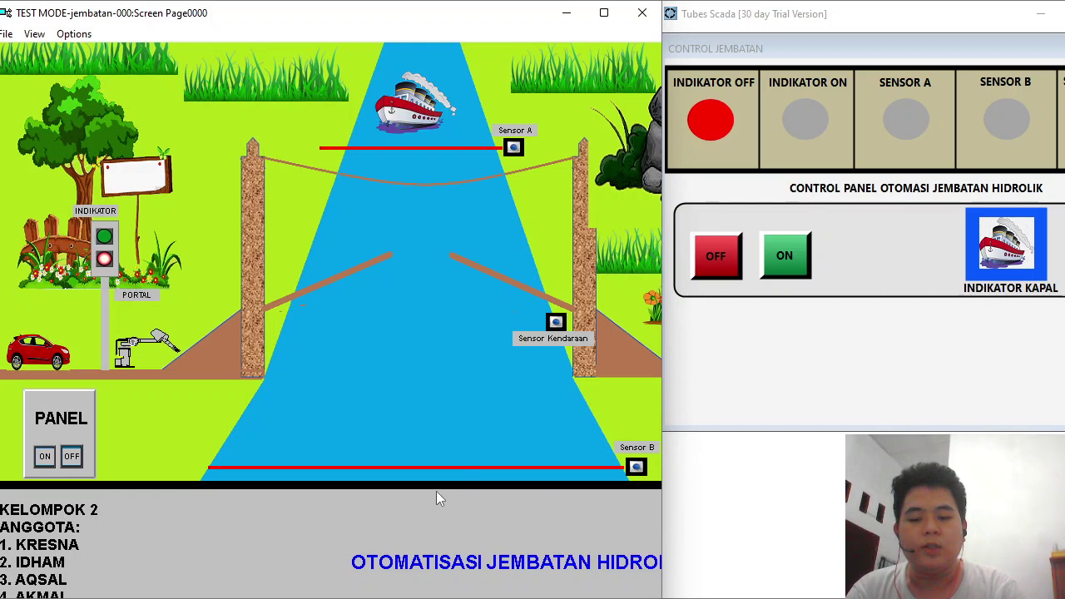
{"action": "left_click", "coordinate": [635, 468]}
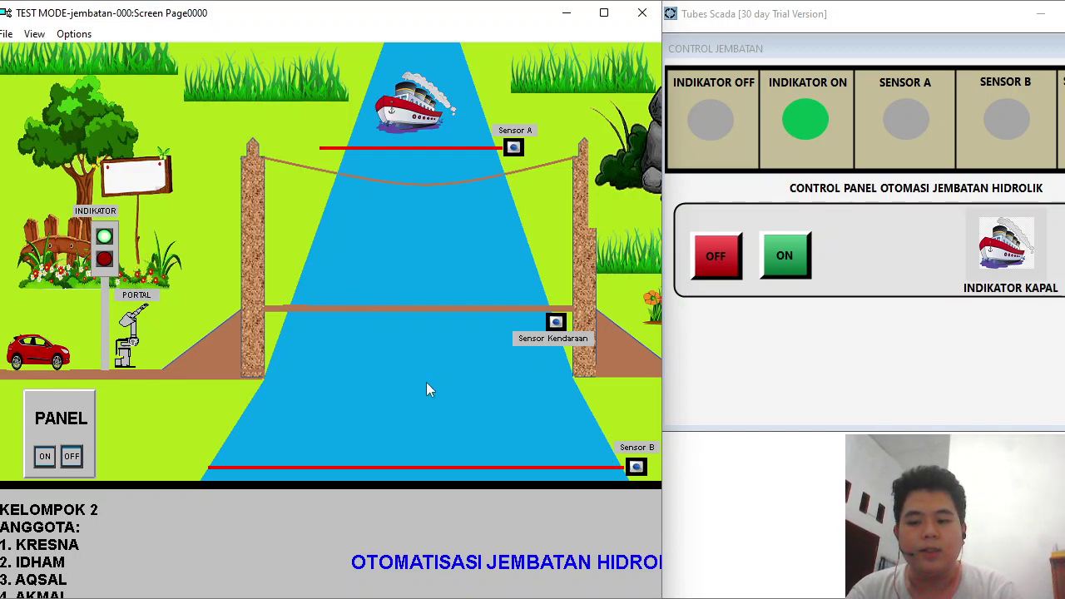
Switch the bridge system OFF from the CONTROL JEMBATAN panel and bring OBS to the front.
{"action": "left_click", "coordinate": [714, 257]}
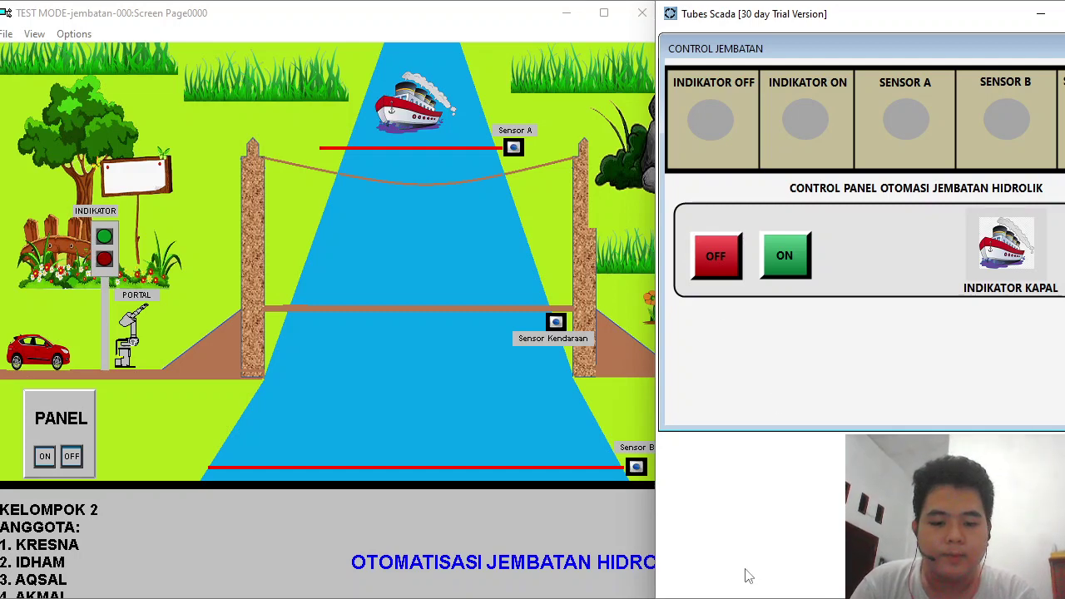
{"action": "key", "text": "alt+Tab"}
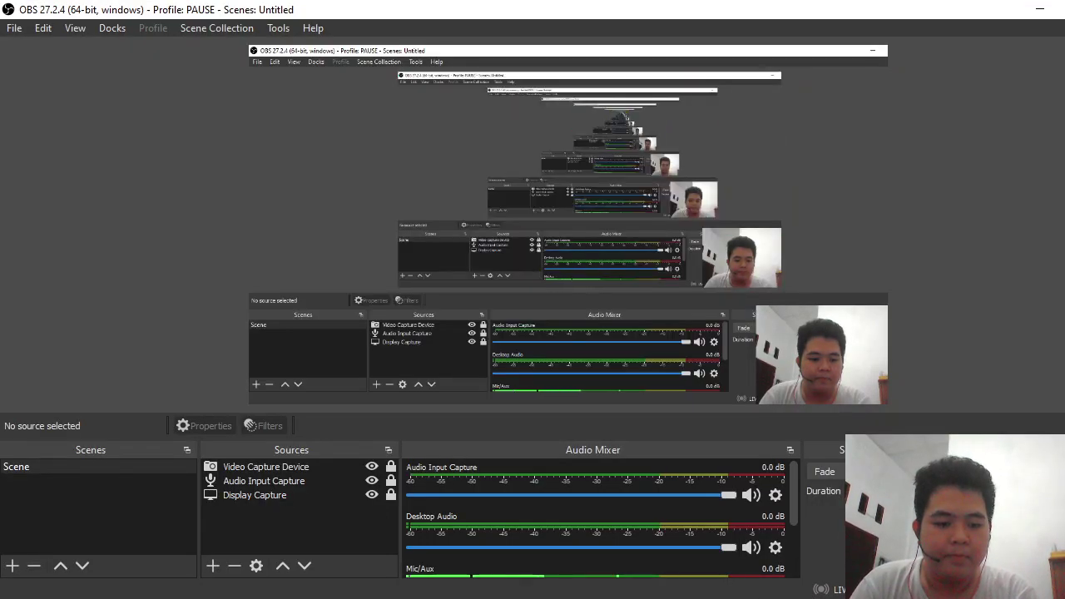